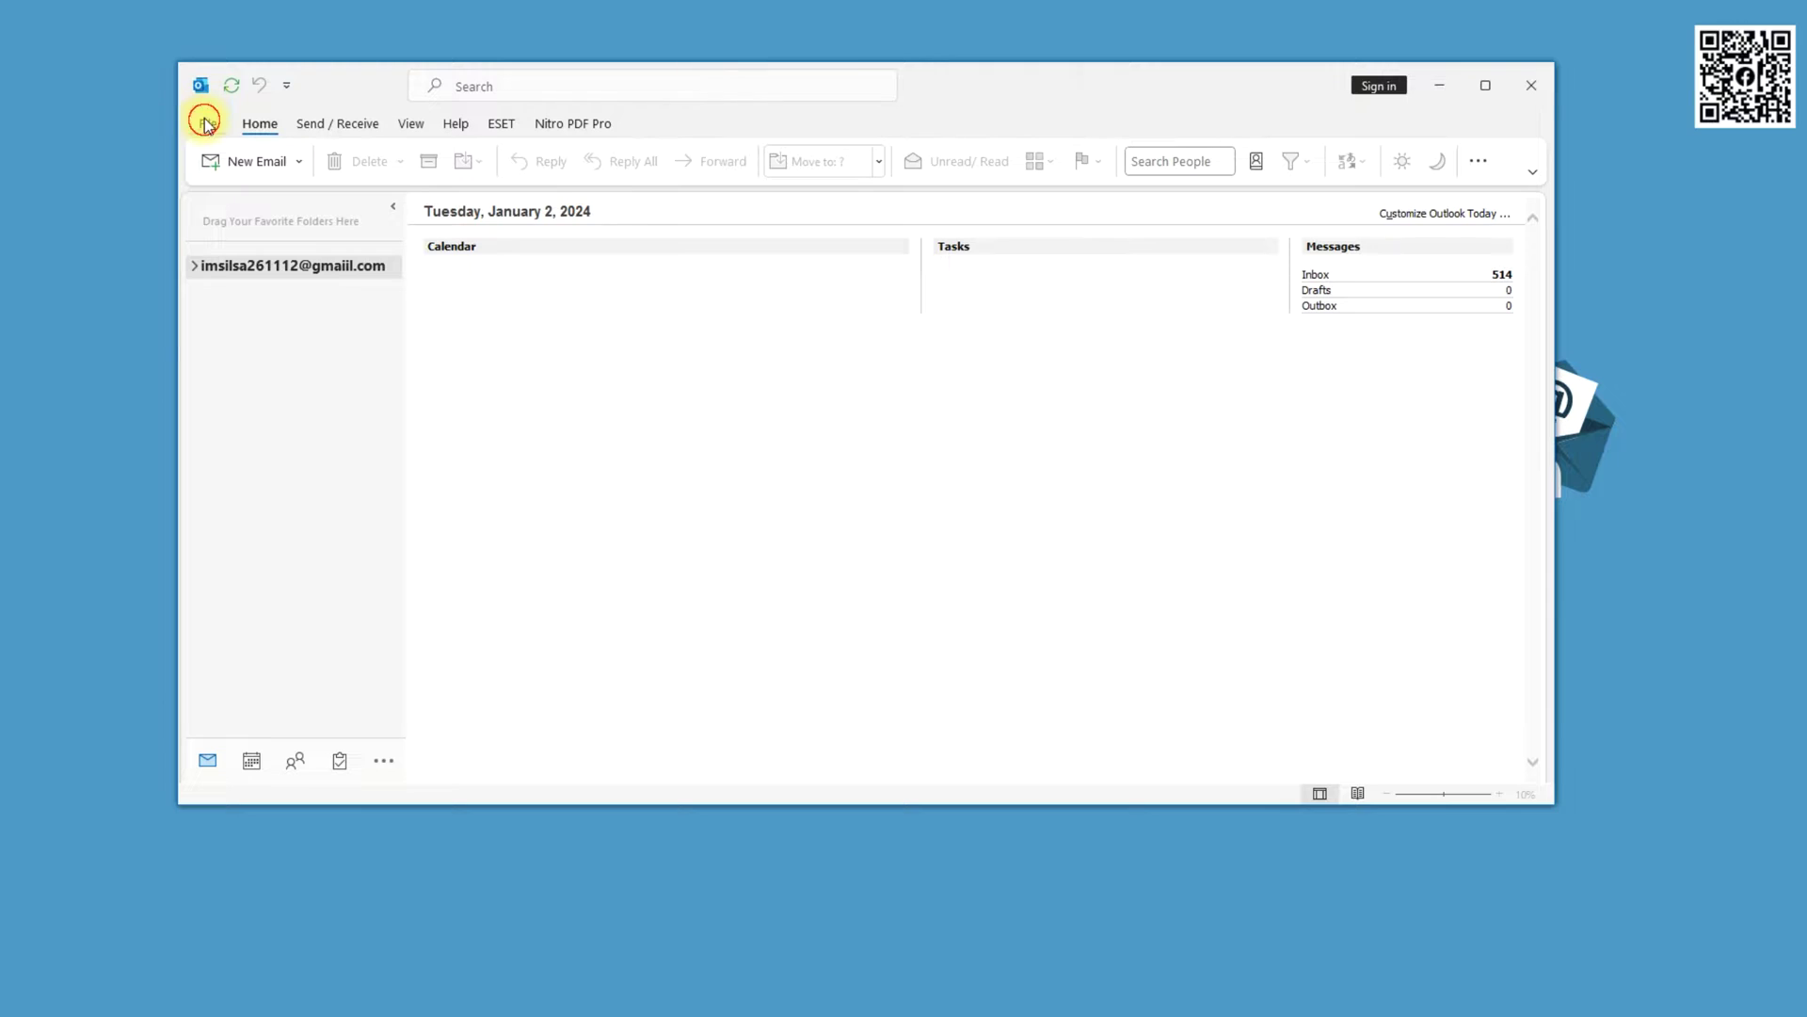
Open Outlook's Account Settings list of email accounts
click(417, 283)
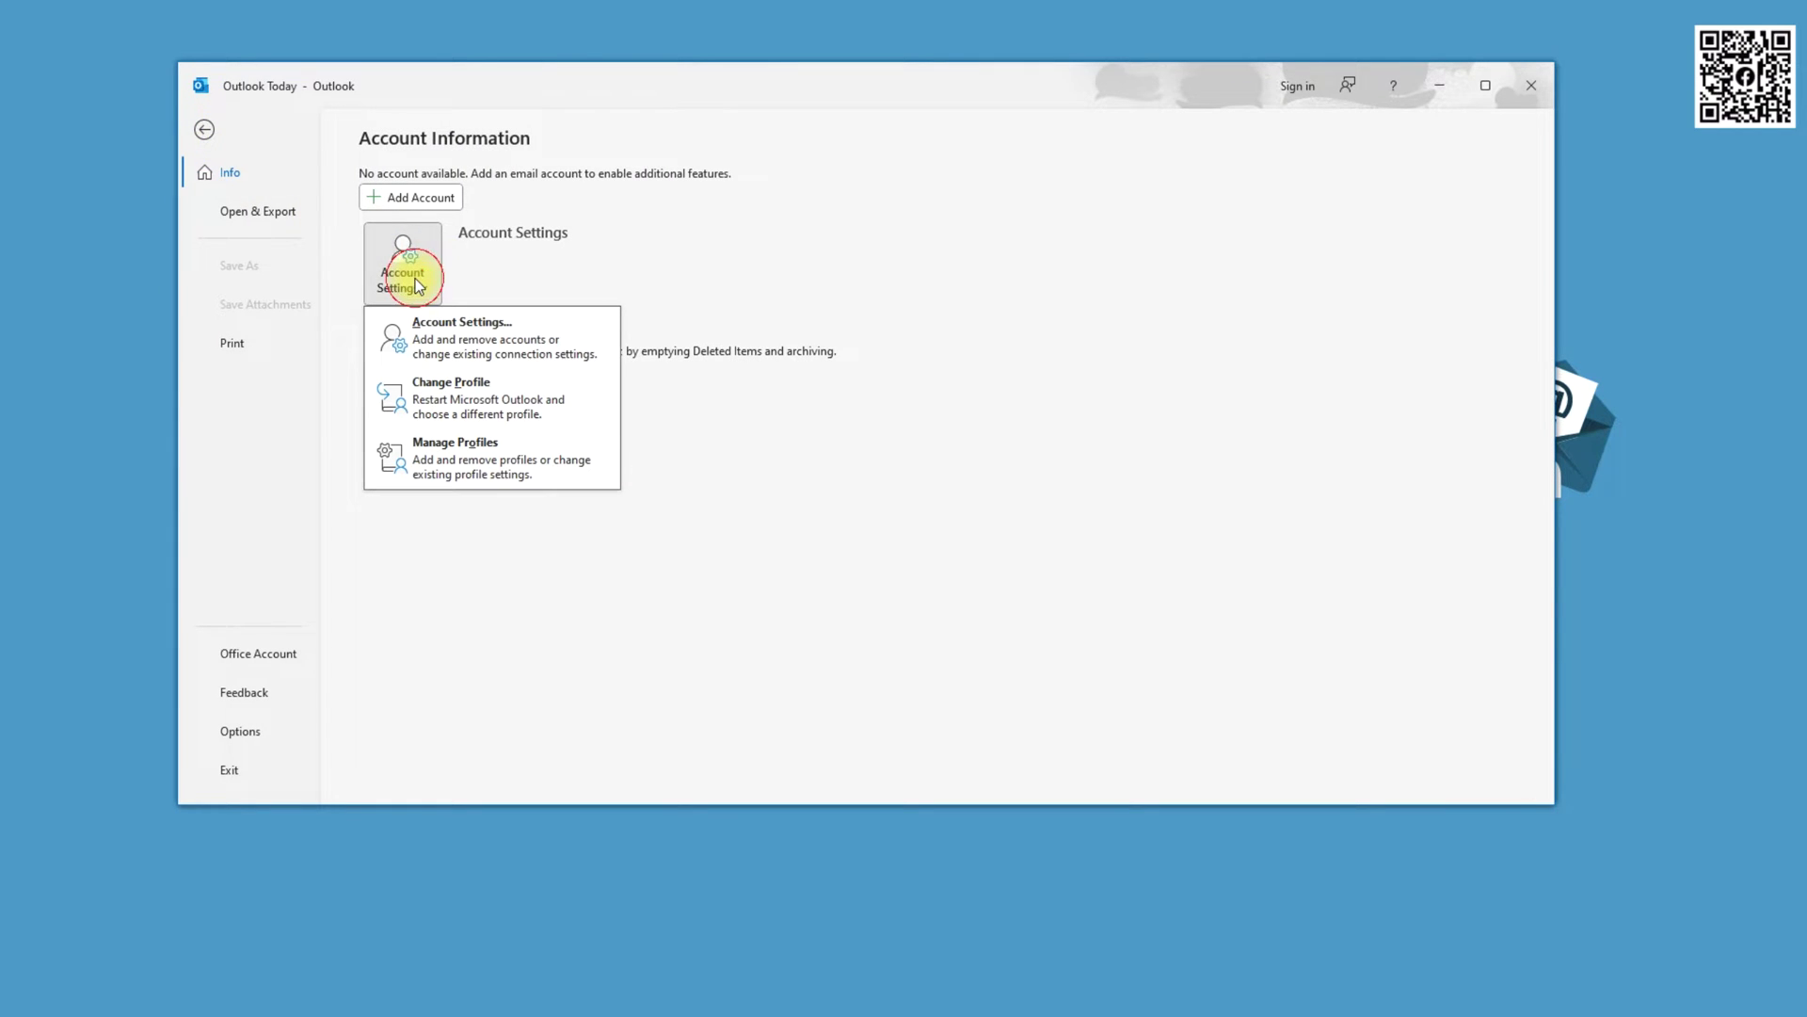
click(450, 345)
drag(879, 207, 905, 264)
Open Mail (Microsoft Outlook) from Control Panel, then close Mail Setup and Control Panel
click(17, 1013)
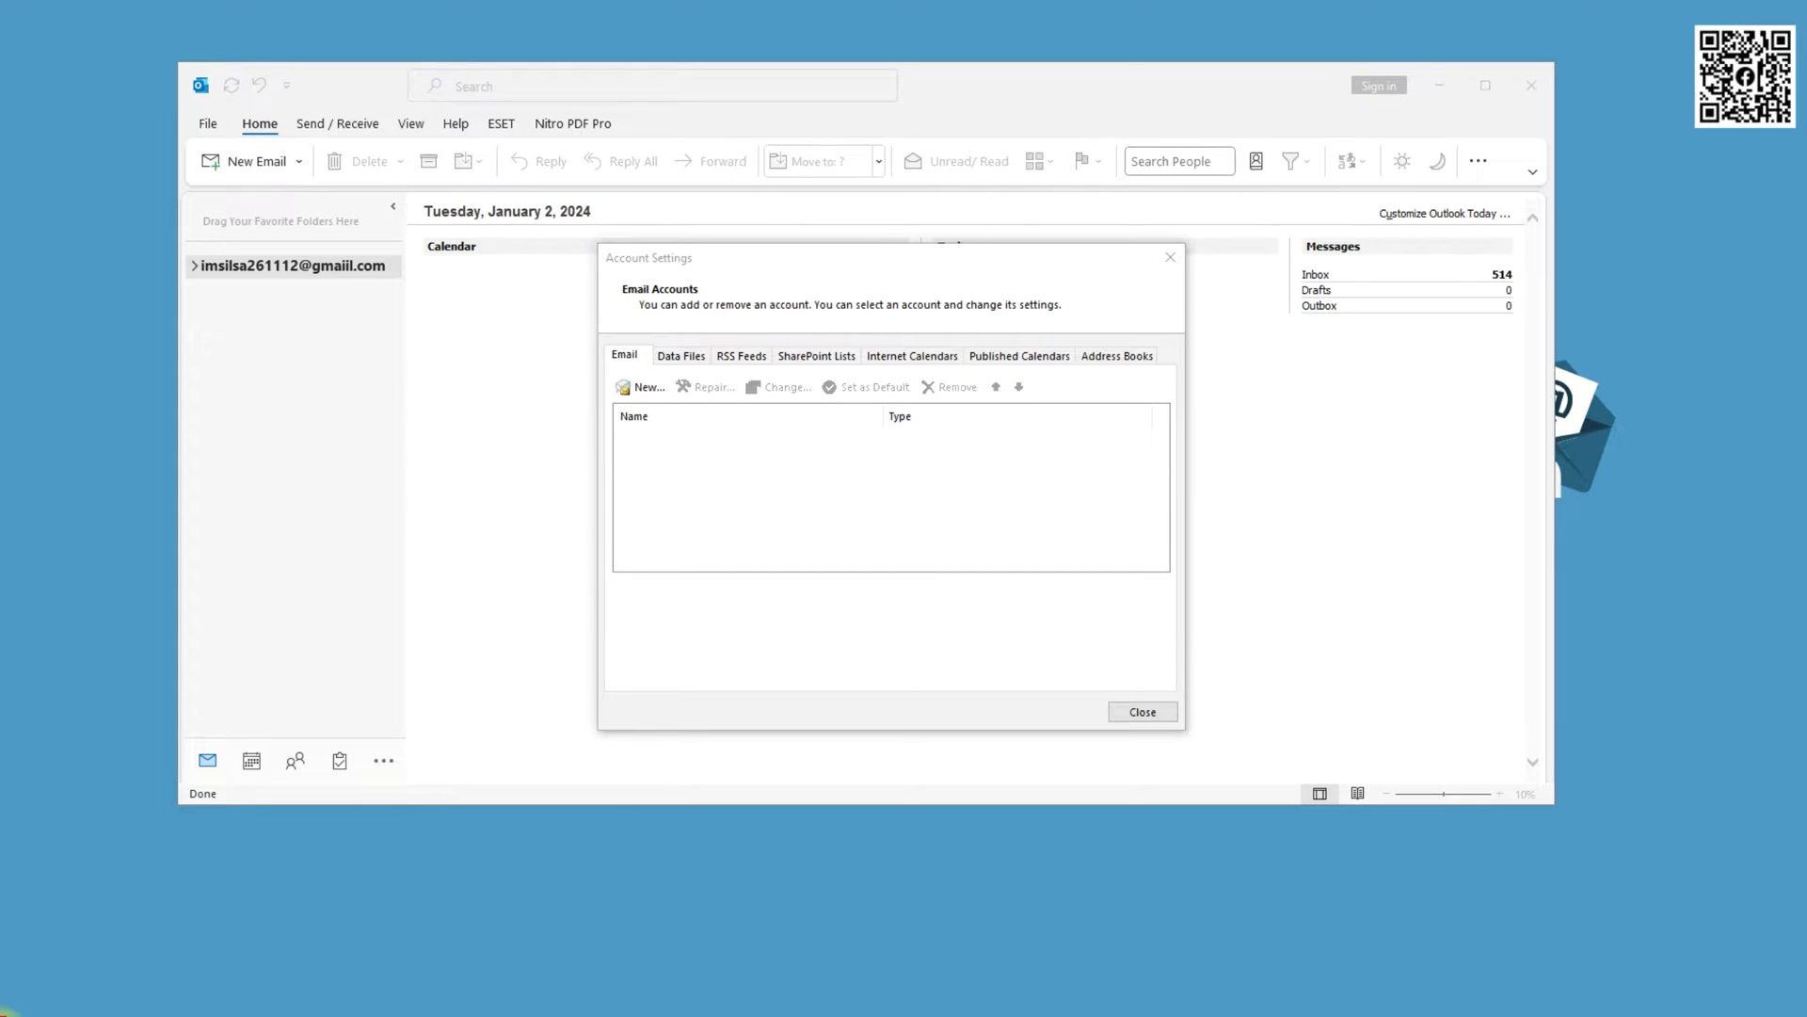
click(17, 1013)
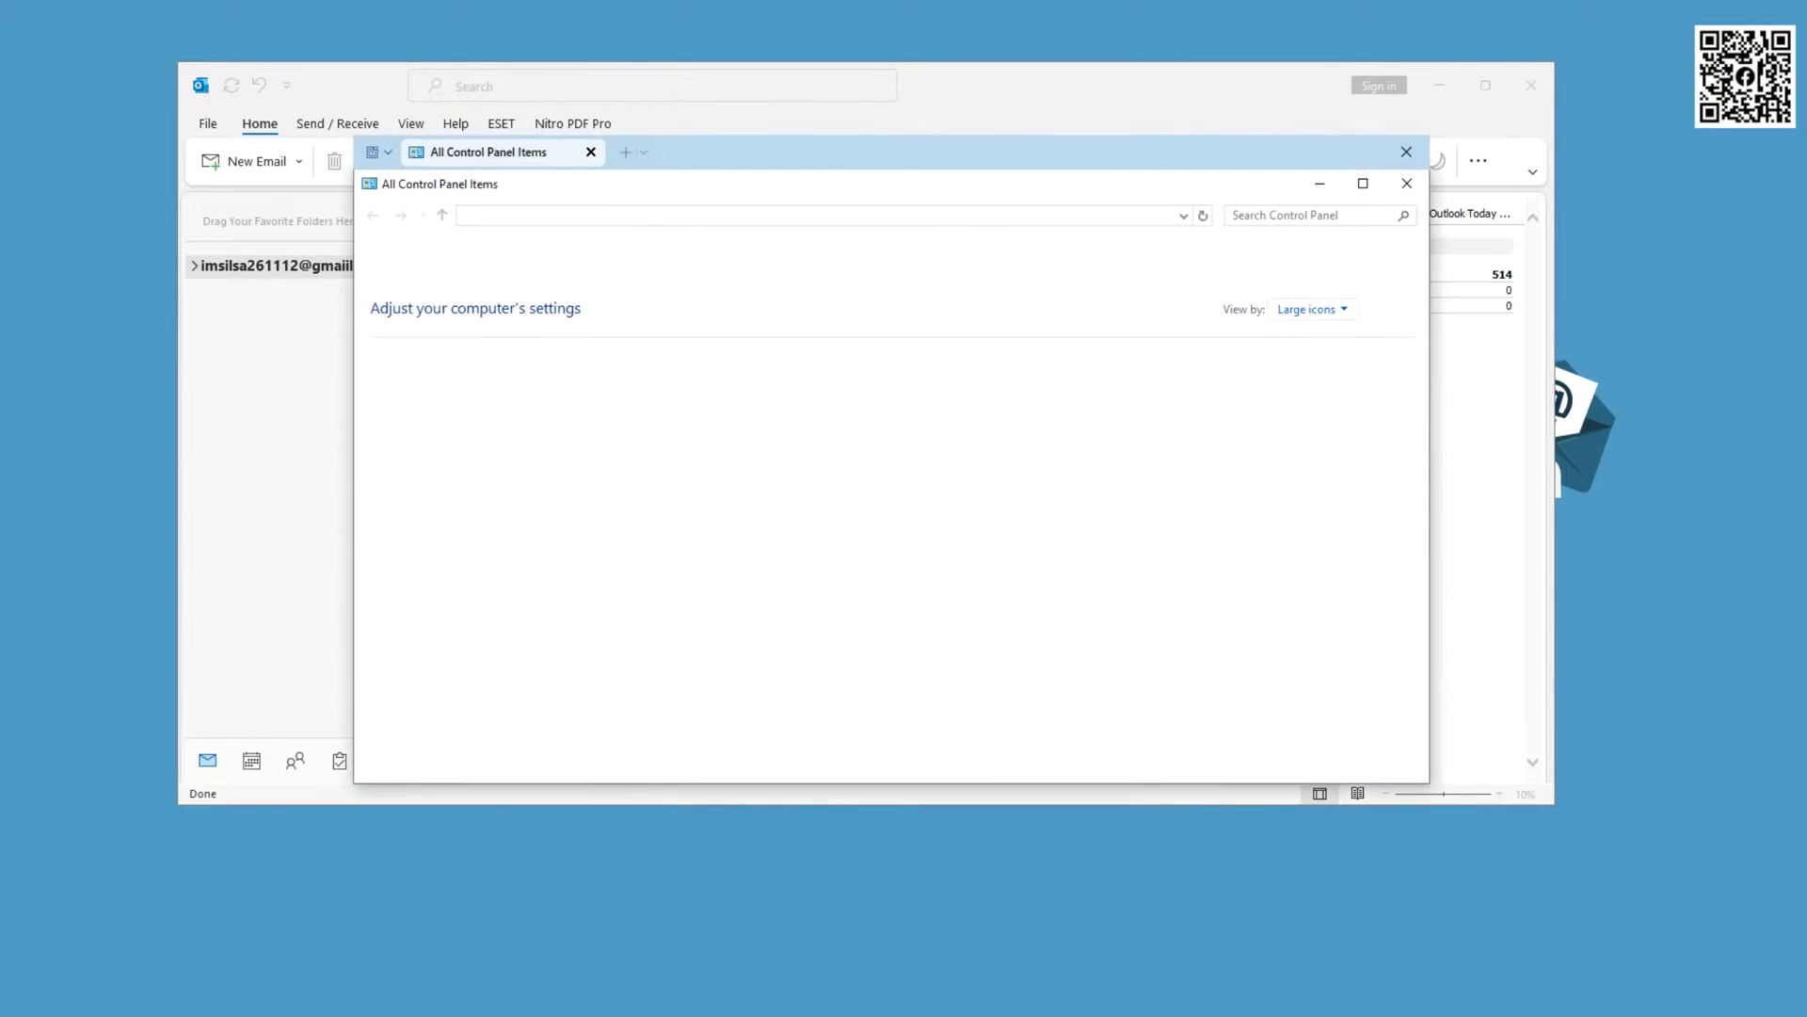
drag(828, 170, 499, 424)
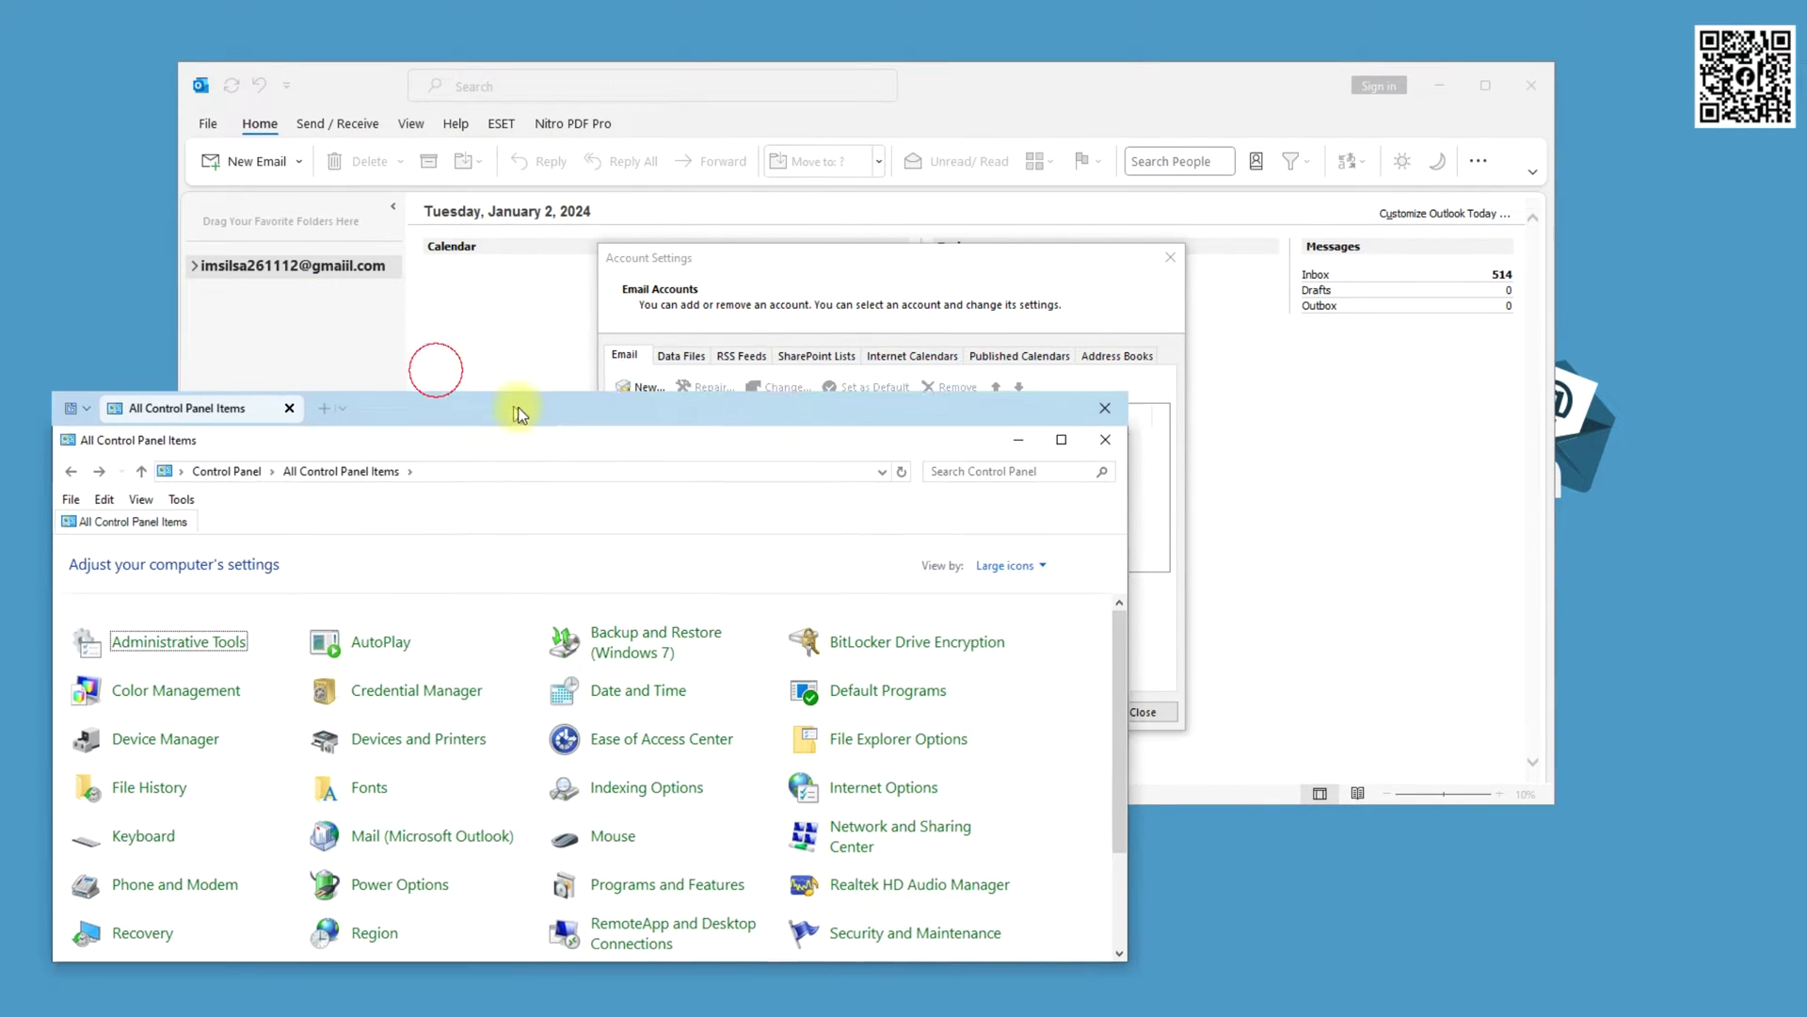
click(410, 838)
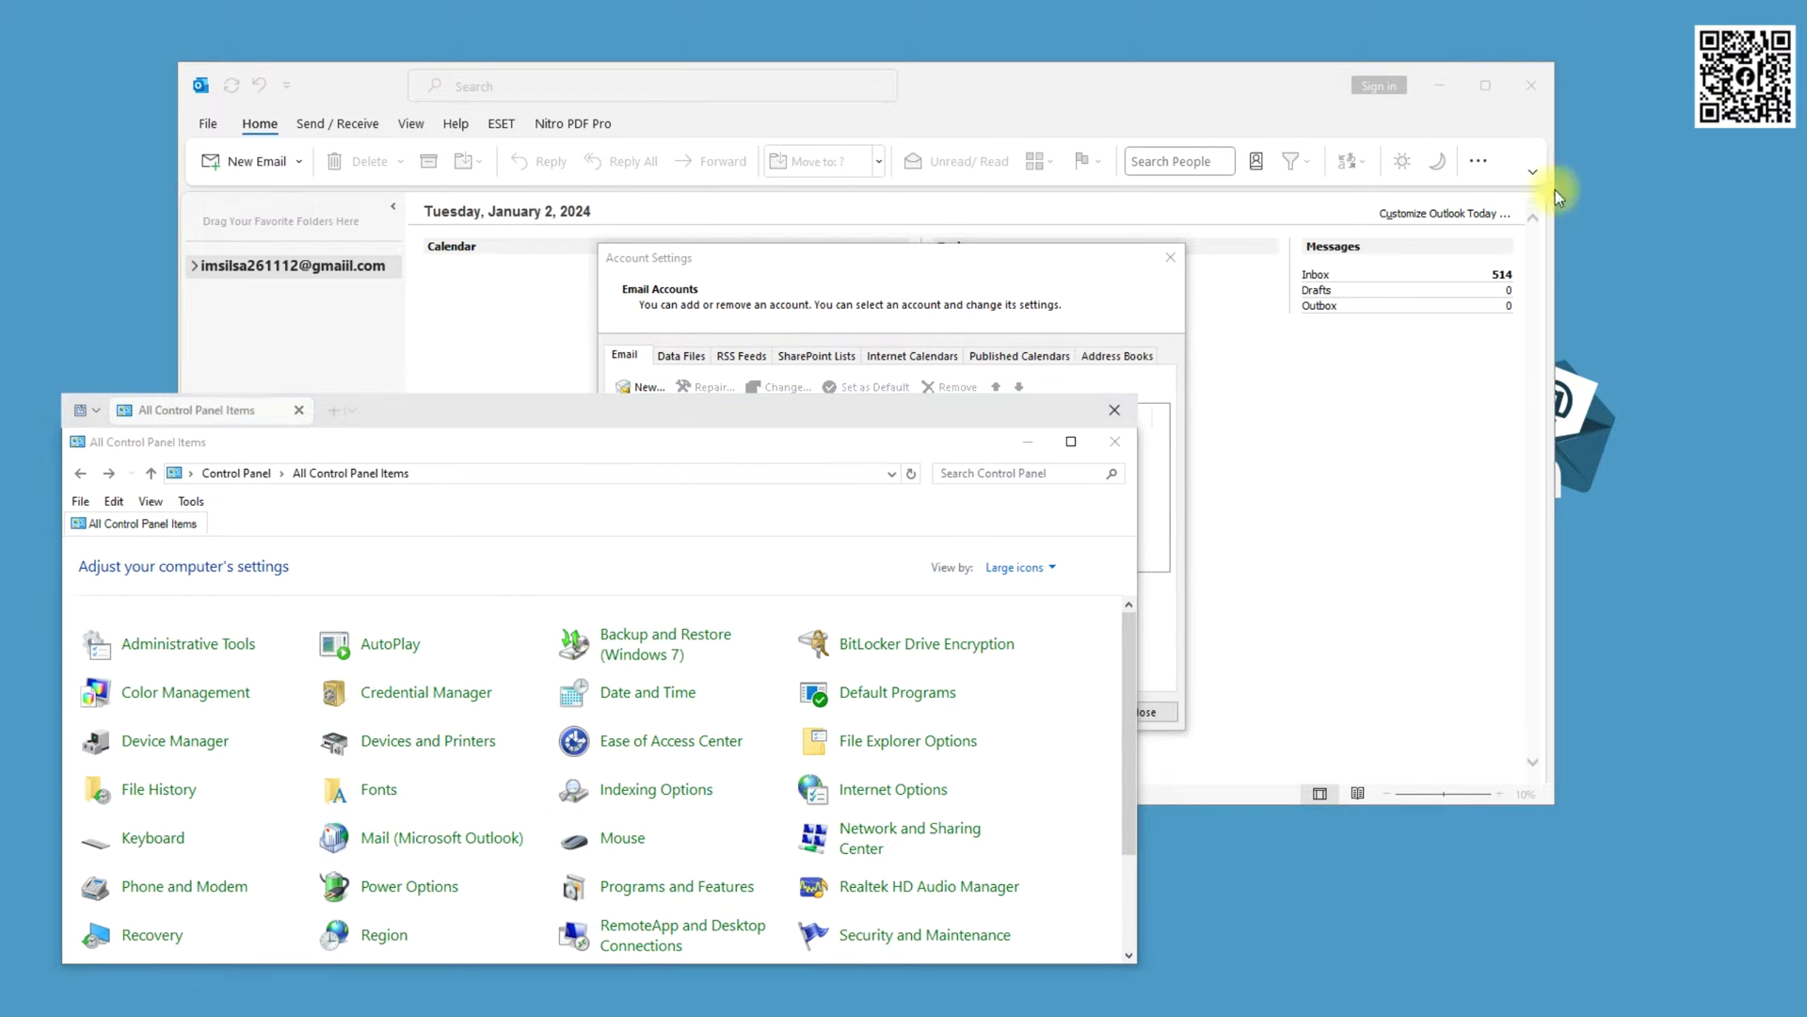
drag(1782, 152, 513, 614)
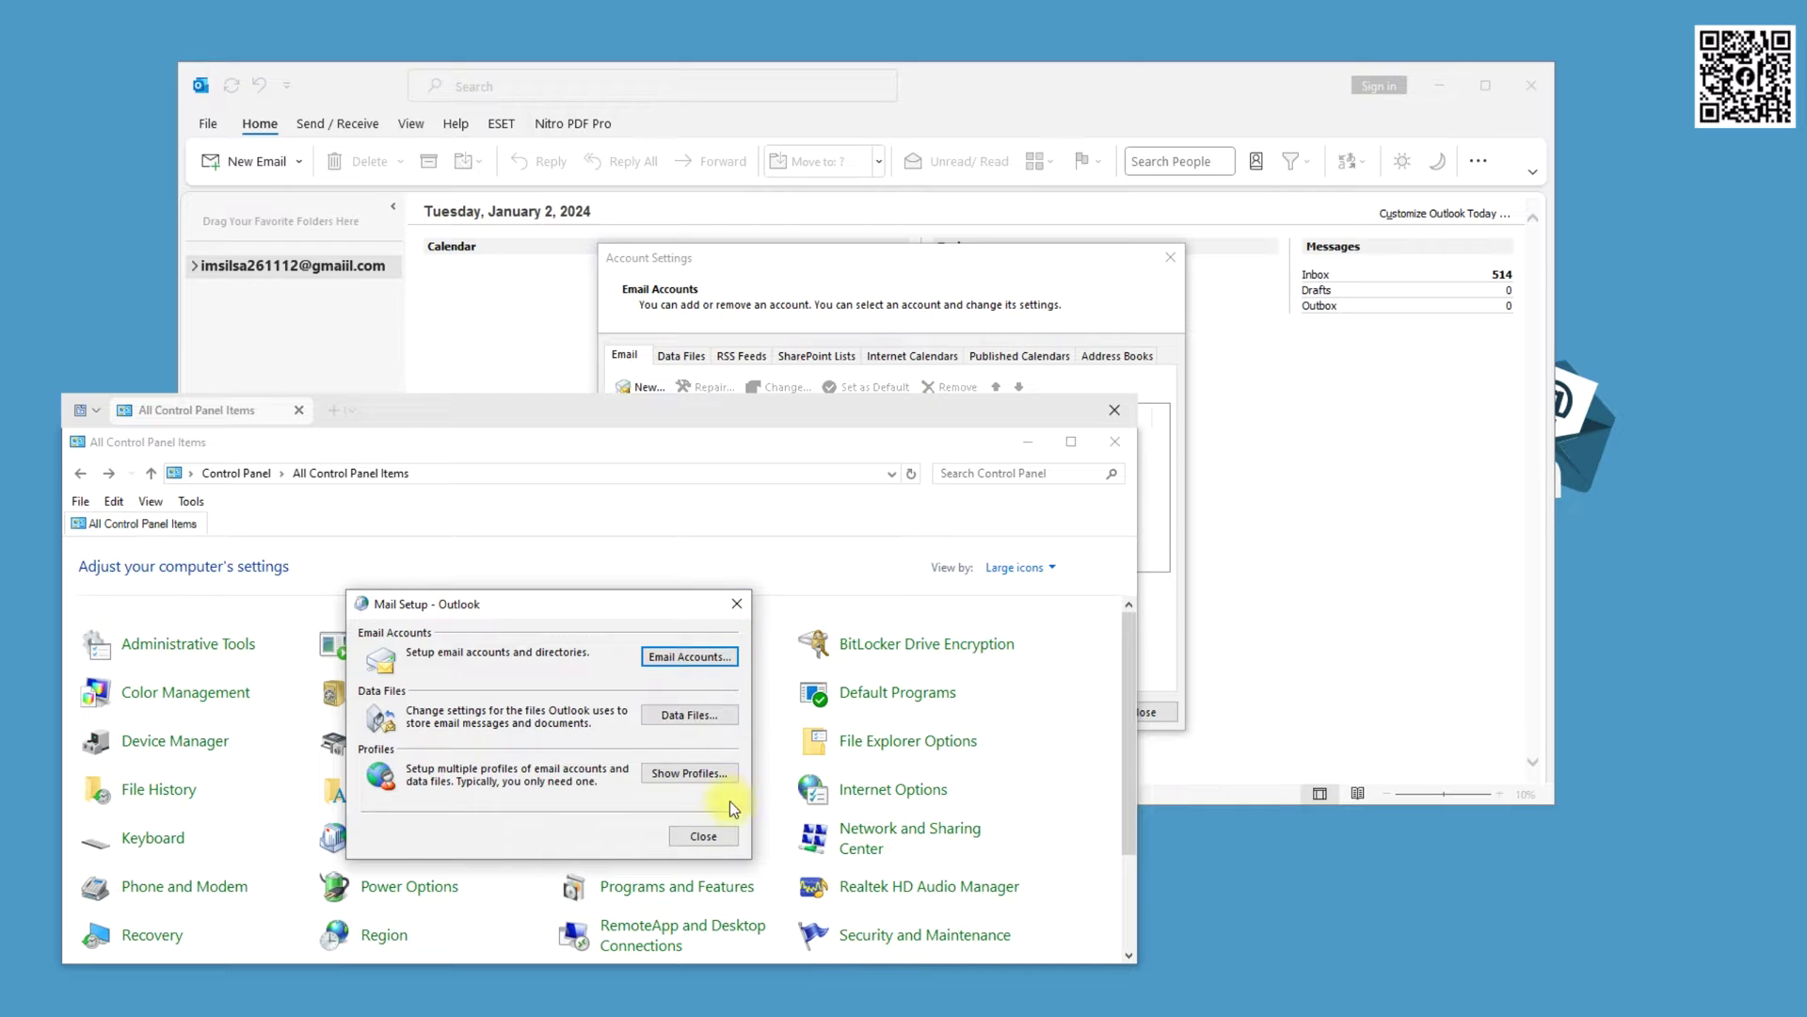
click(713, 832)
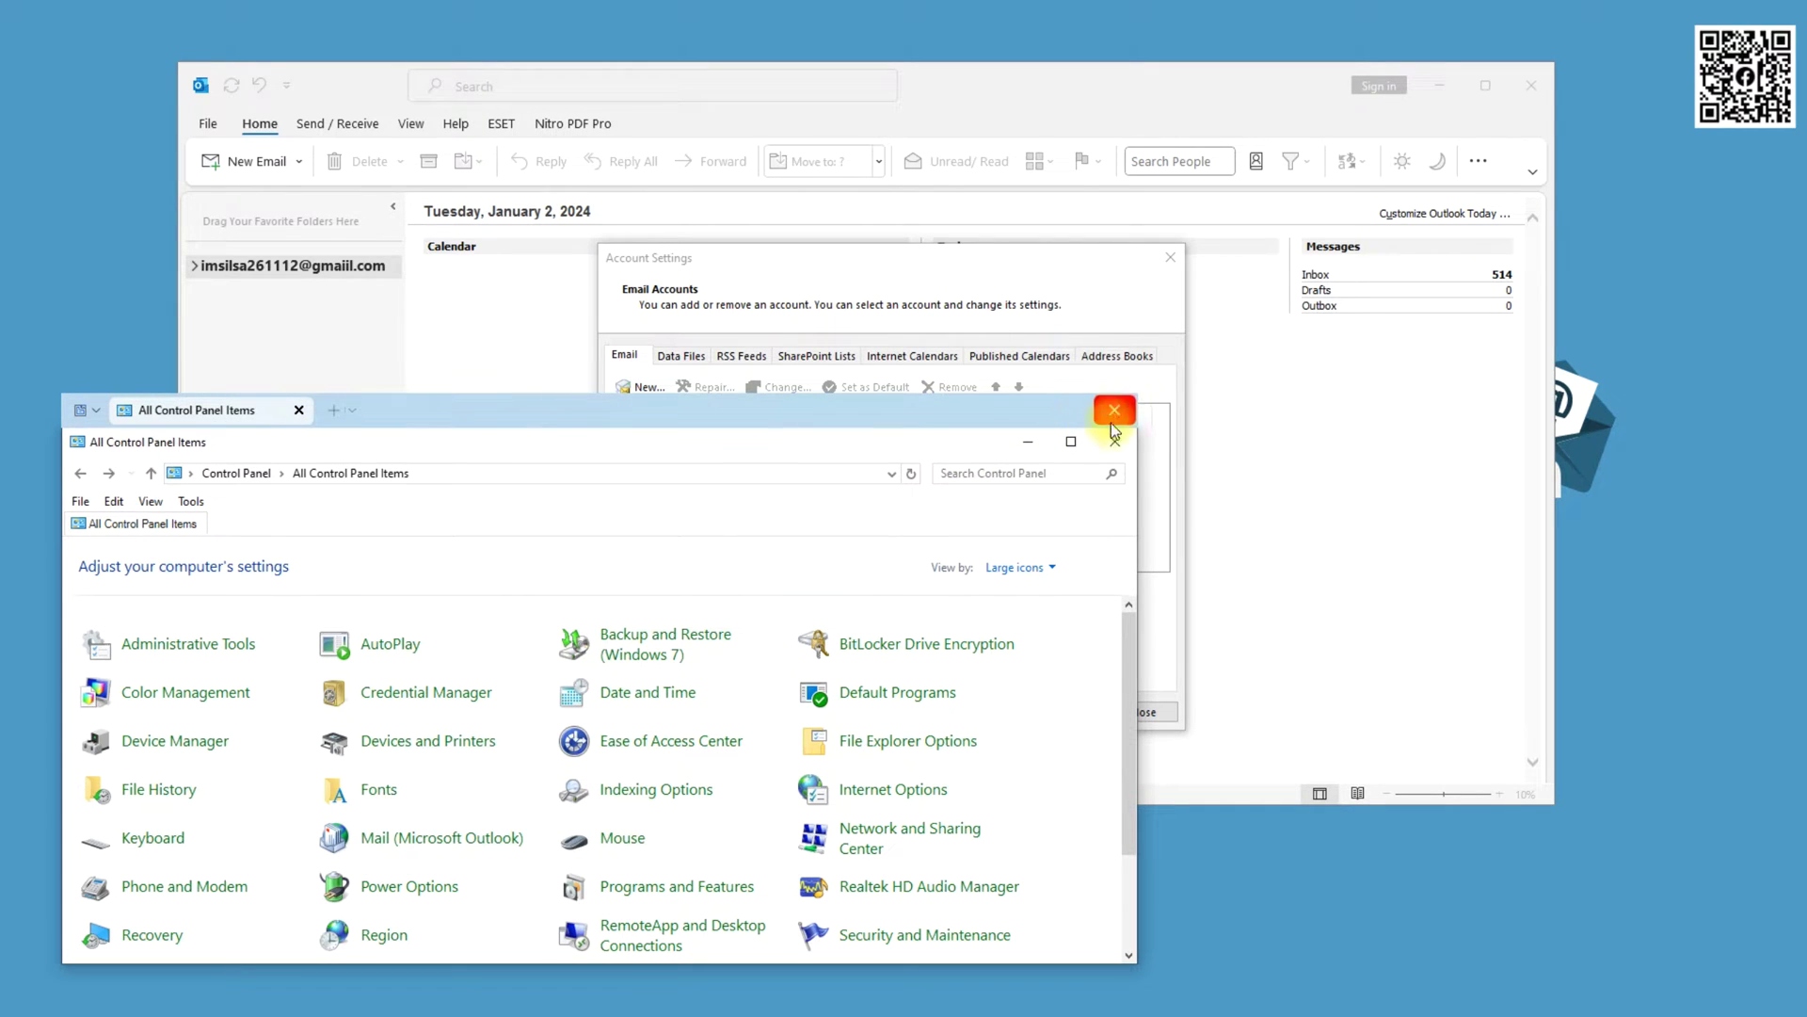
click(1115, 410)
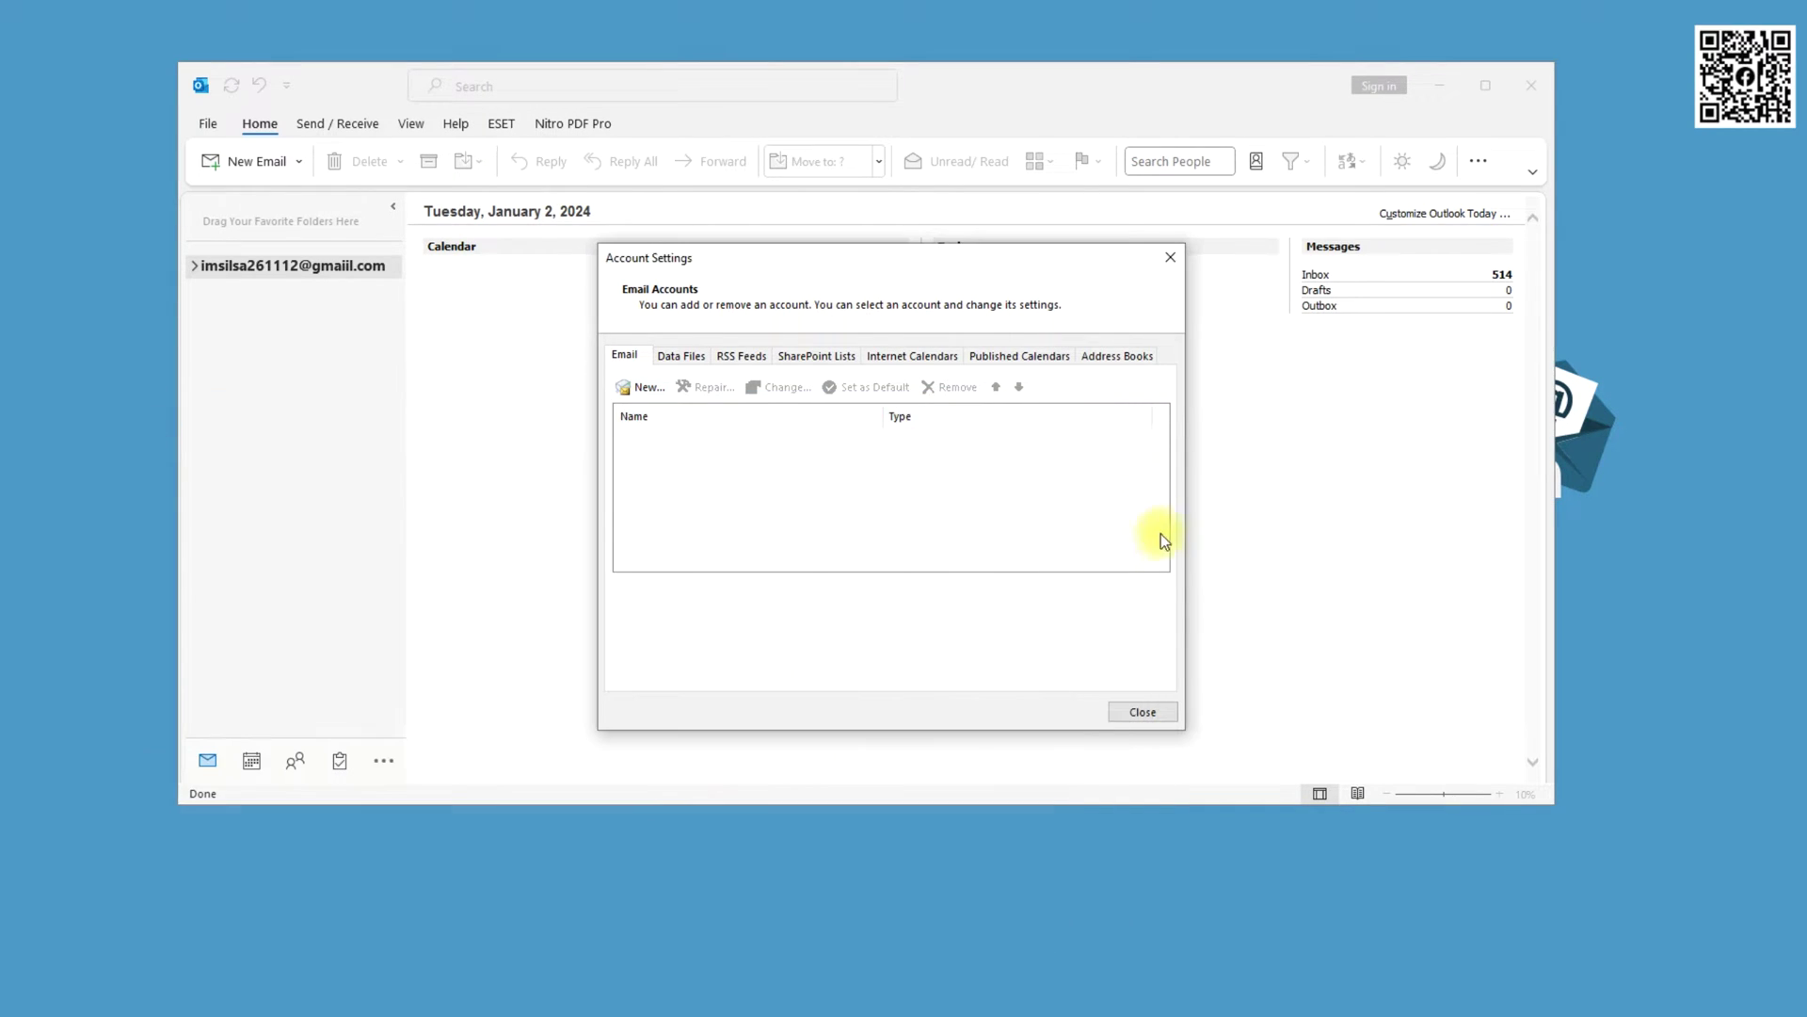
Start a new account with 'Let me set up my account manually' ticked, then bring Carbonio webmail over Outlook
click(643, 388)
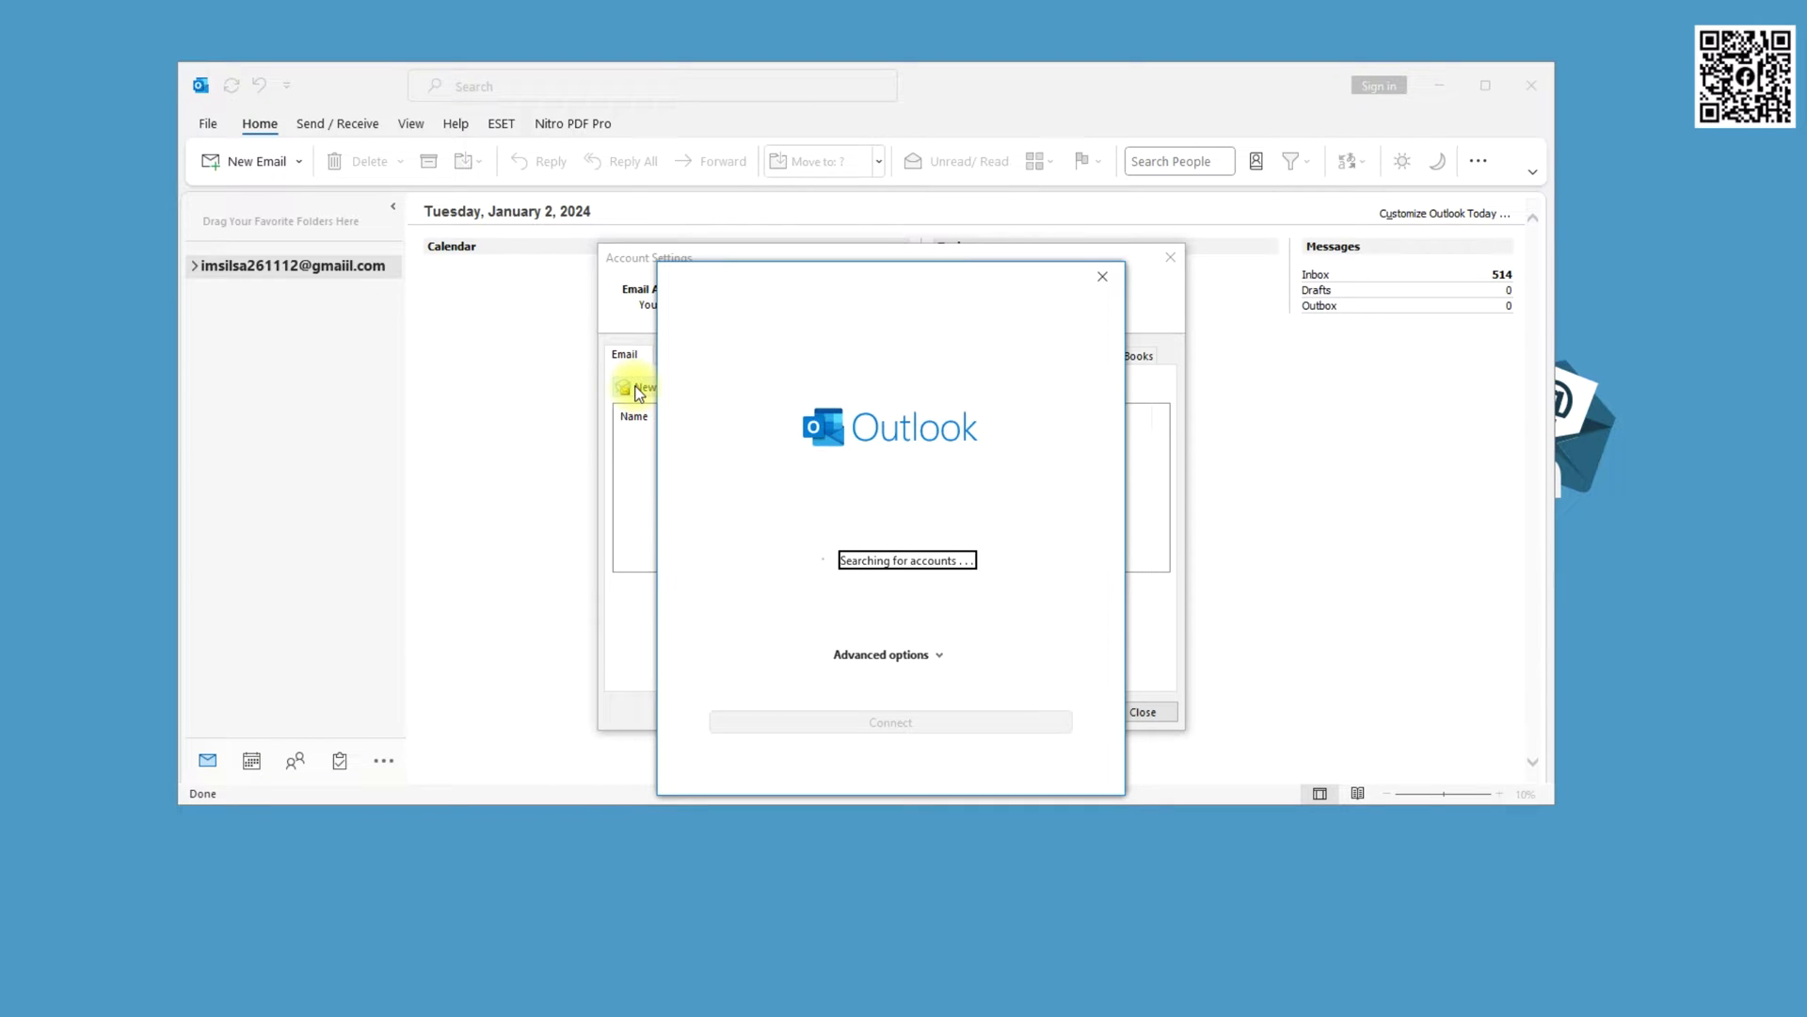
click(859, 284)
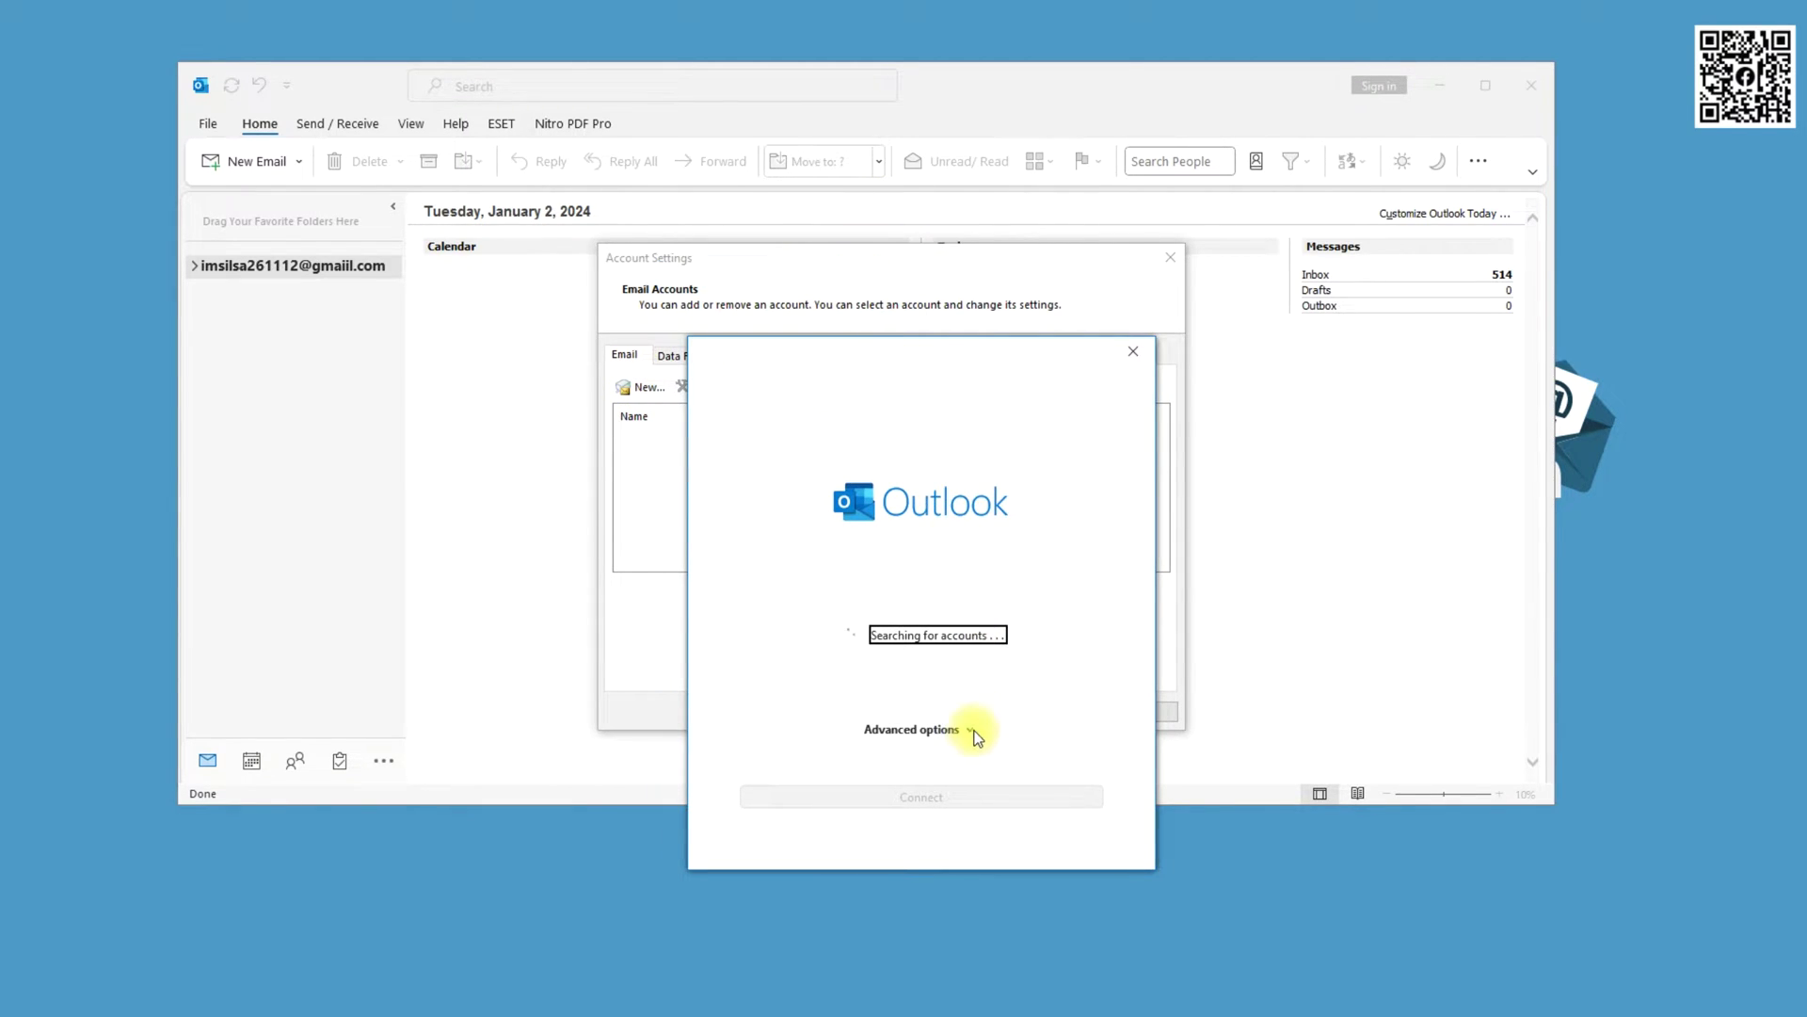
click(974, 733)
click(848, 753)
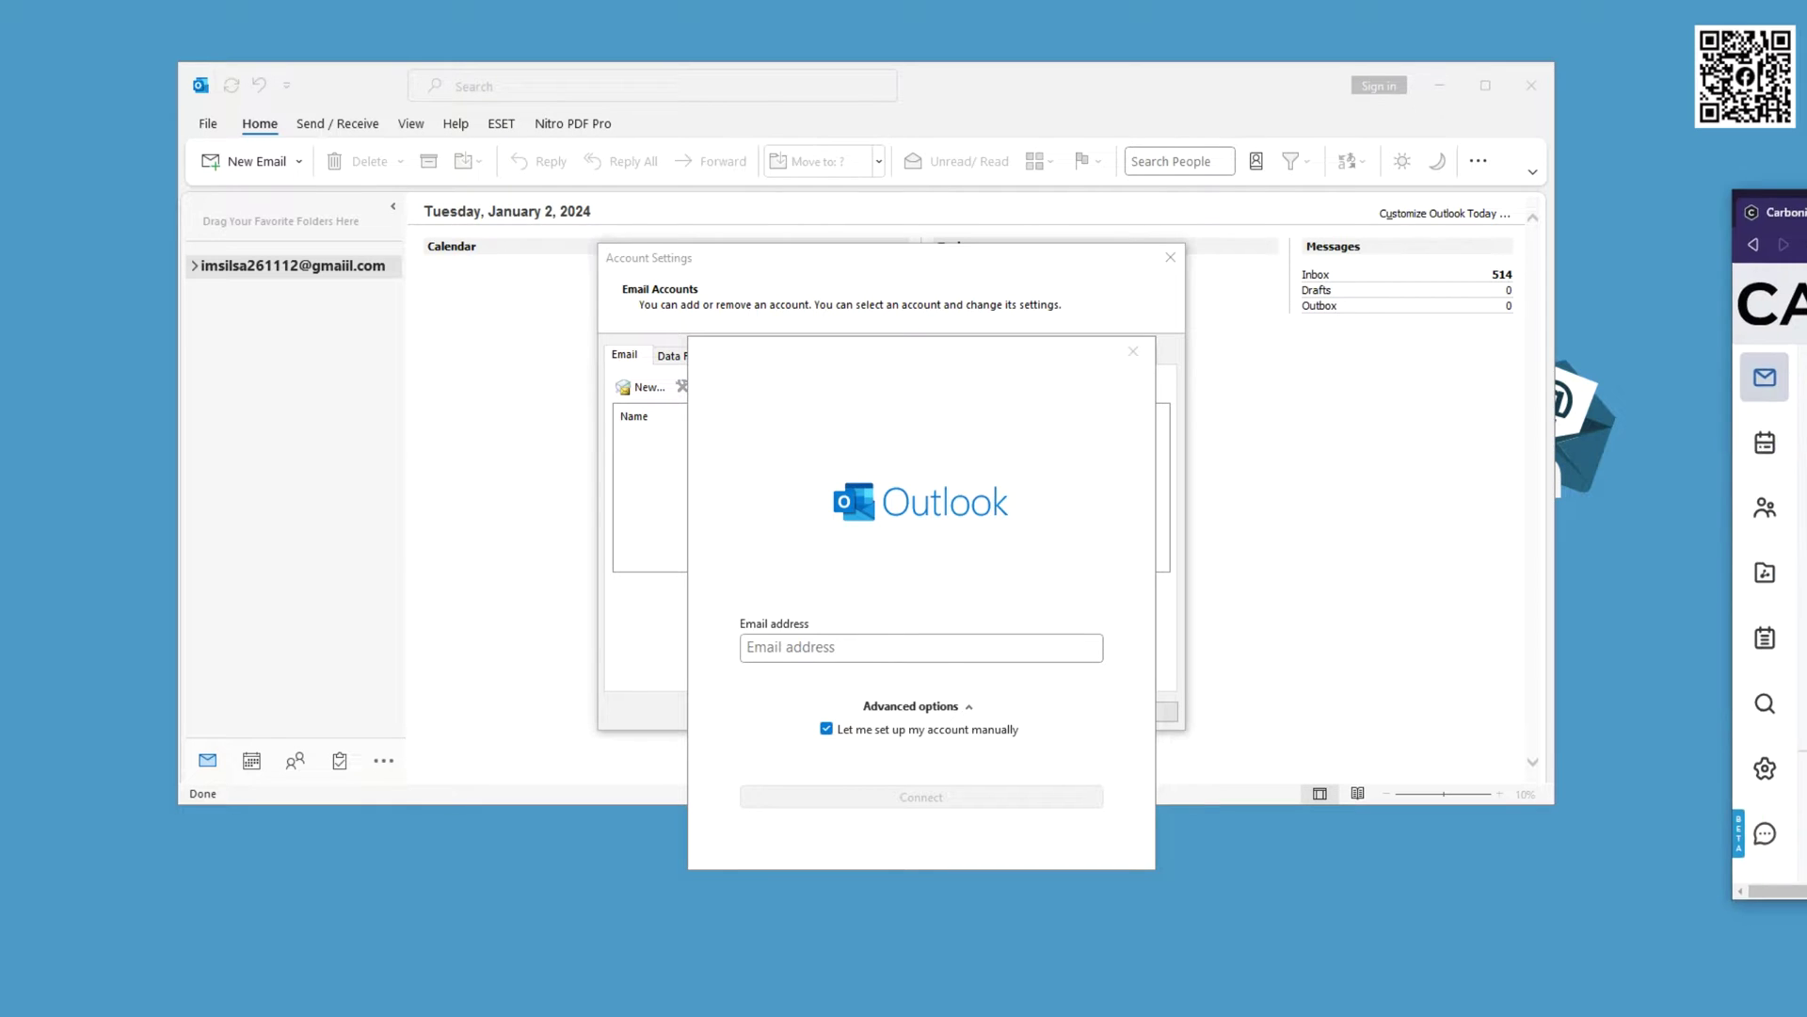
drag(1806, 232, 595, 262)
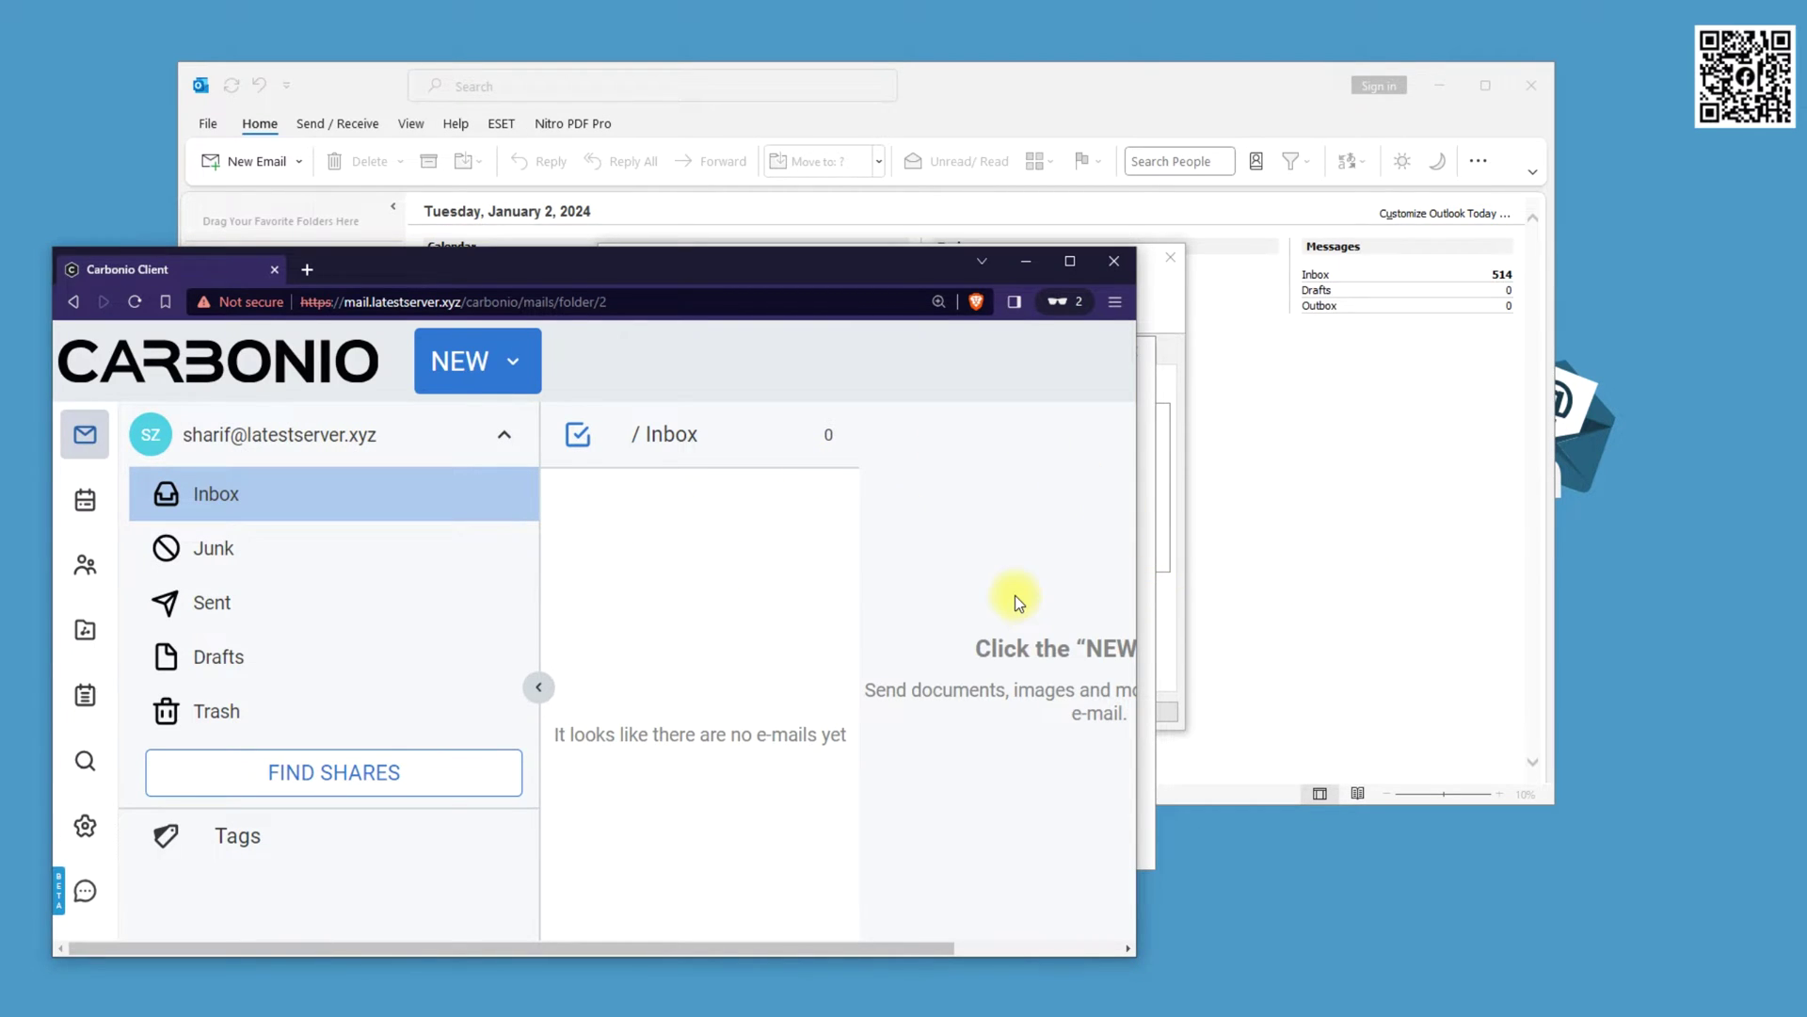
Start a new e-mail in Carbonio and maximize the browser window
click(512, 357)
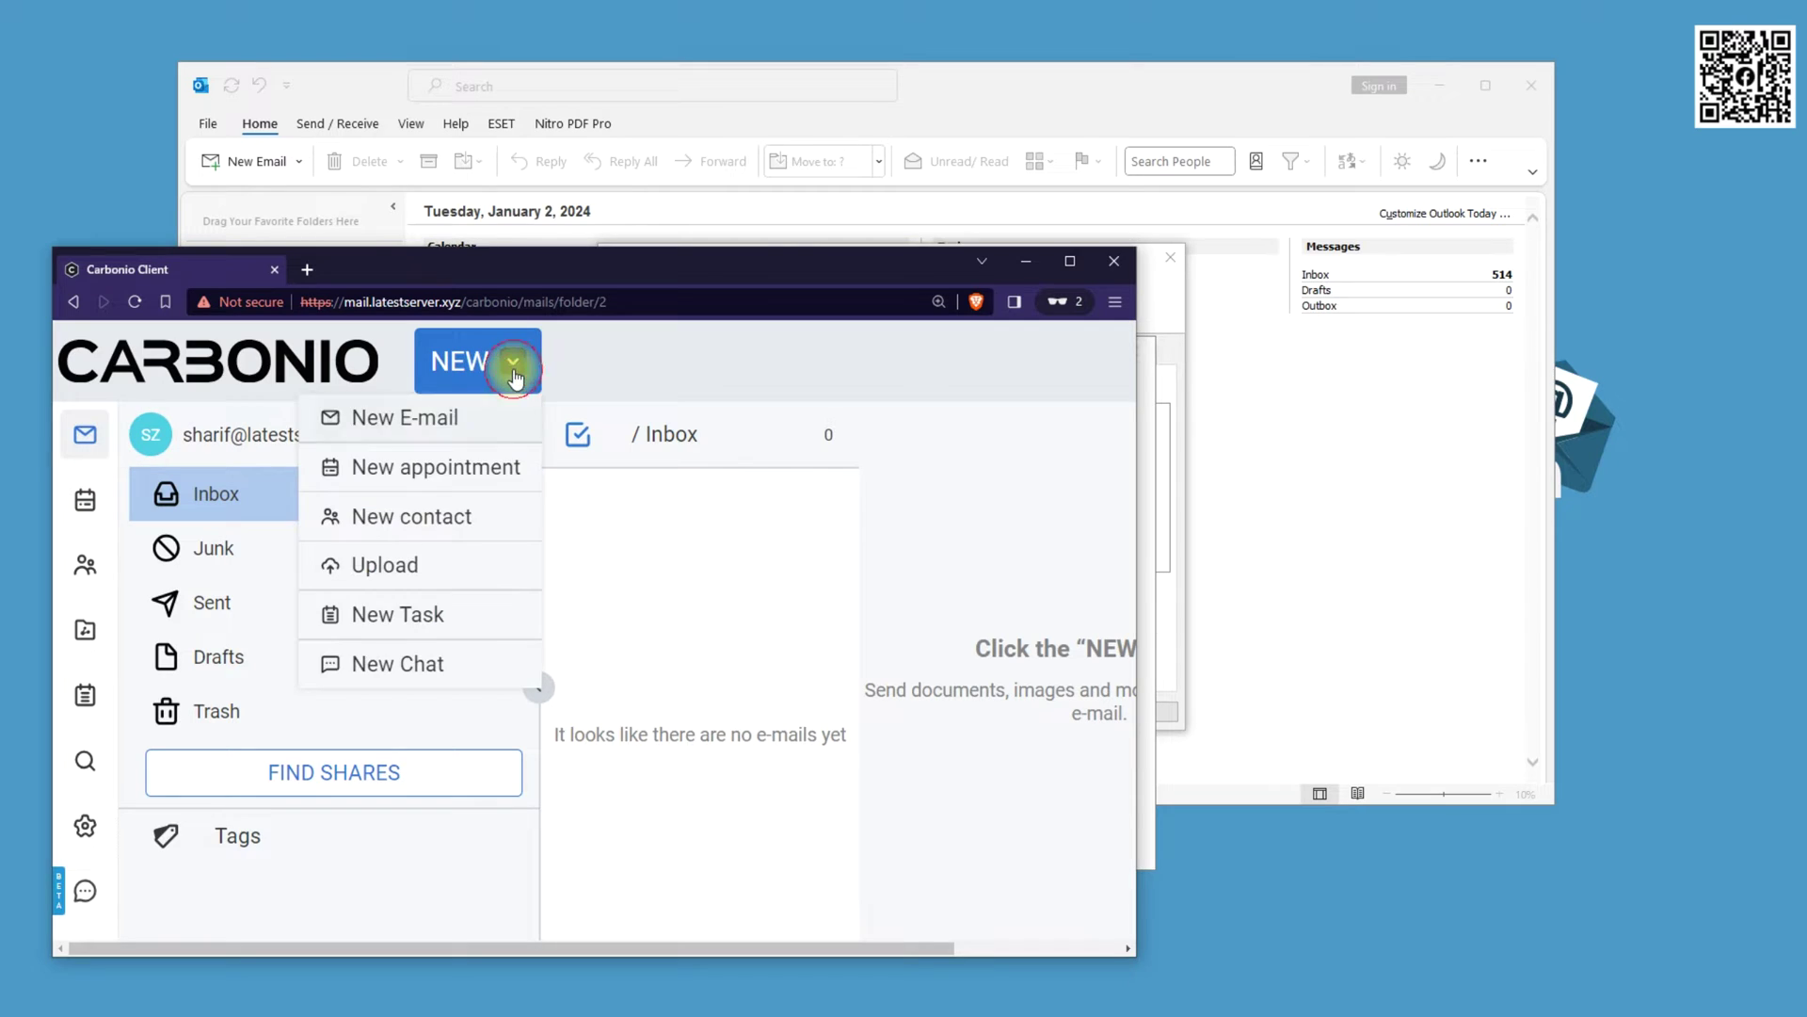
click(424, 422)
scroll(330, 698, down, 2)
click(330, 701)
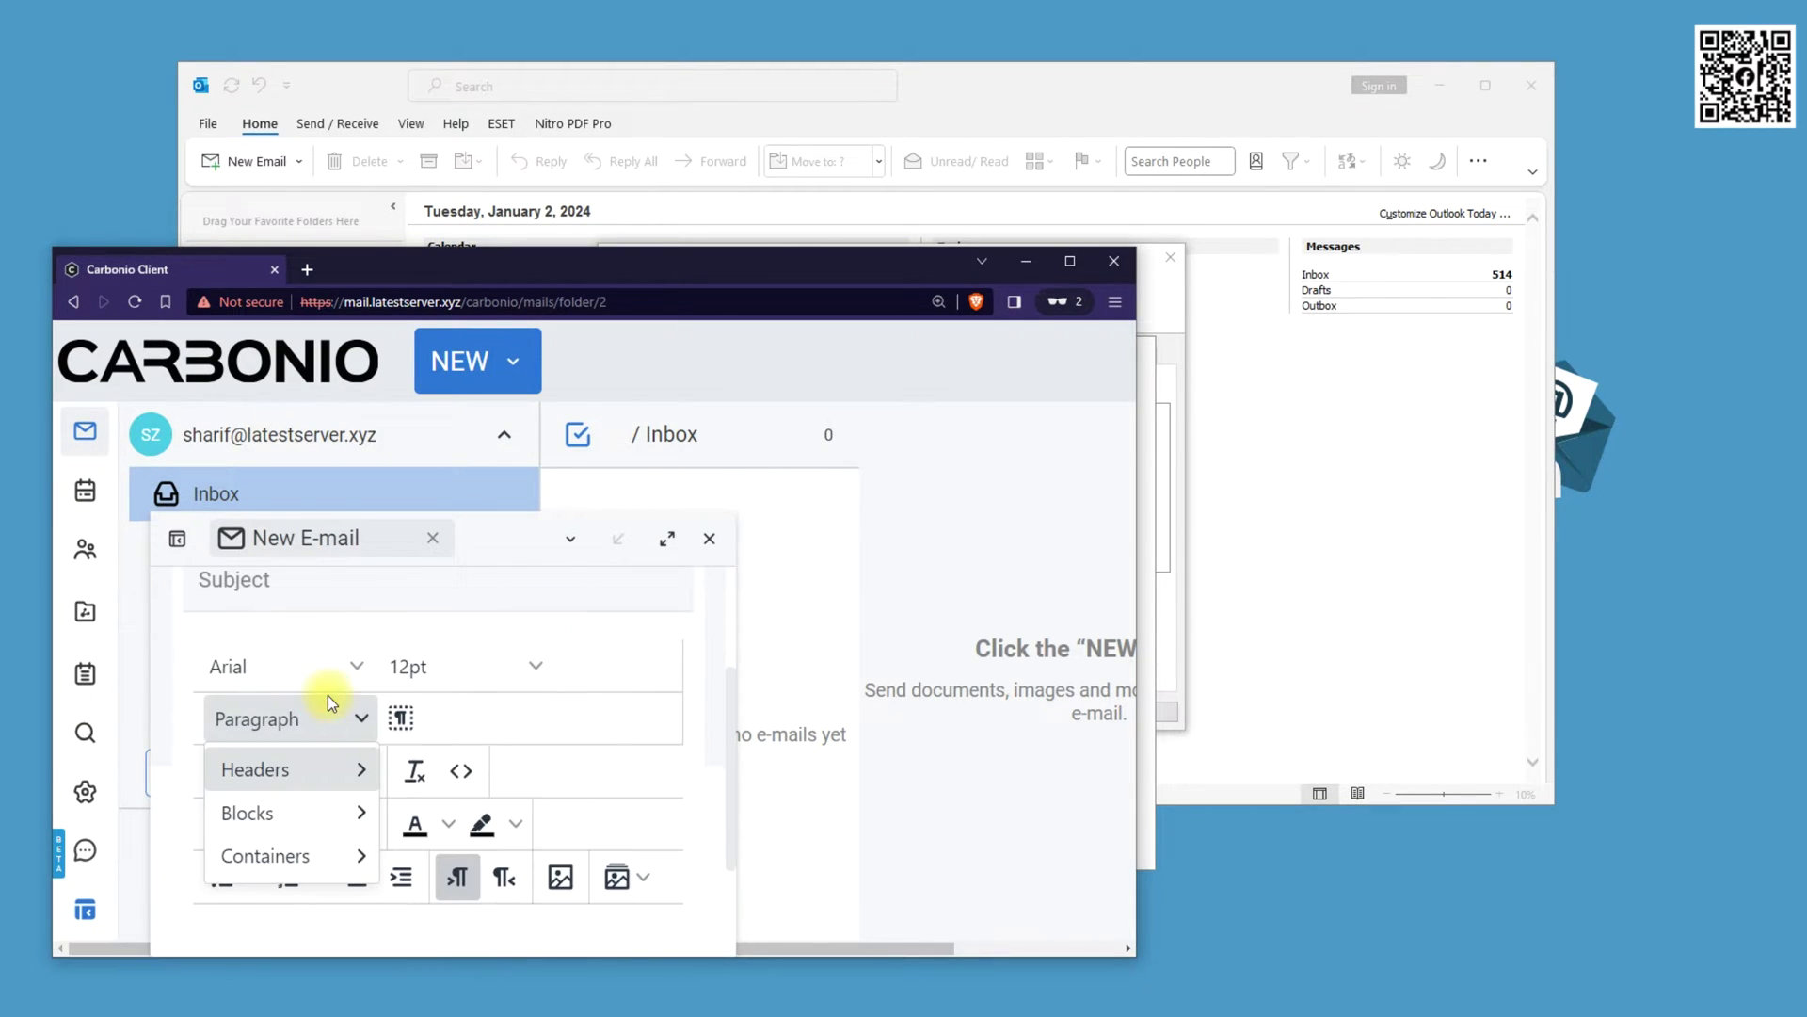
scroll(355, 570, up, 2)
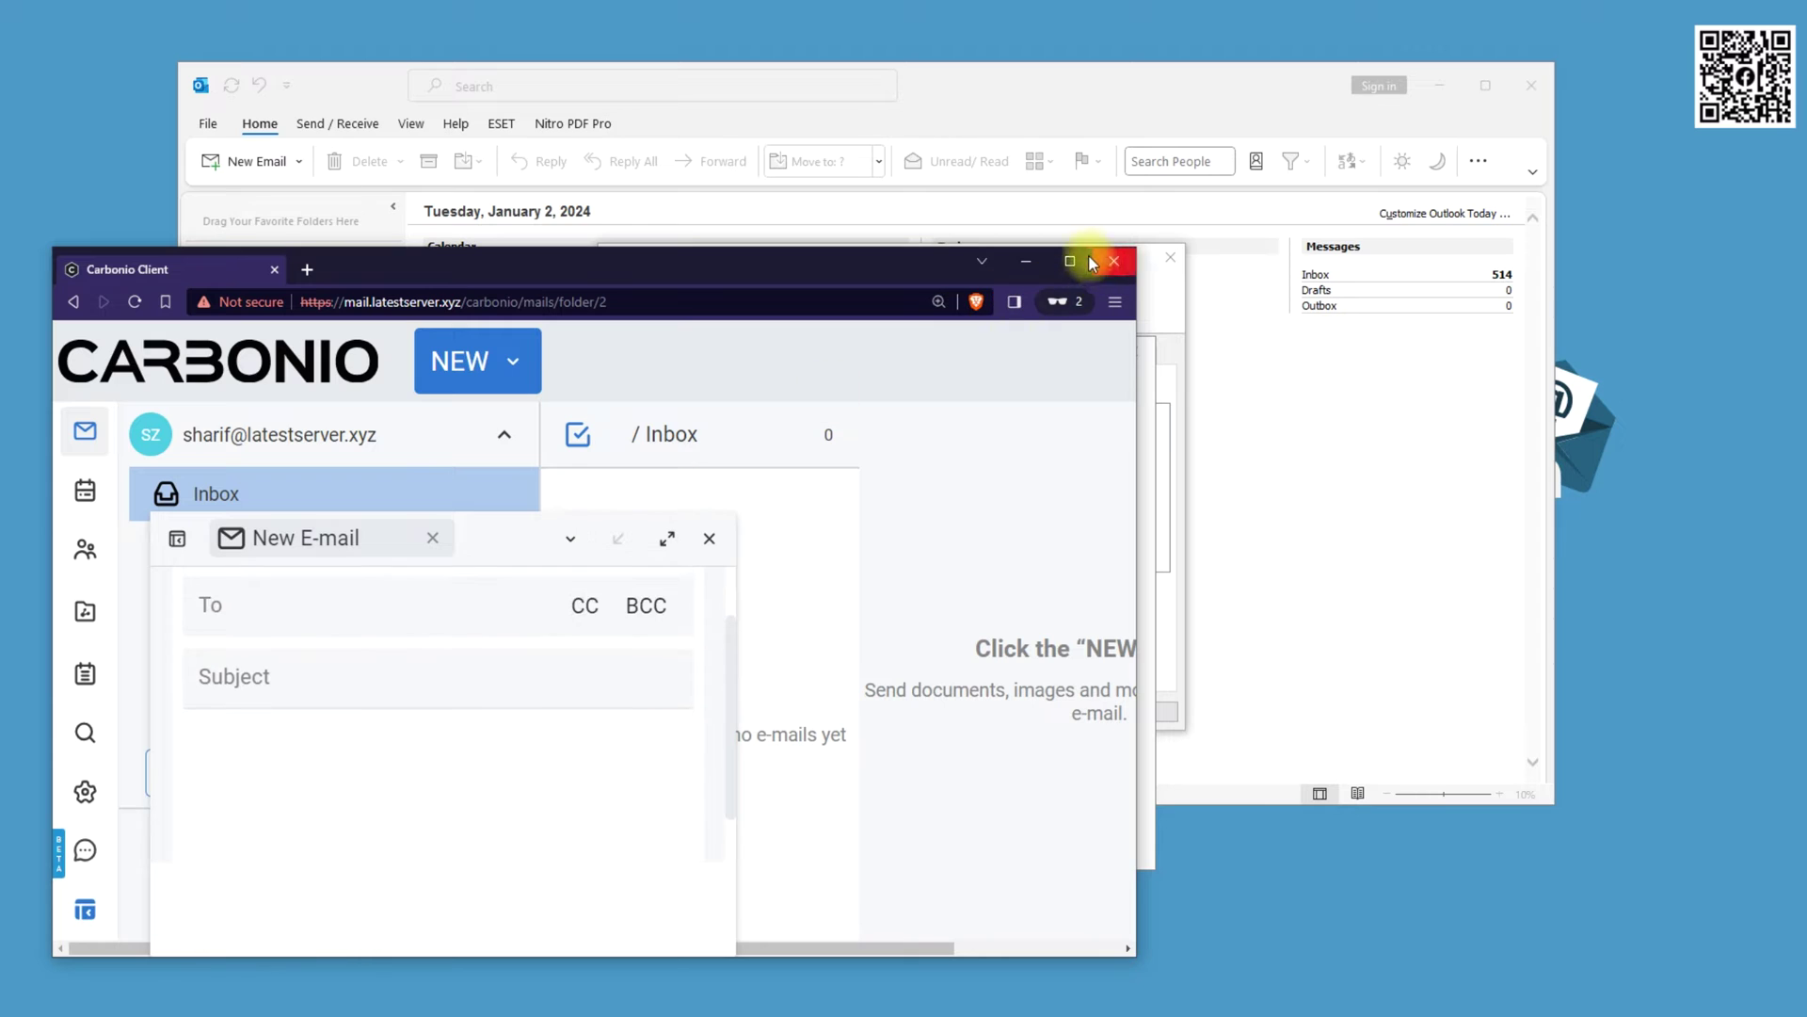
click(1092, 262)
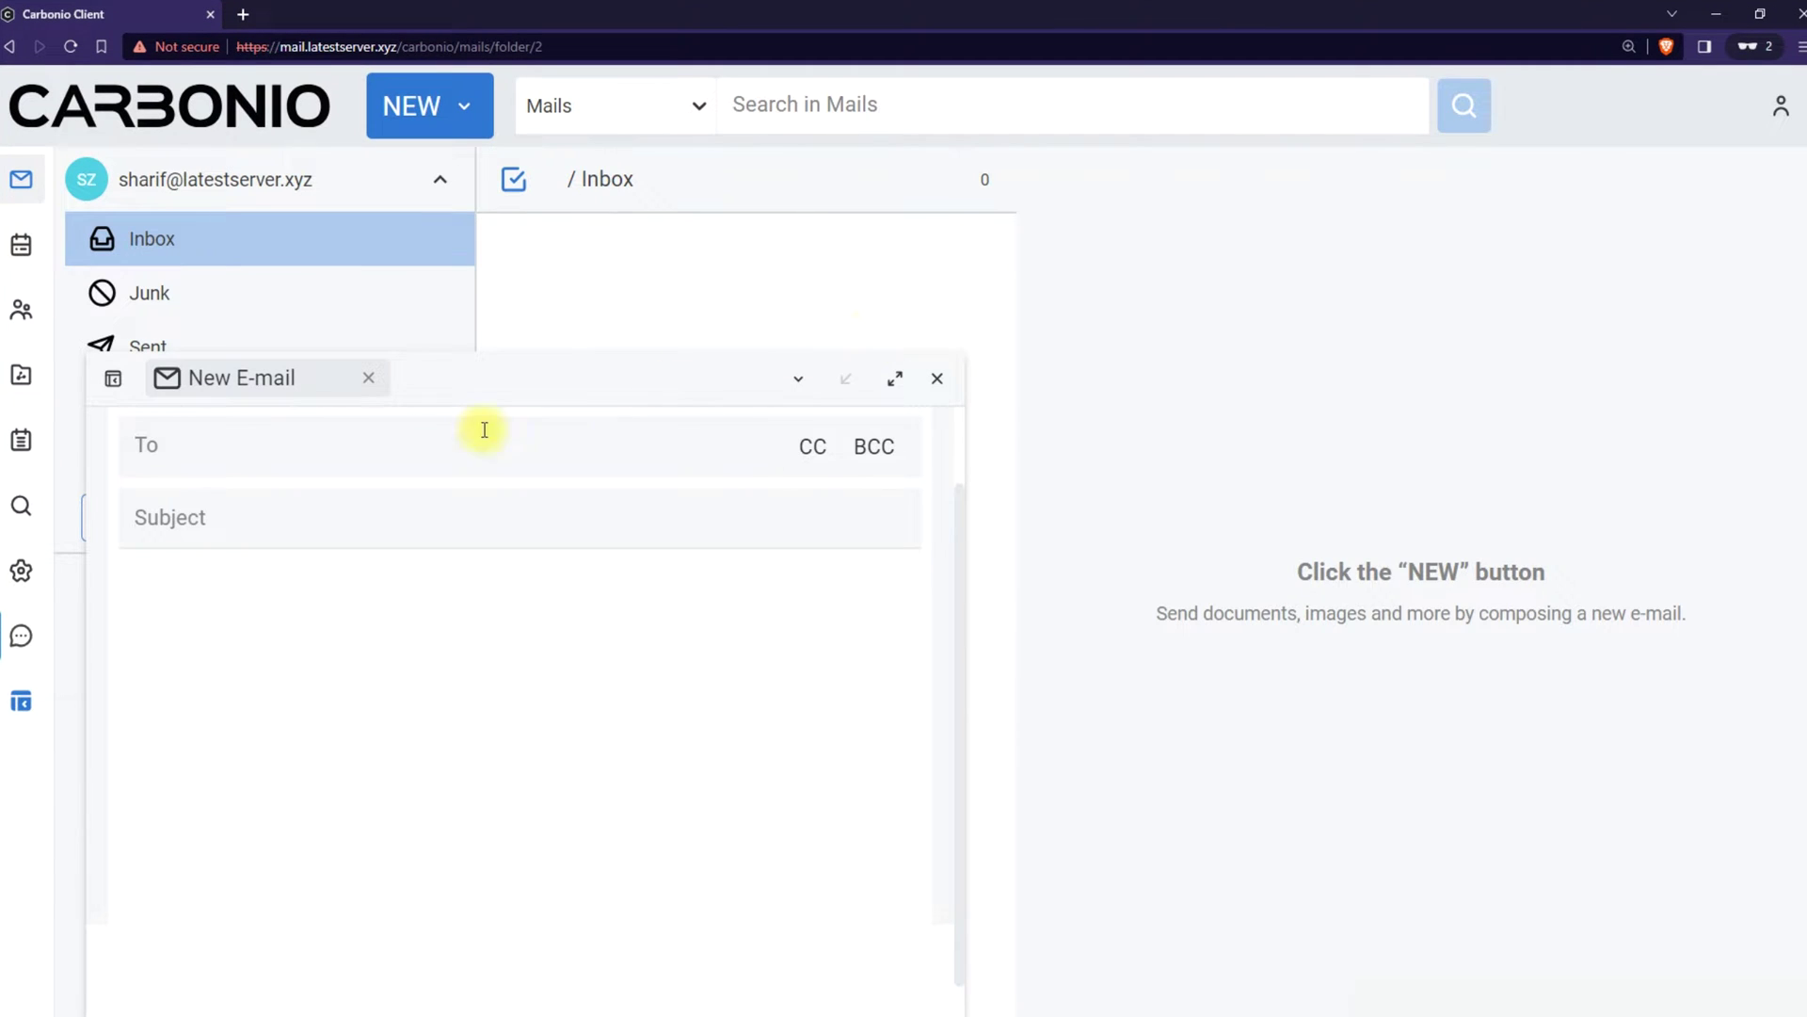
Address it to the Gmail recipient with subject 'Test | For Outlook' and body 'Test', and send
click(477, 431)
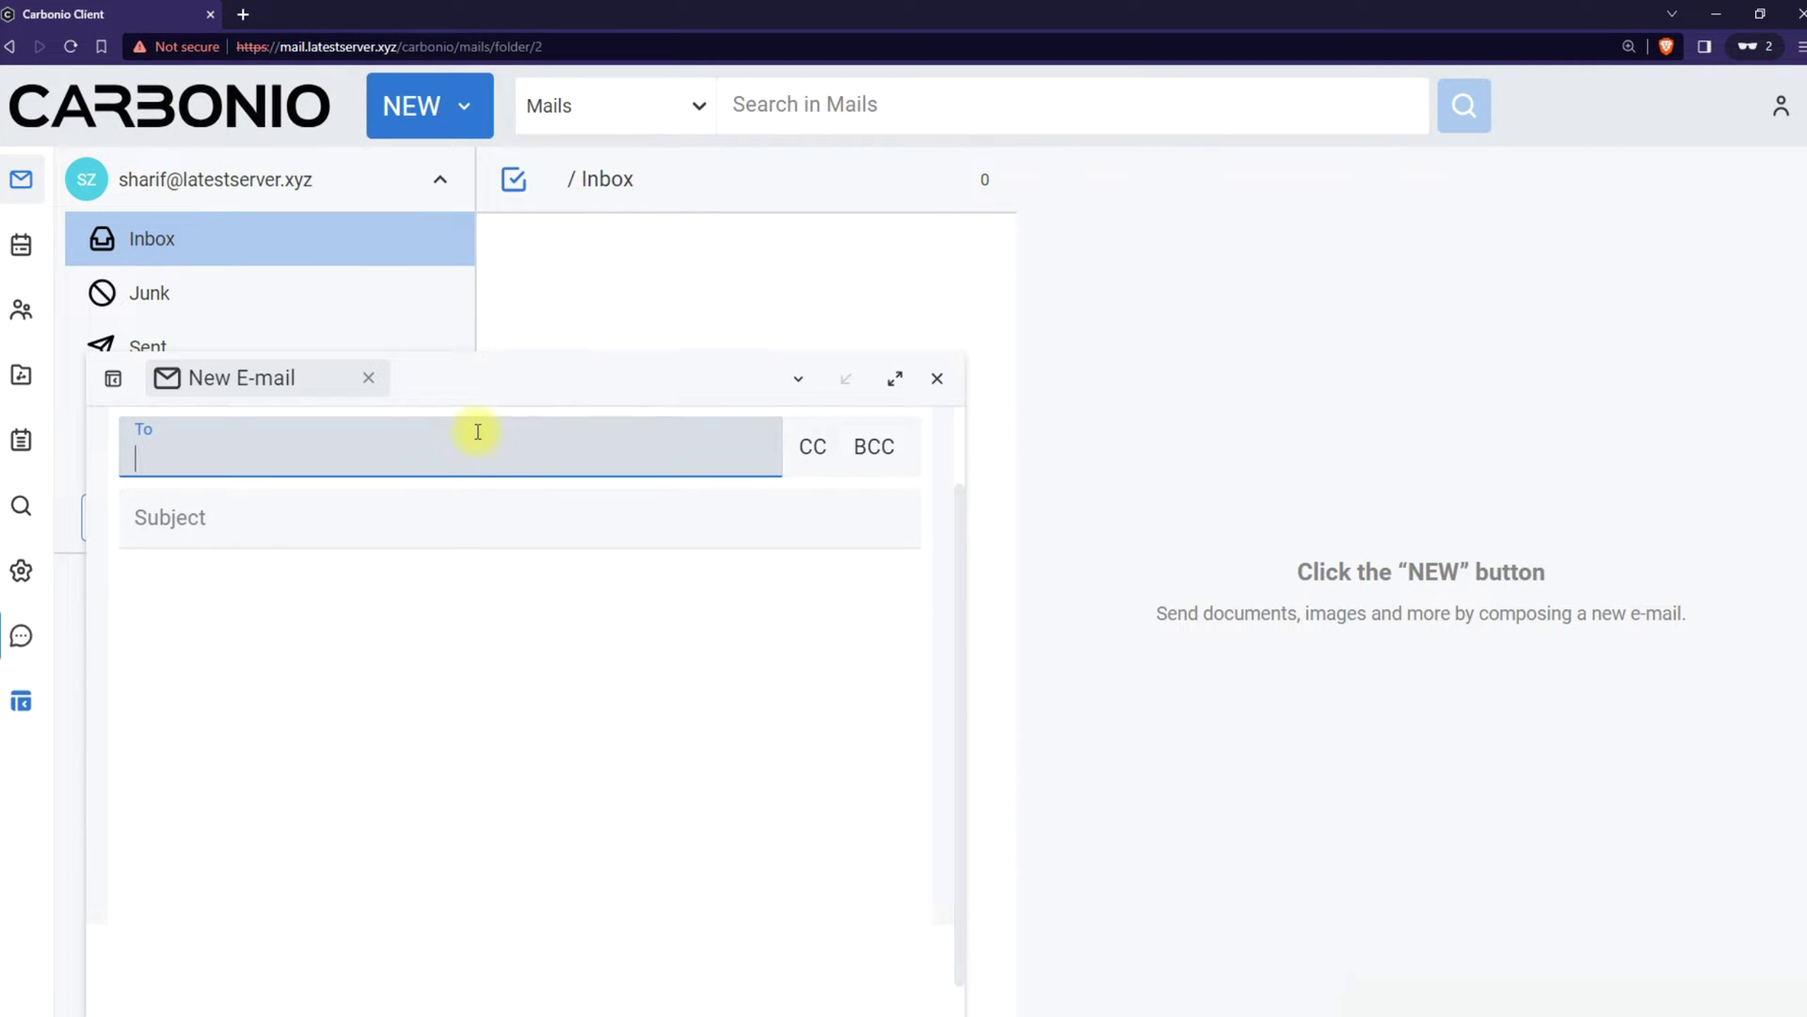
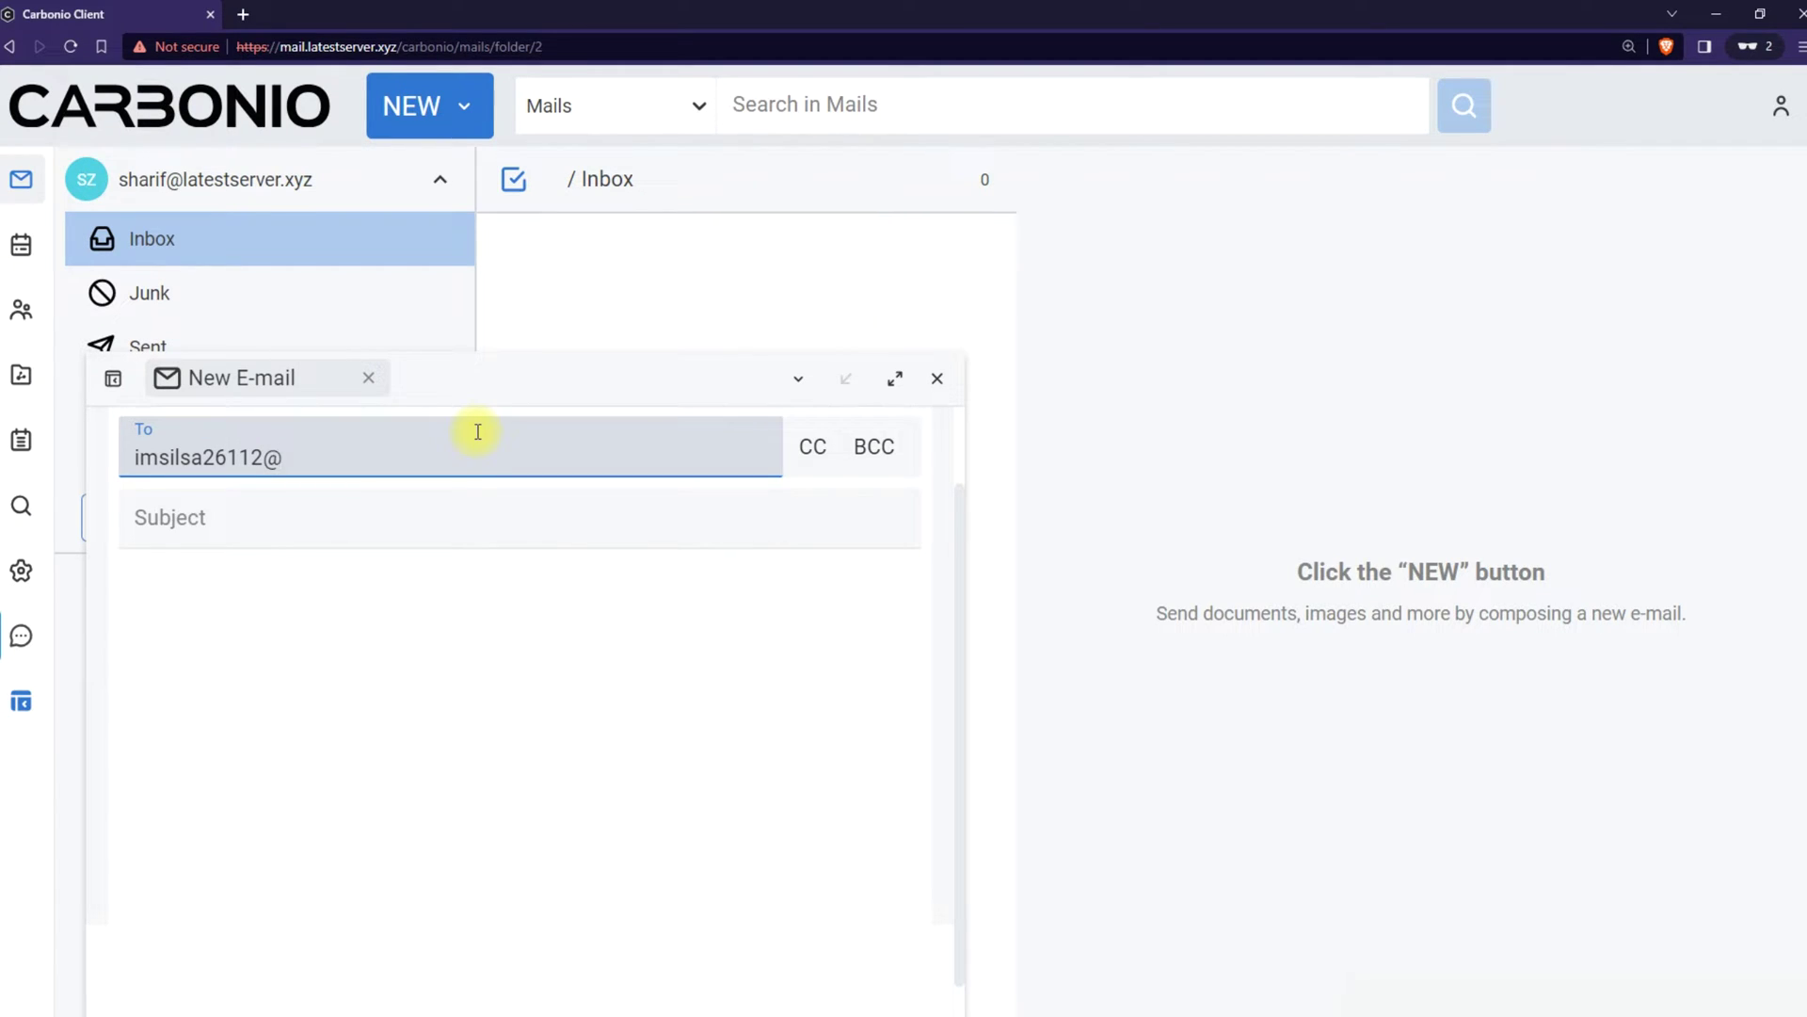
click(476, 706)
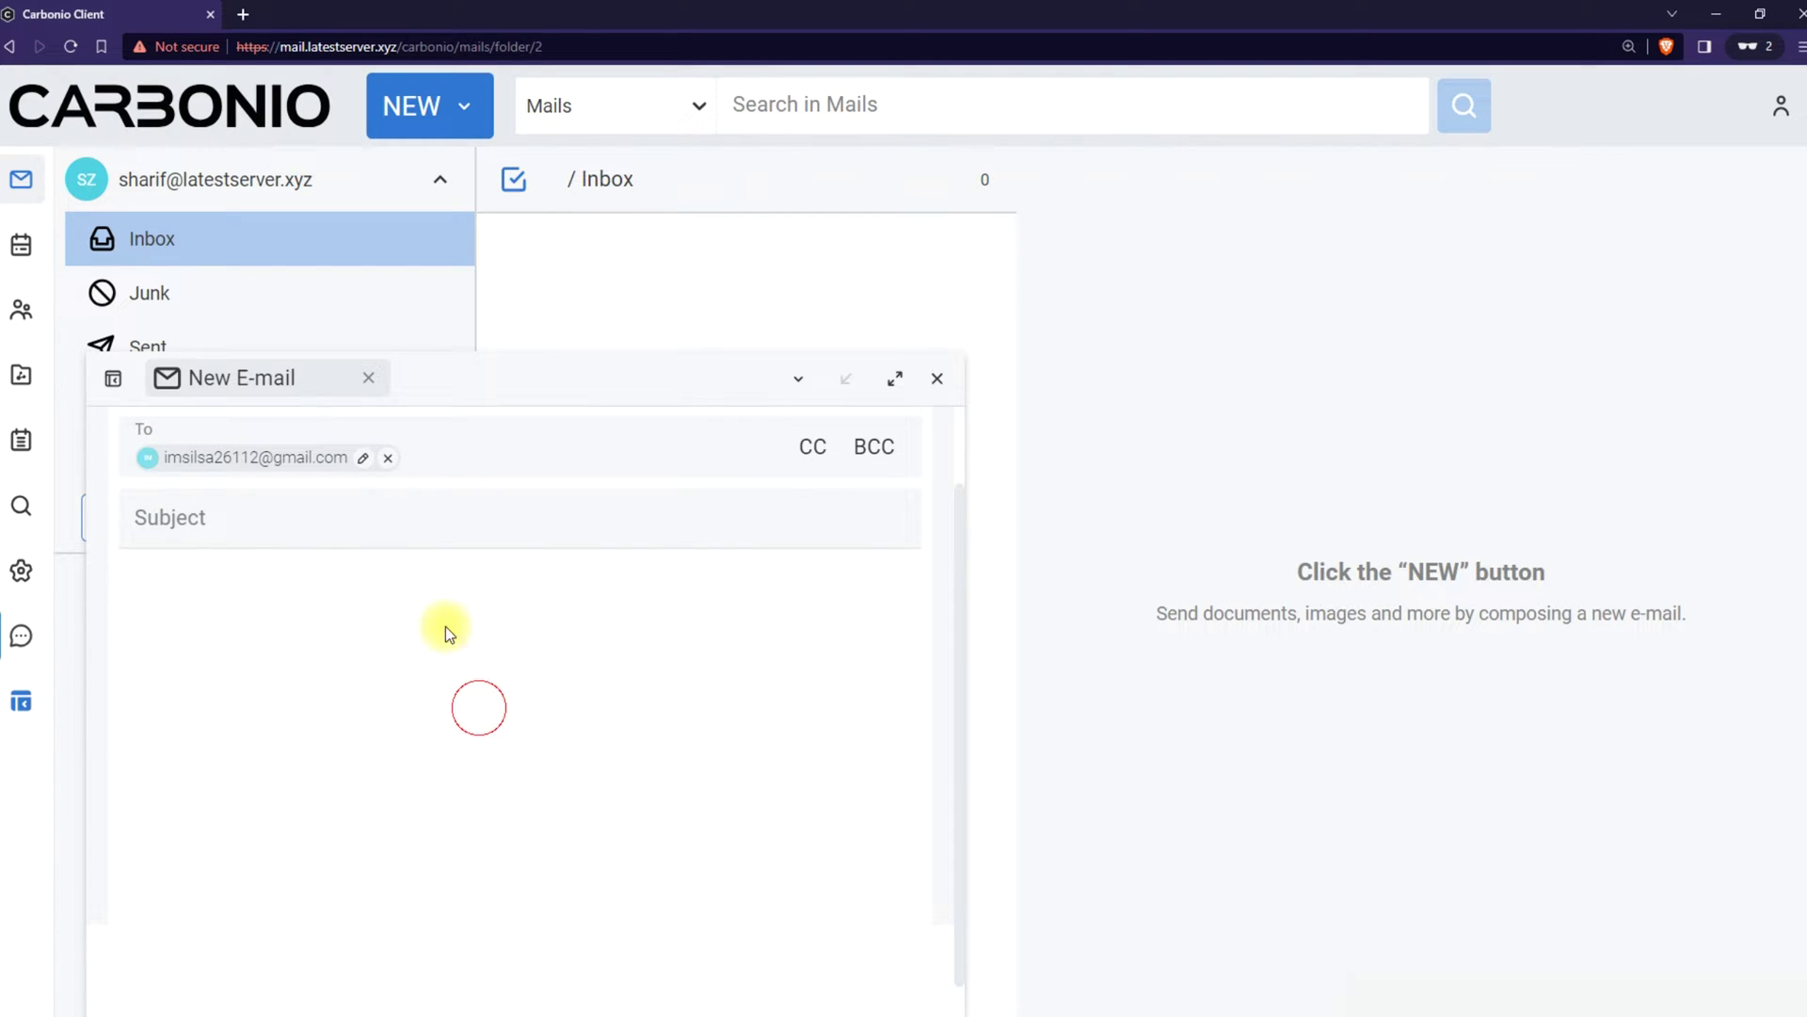
click(312, 523)
text(Tes)
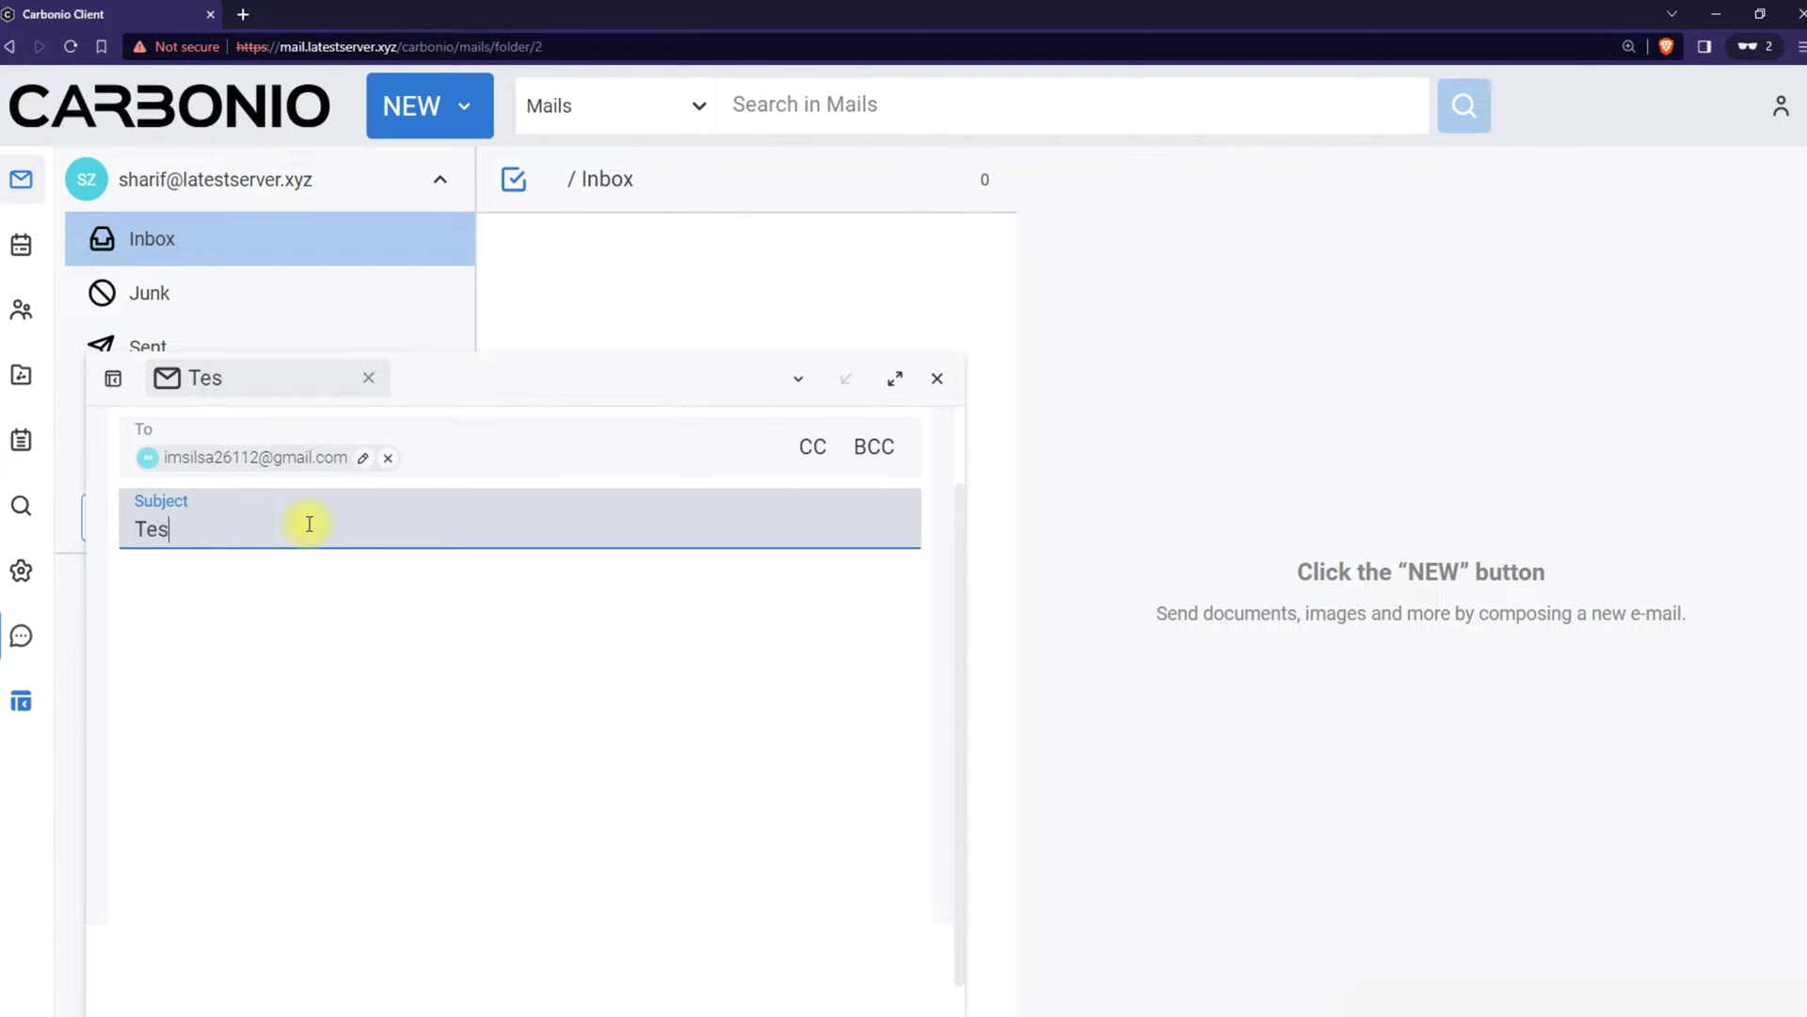
text(t | For Outlook)
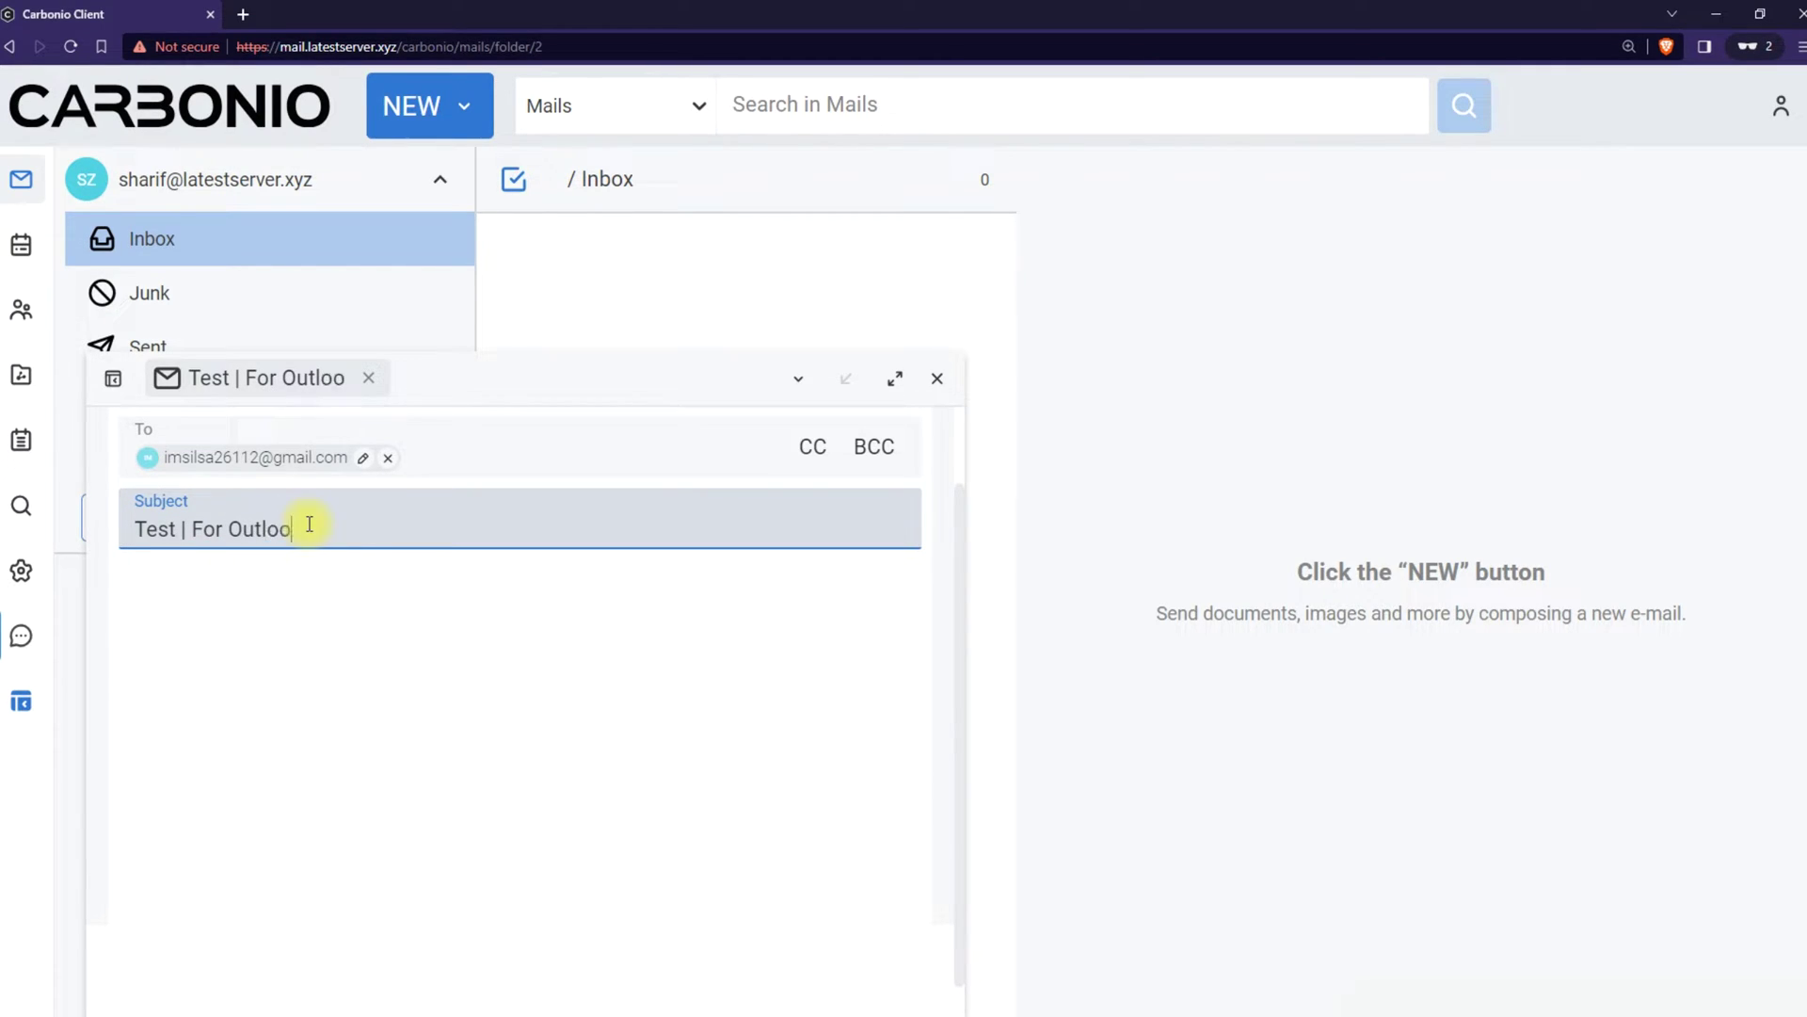
click(317, 642)
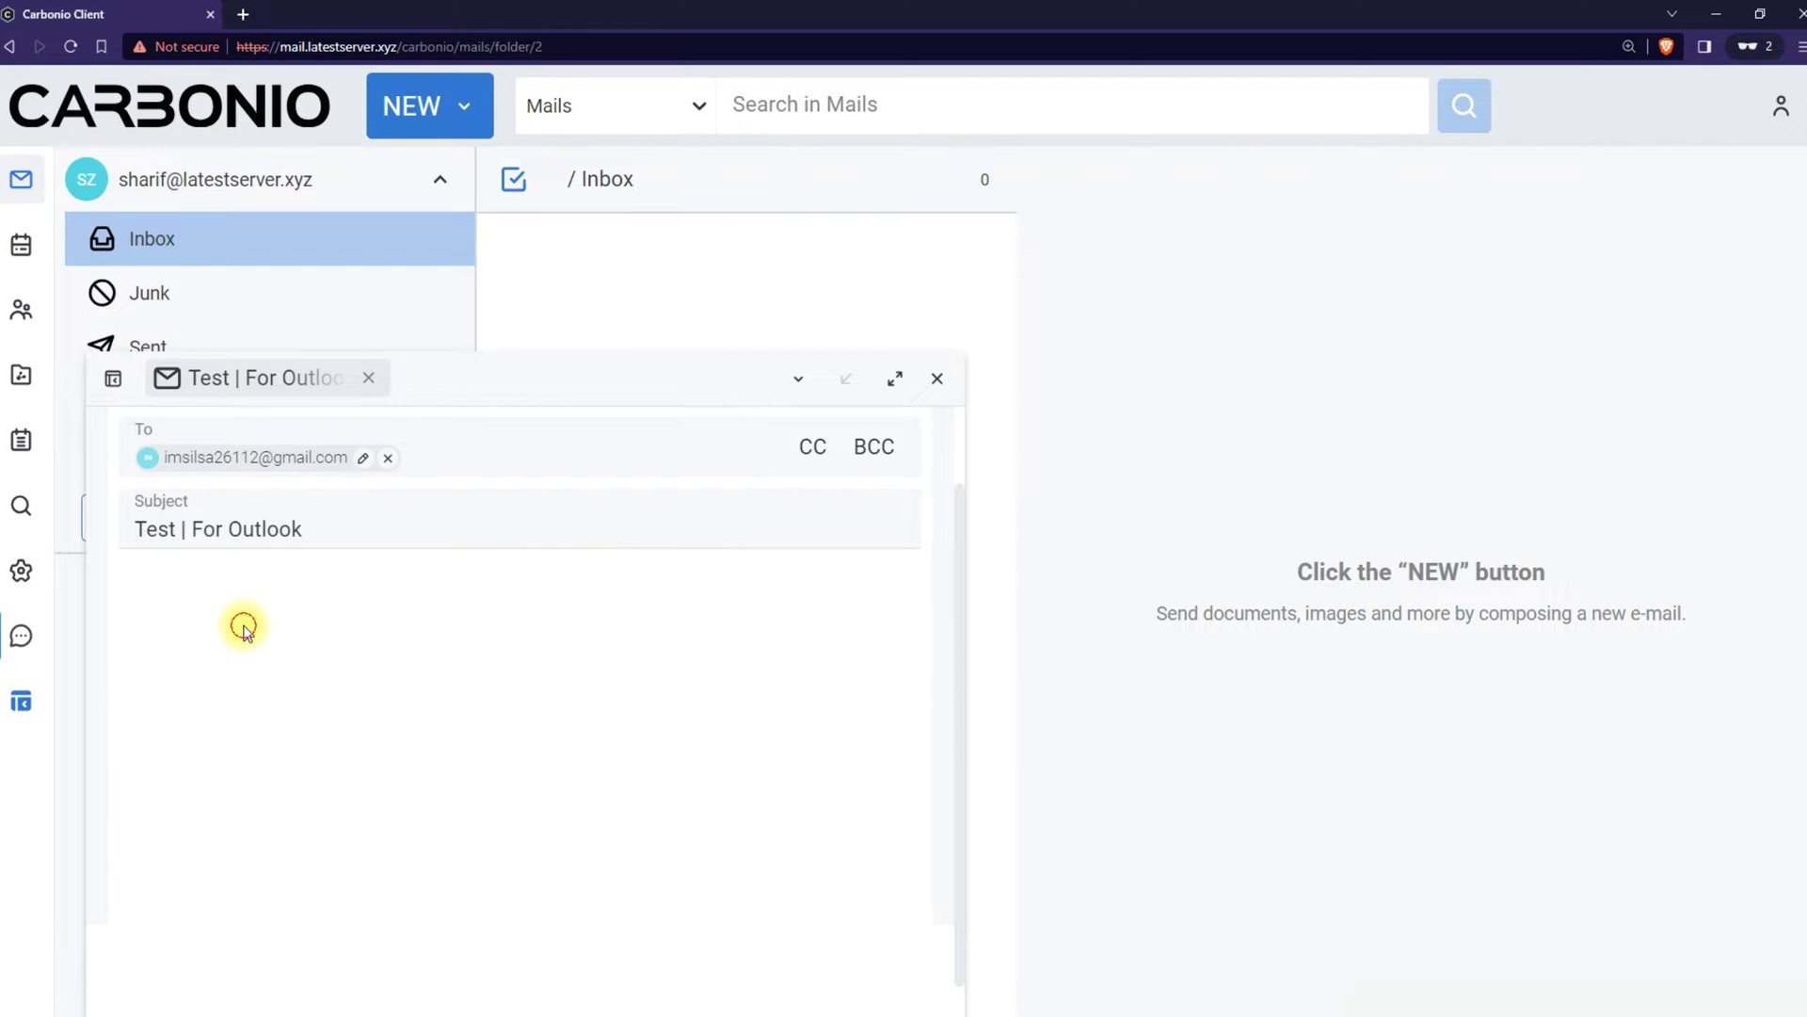
click(380, 787)
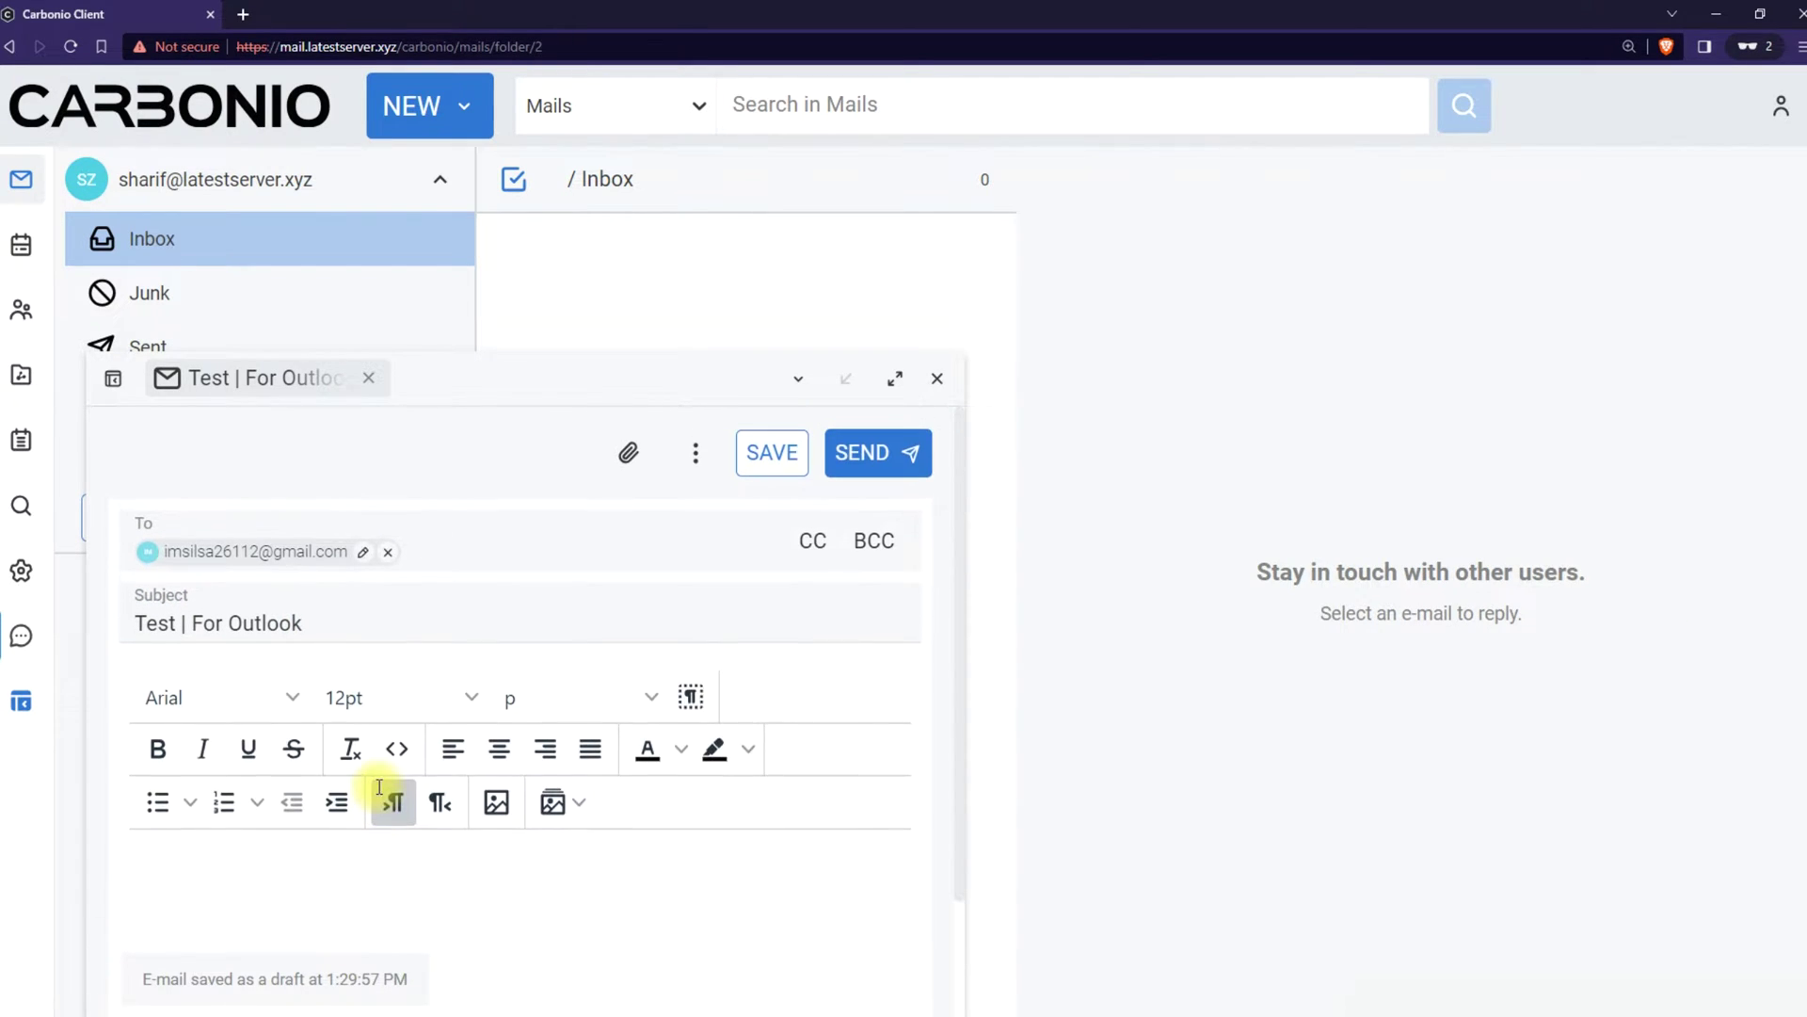
key(Return)
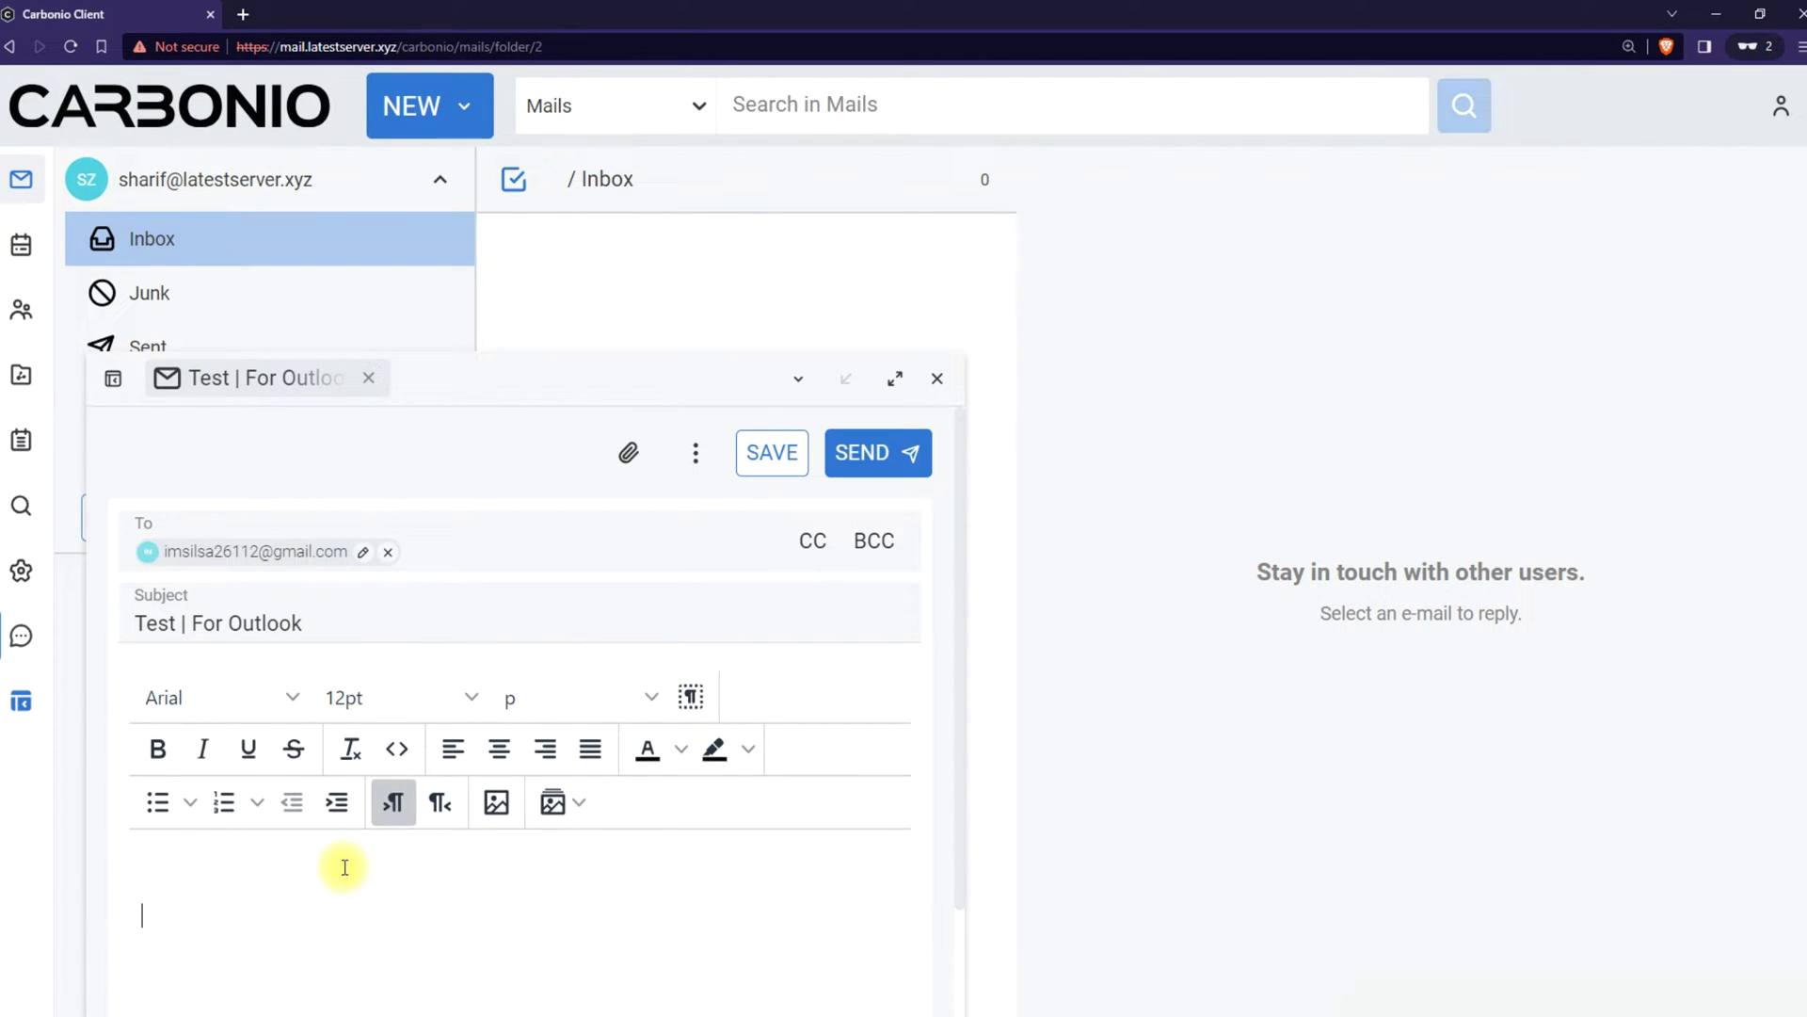
text(Test)
click(904, 456)
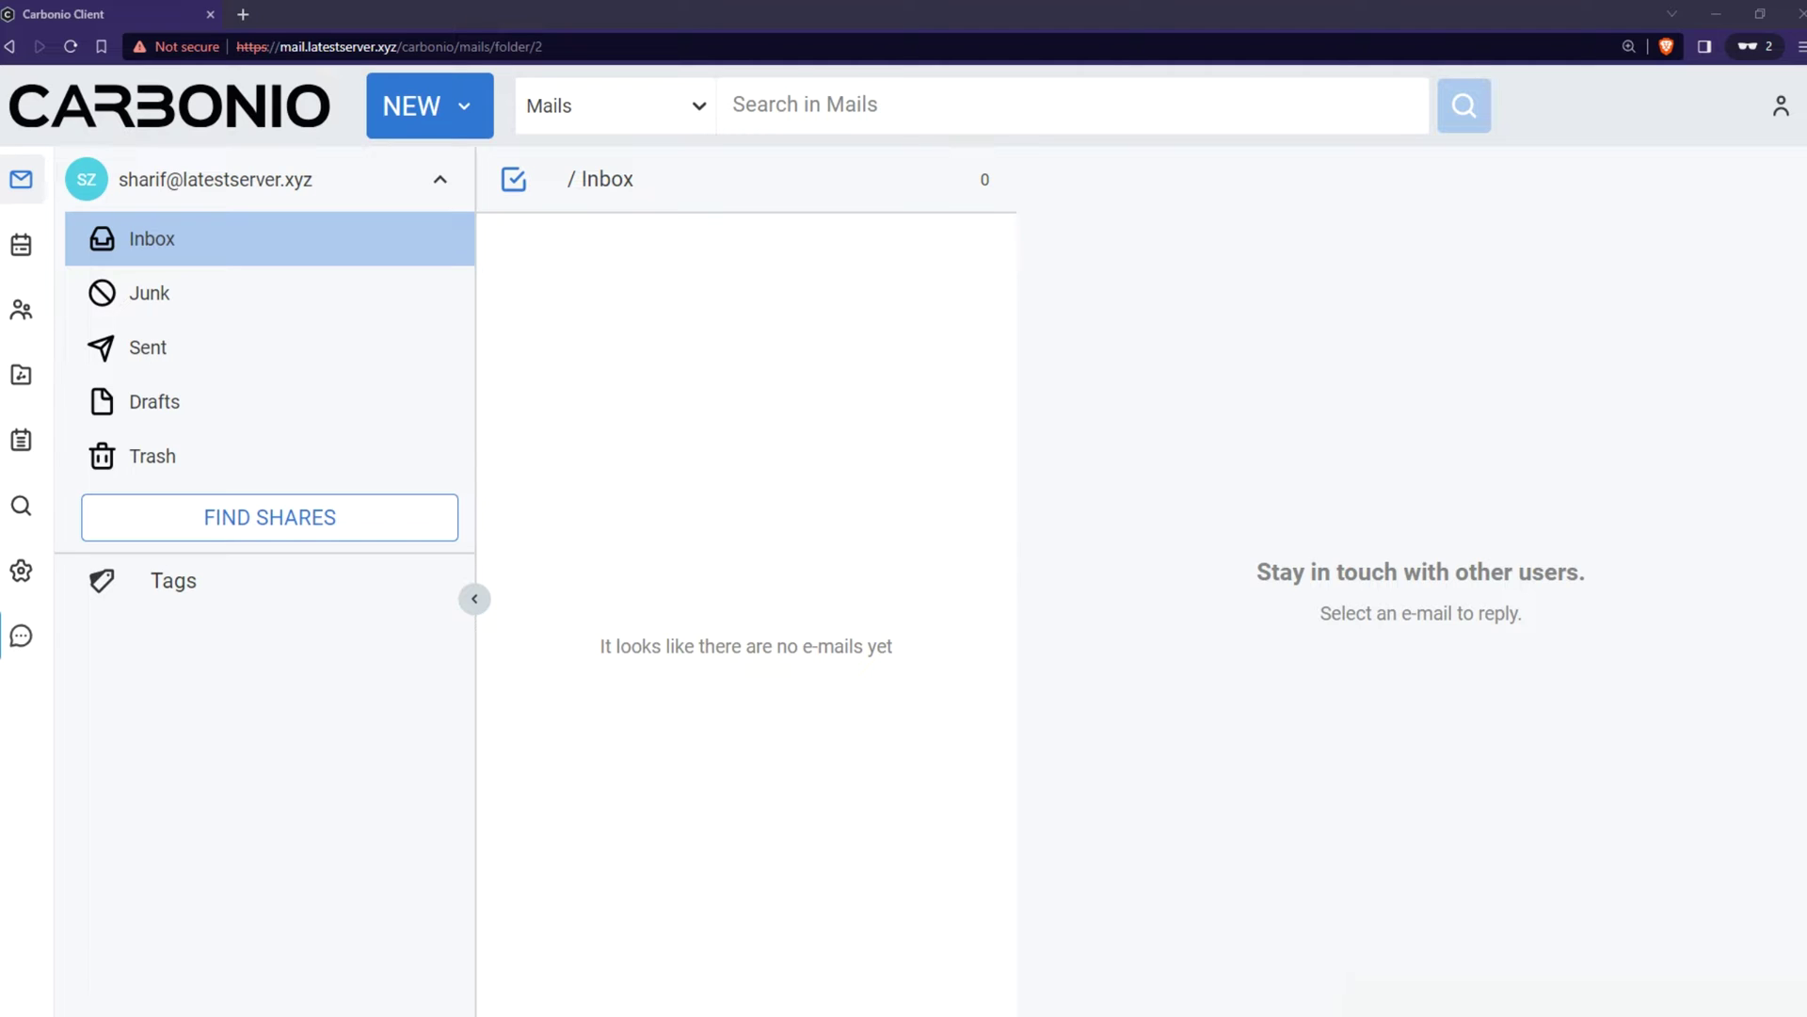
Reload webmail, open the 'Re: Test | For Outlook' reply, then minimize the browser
click(71, 46)
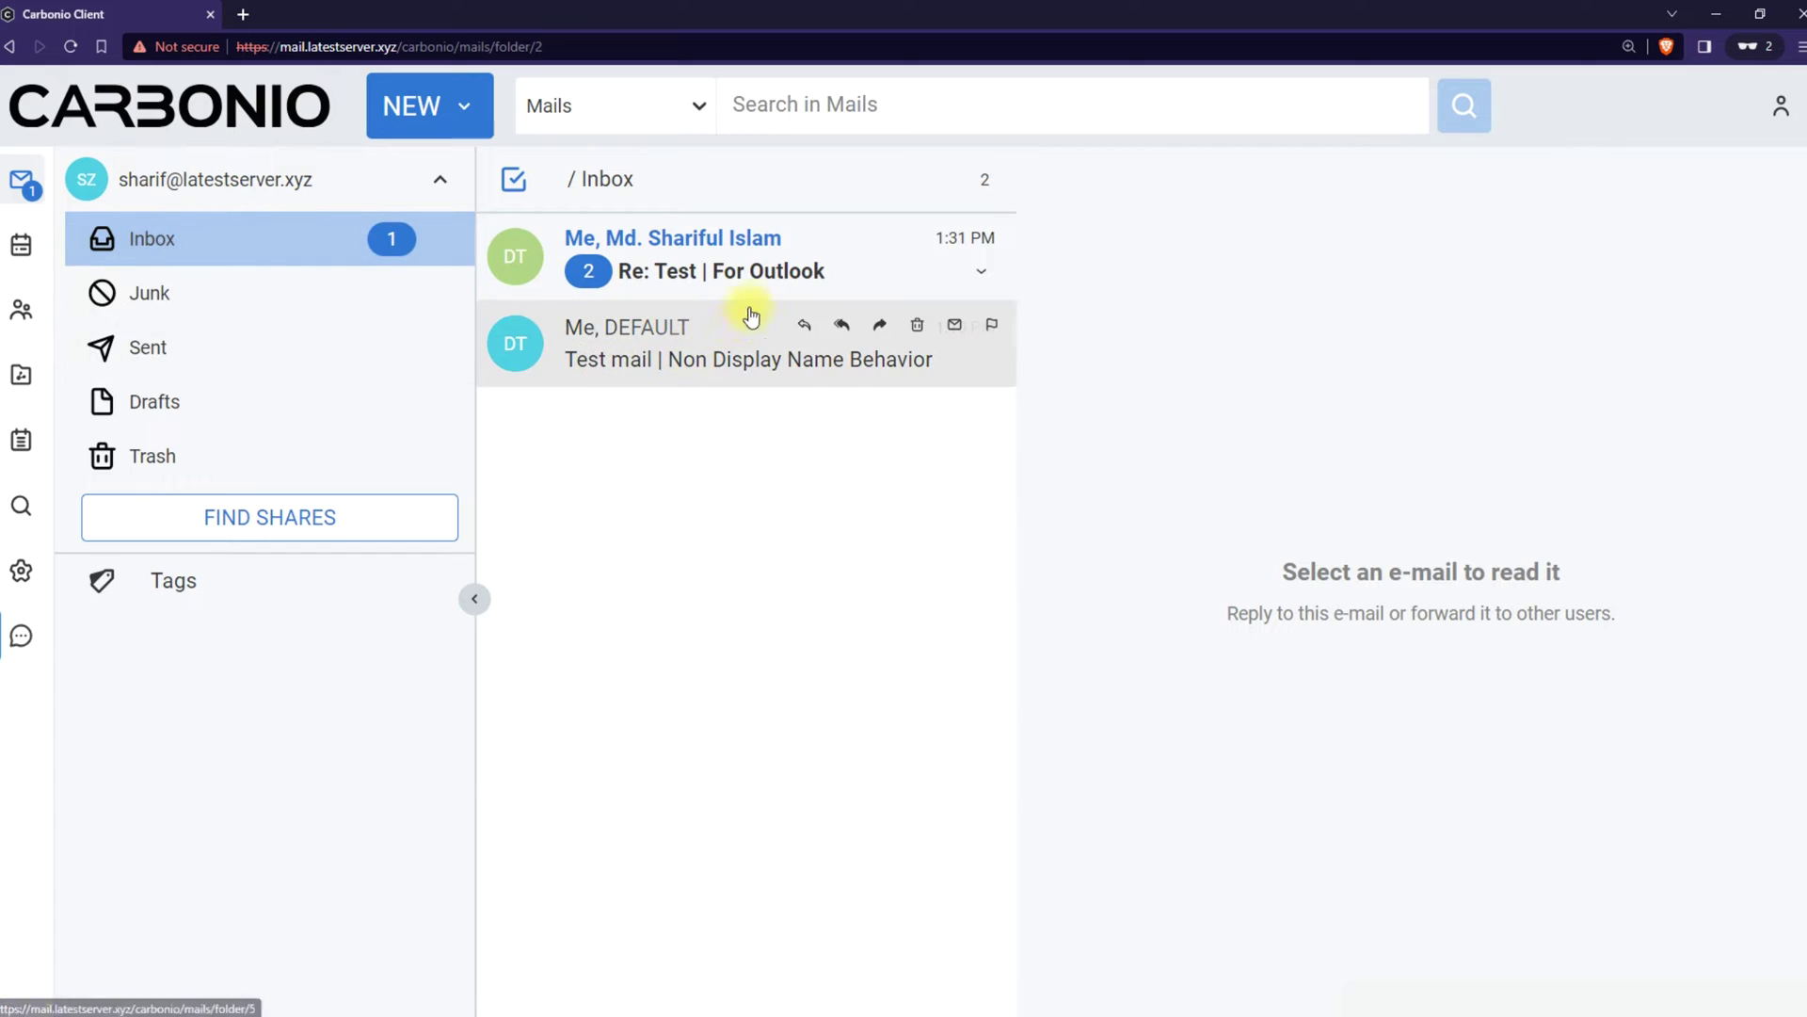
click(785, 268)
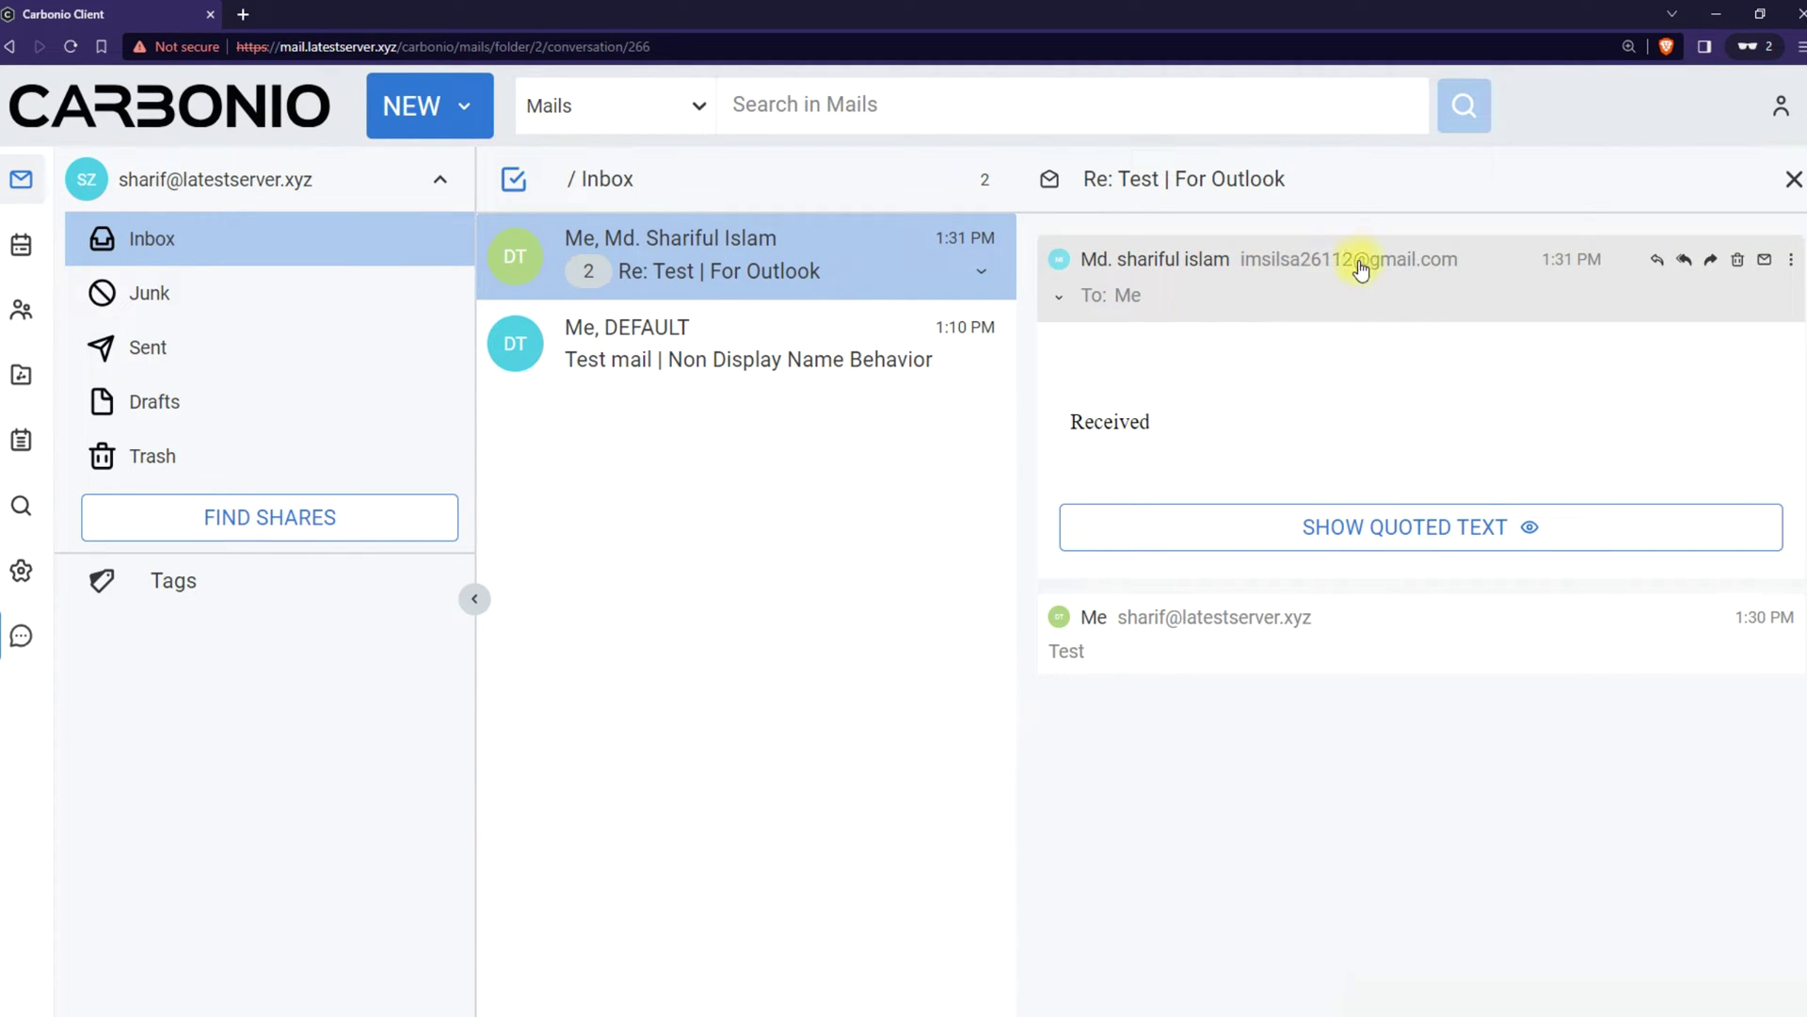
click(1711, 14)
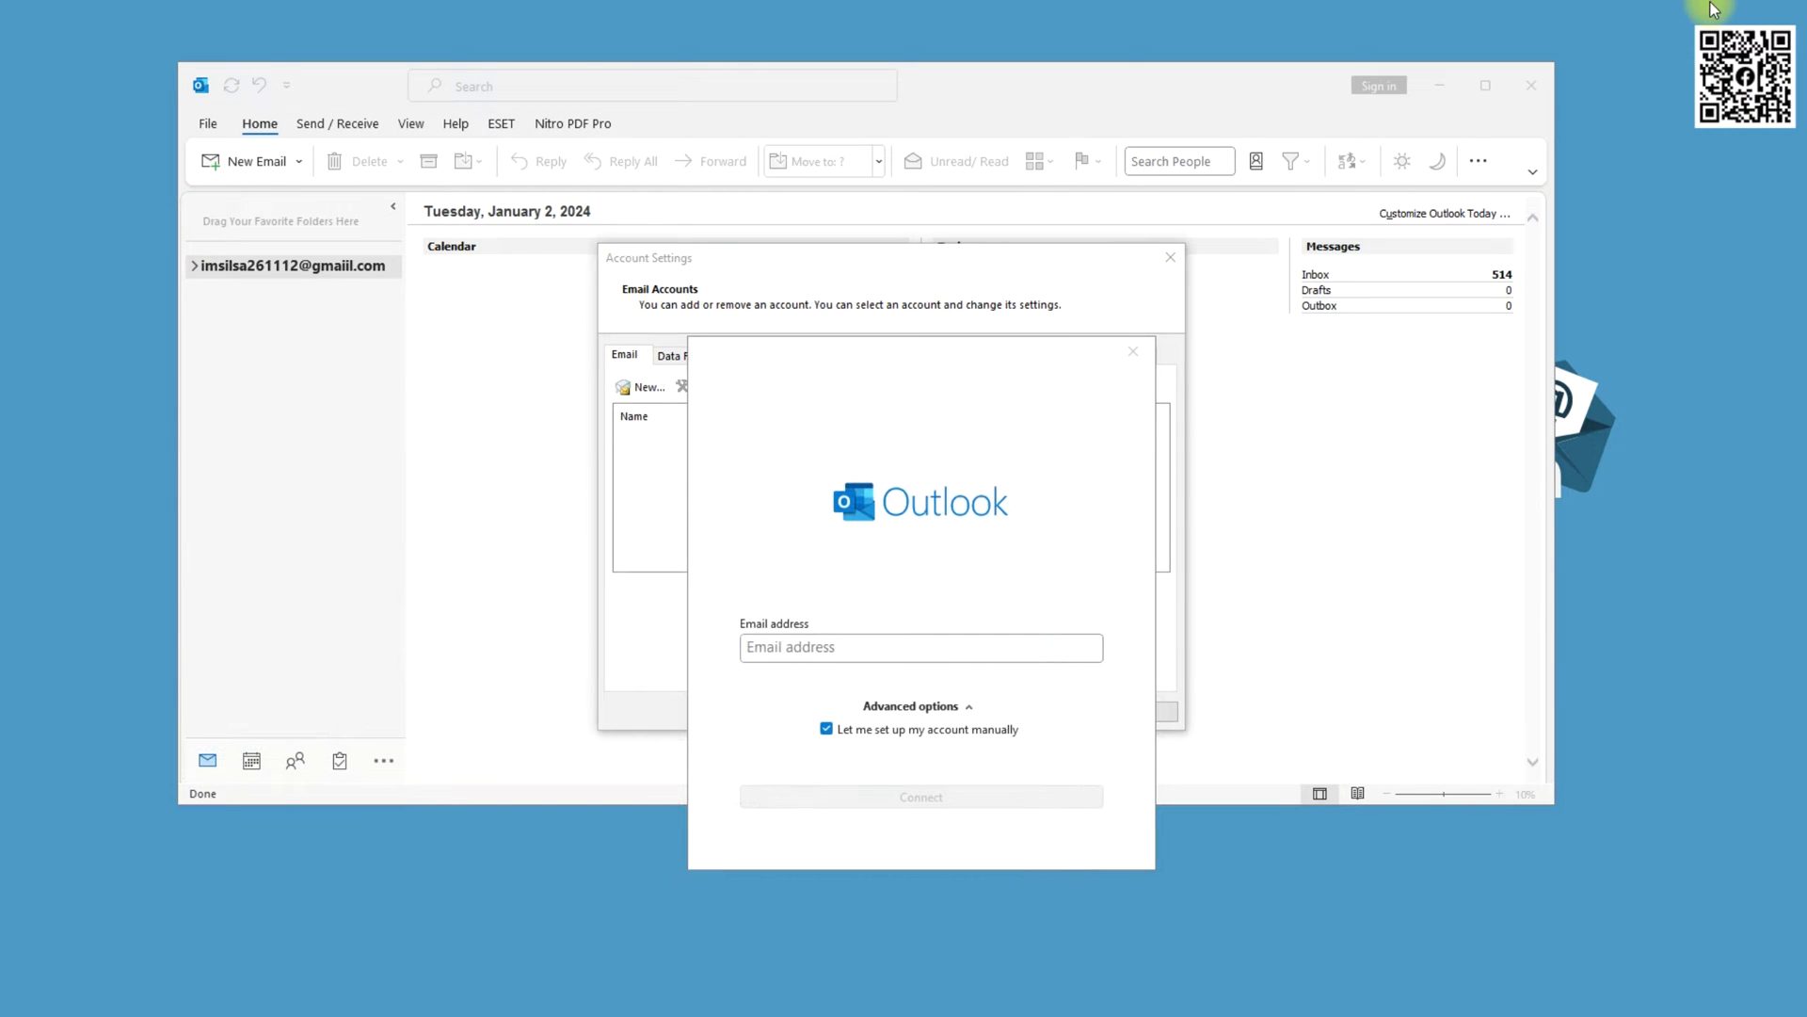
Enter the new account's e-mail address and connect with manual setup
click(878, 648)
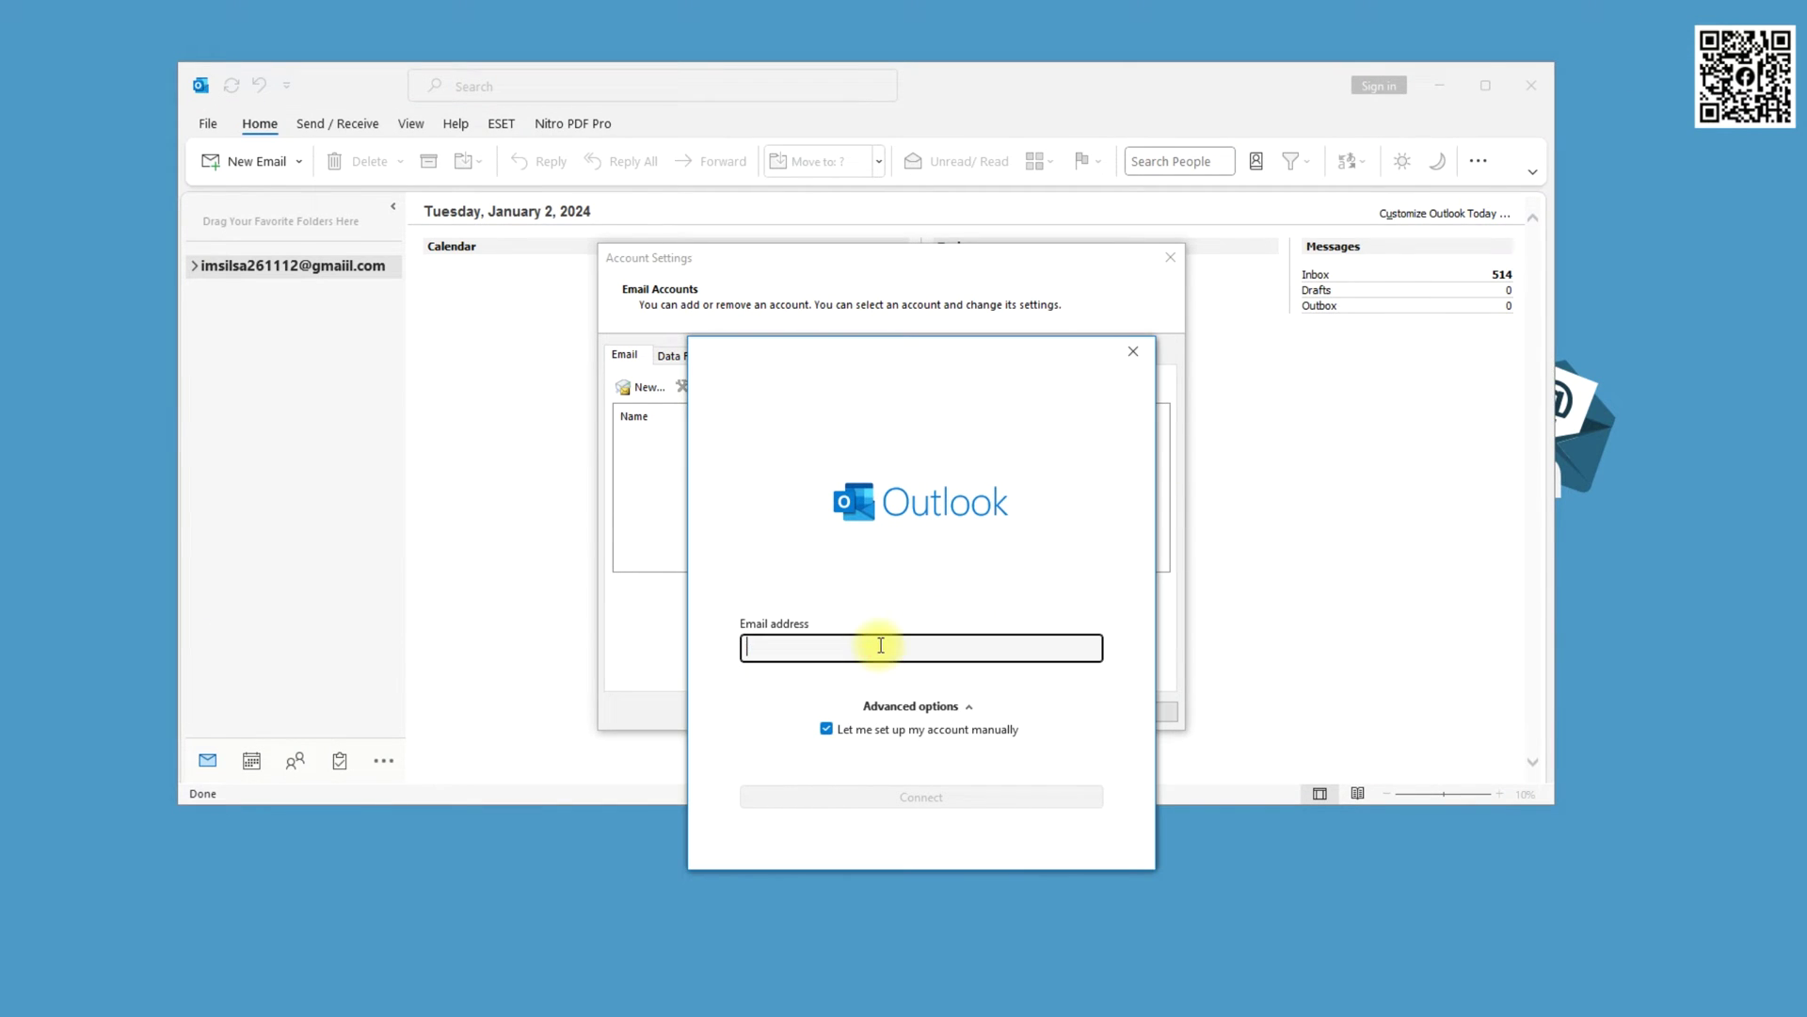
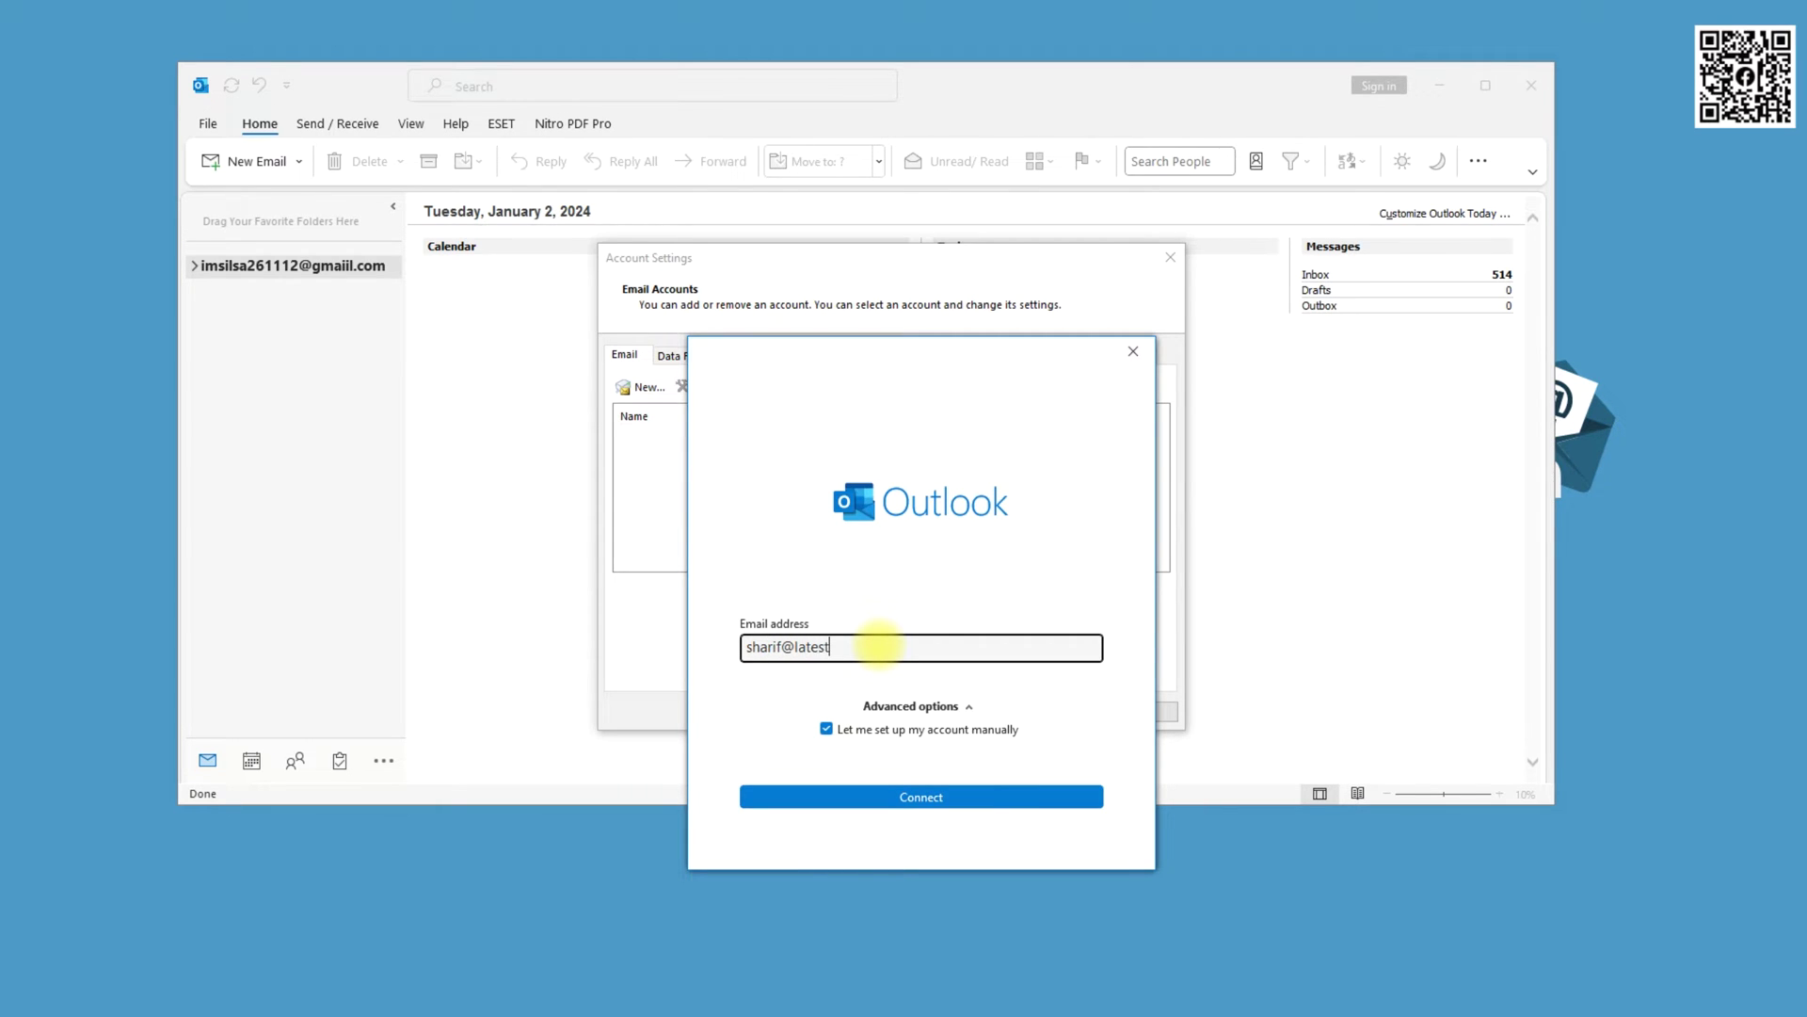
click(945, 792)
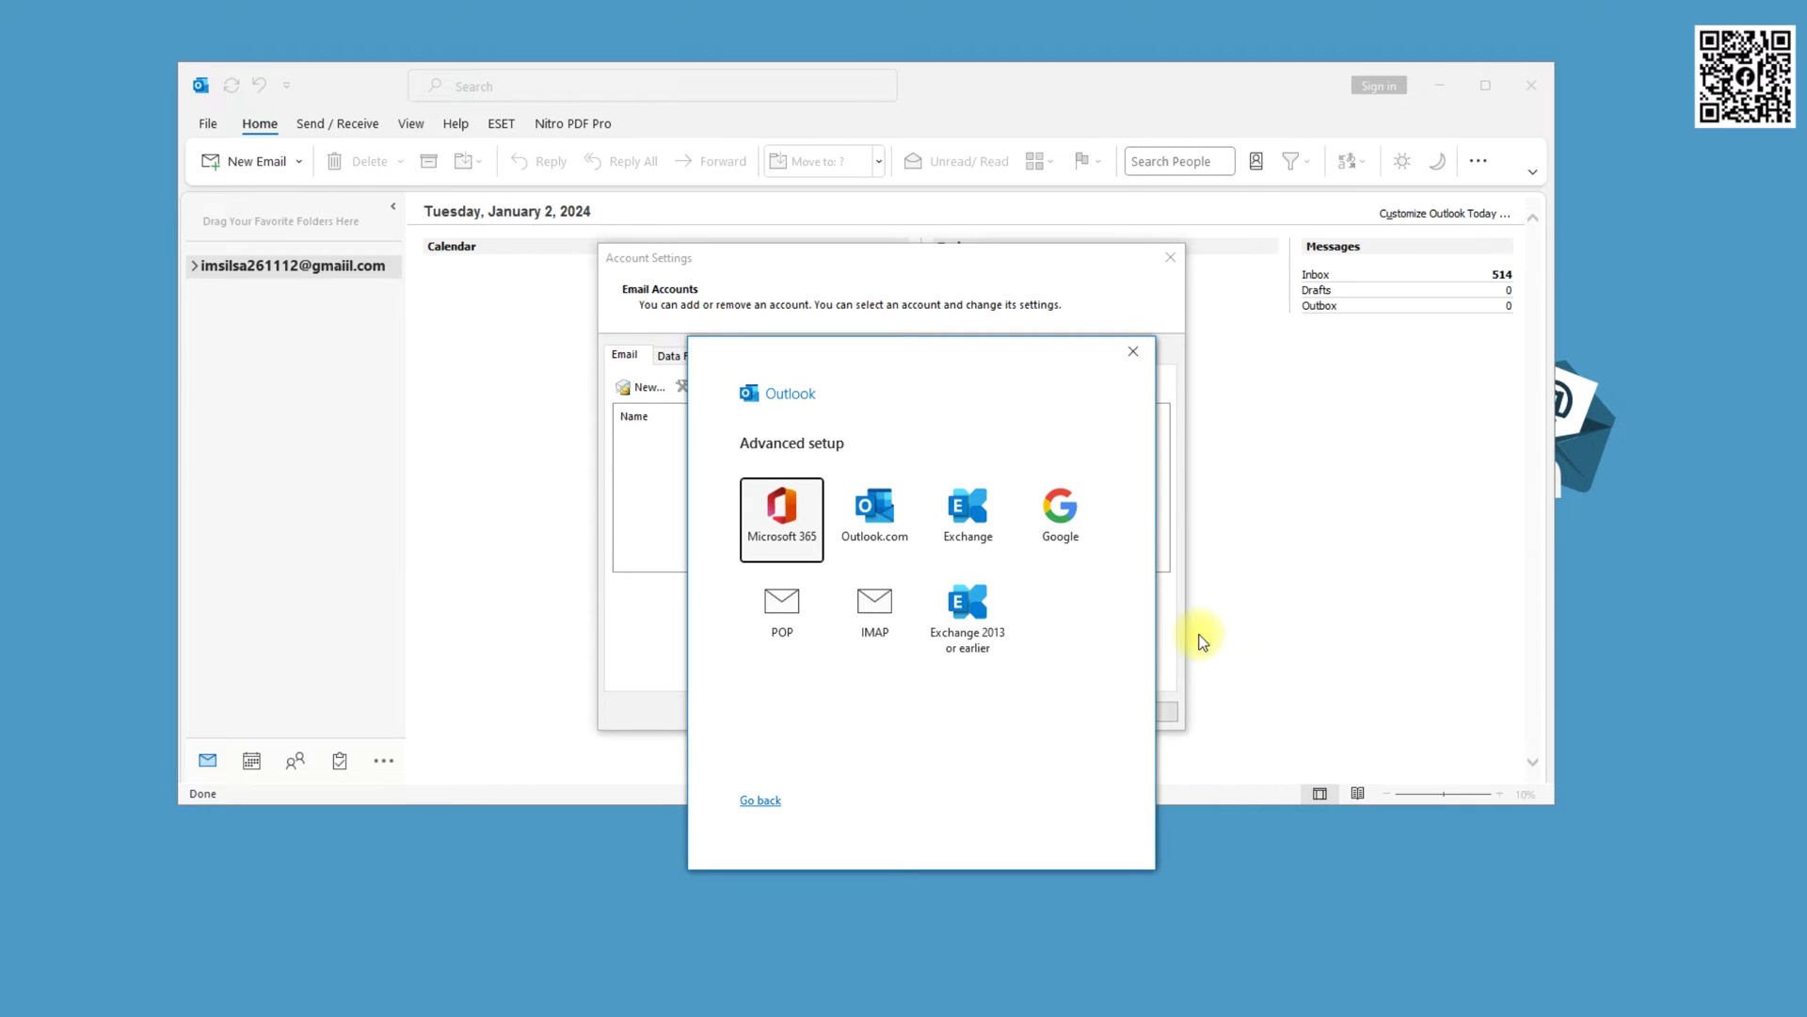
Choose POP as the account type in Advanced setup
click(791, 607)
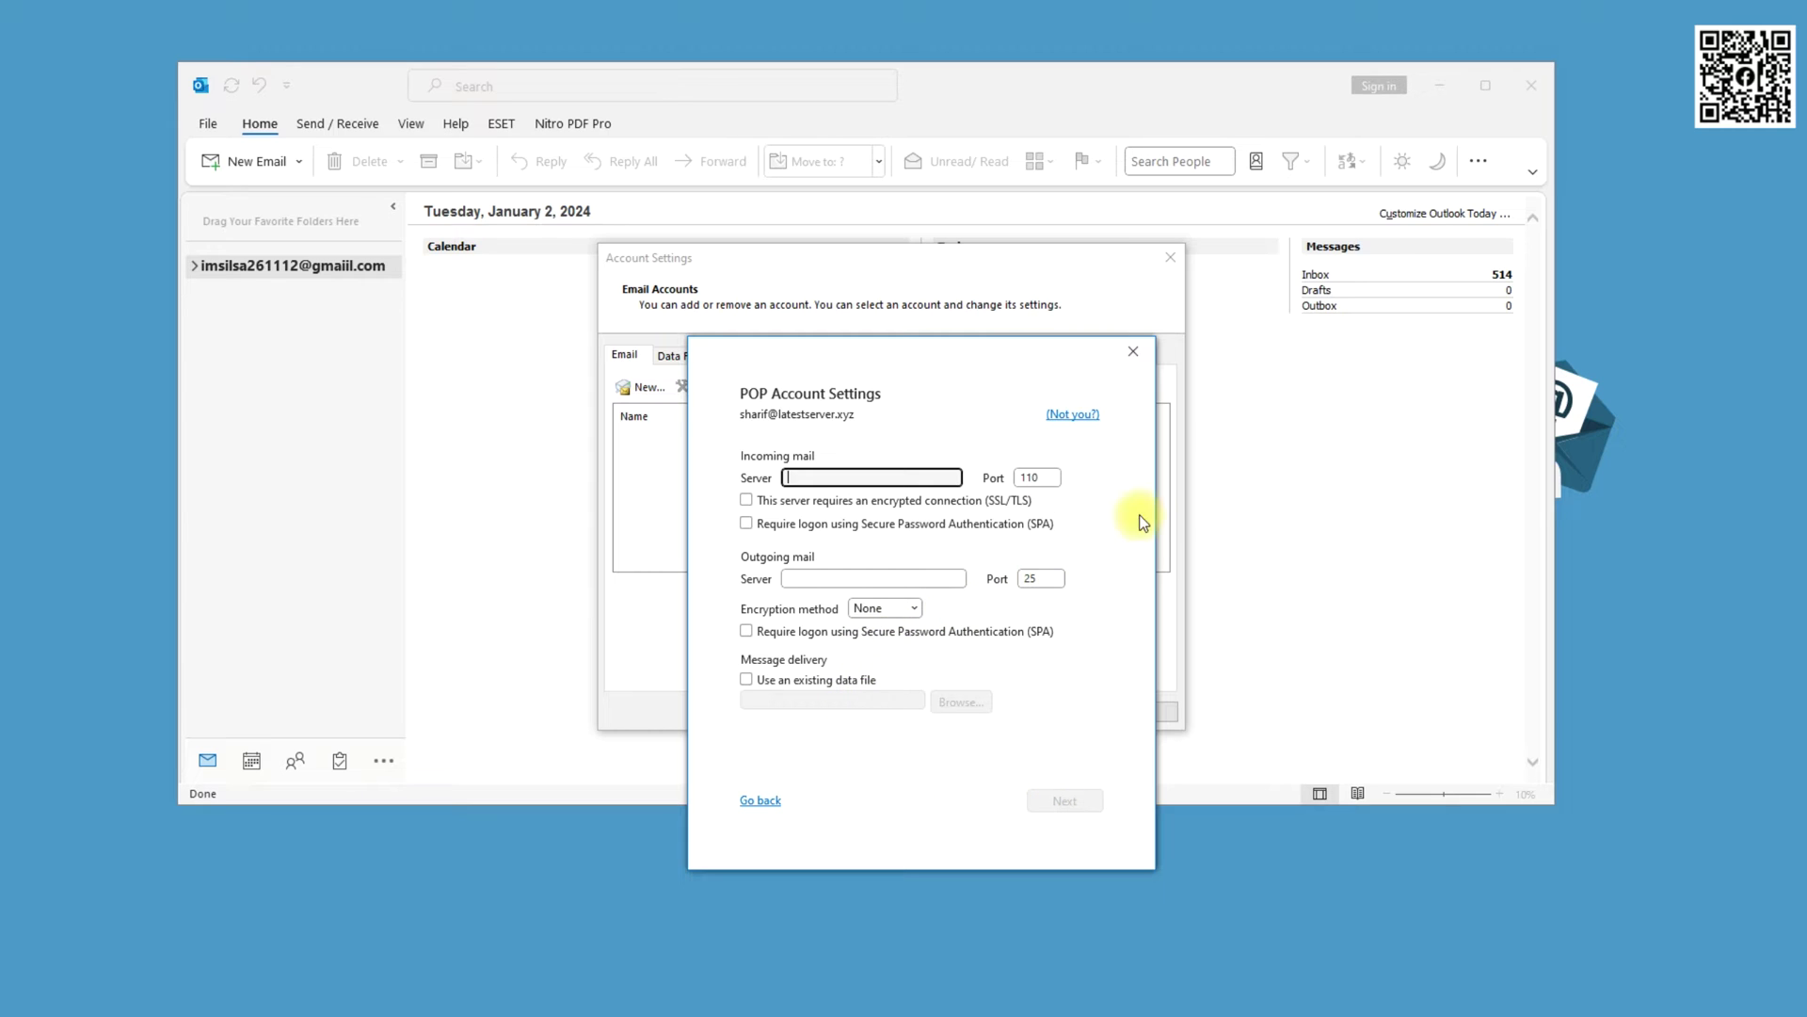
Close the new-style setup dialogs and open the Email Accounts list in Control Panel's Mail settings
click(1134, 353)
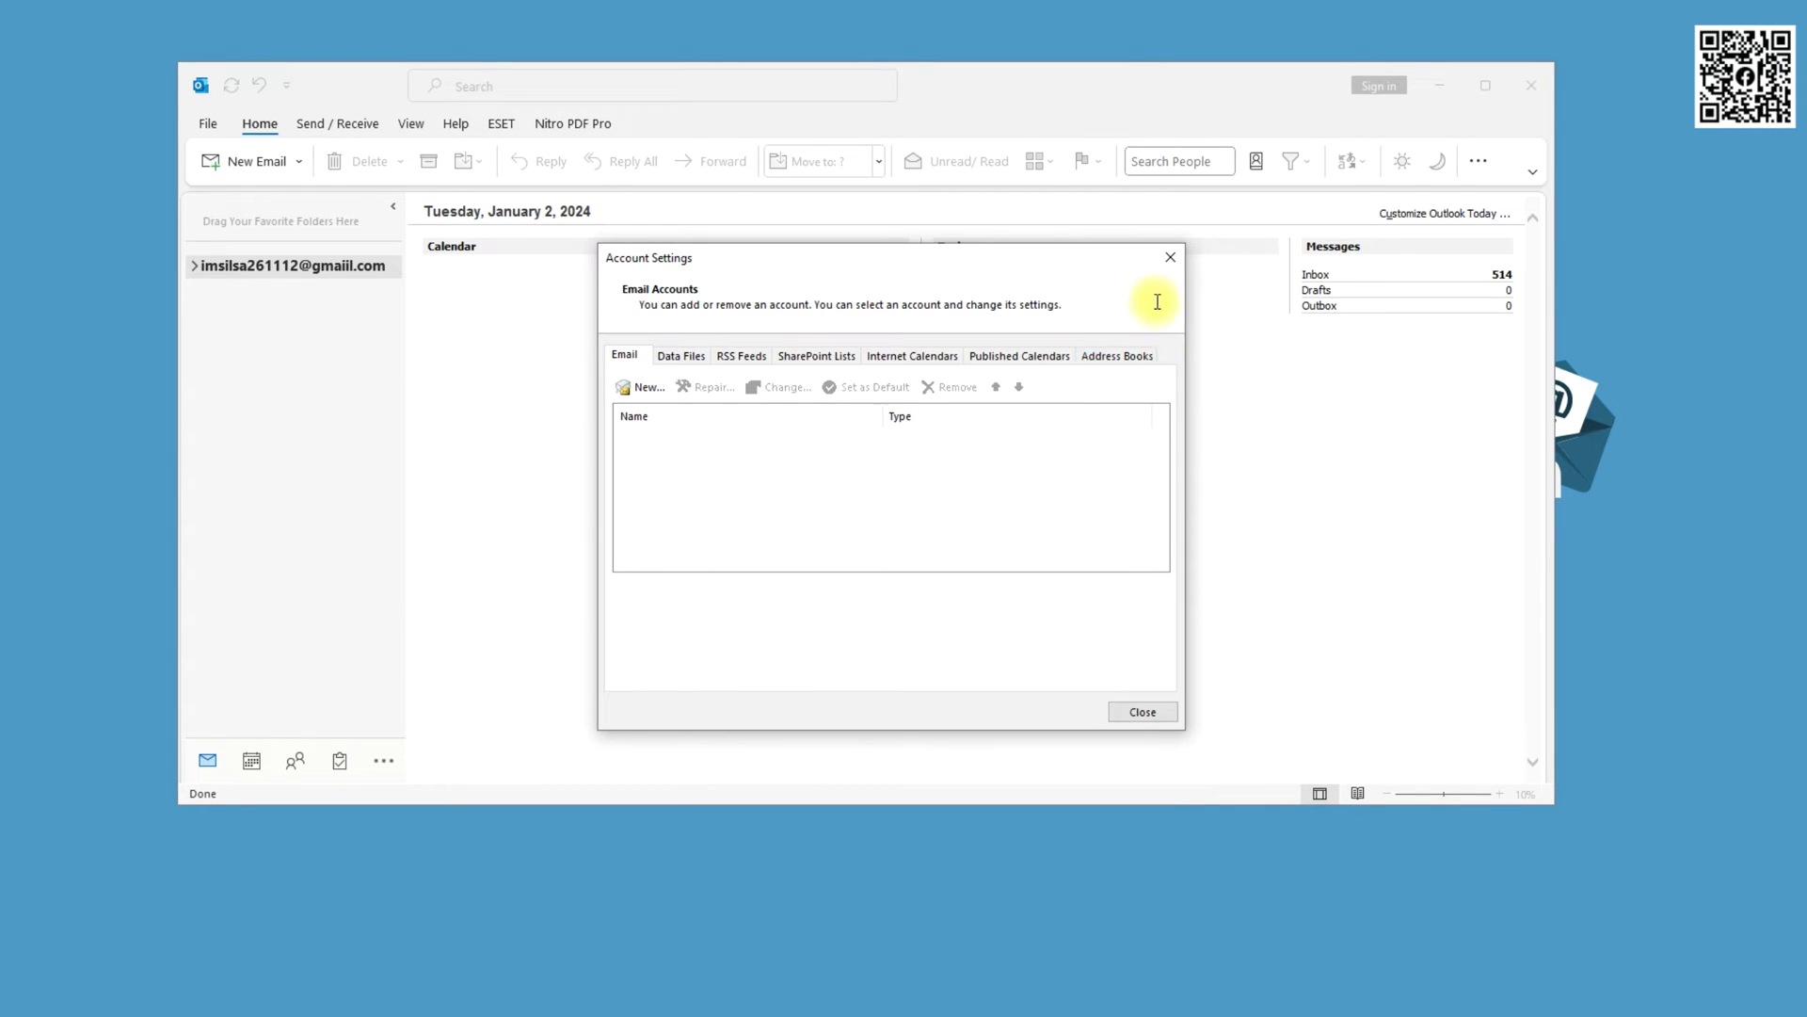
click(1169, 259)
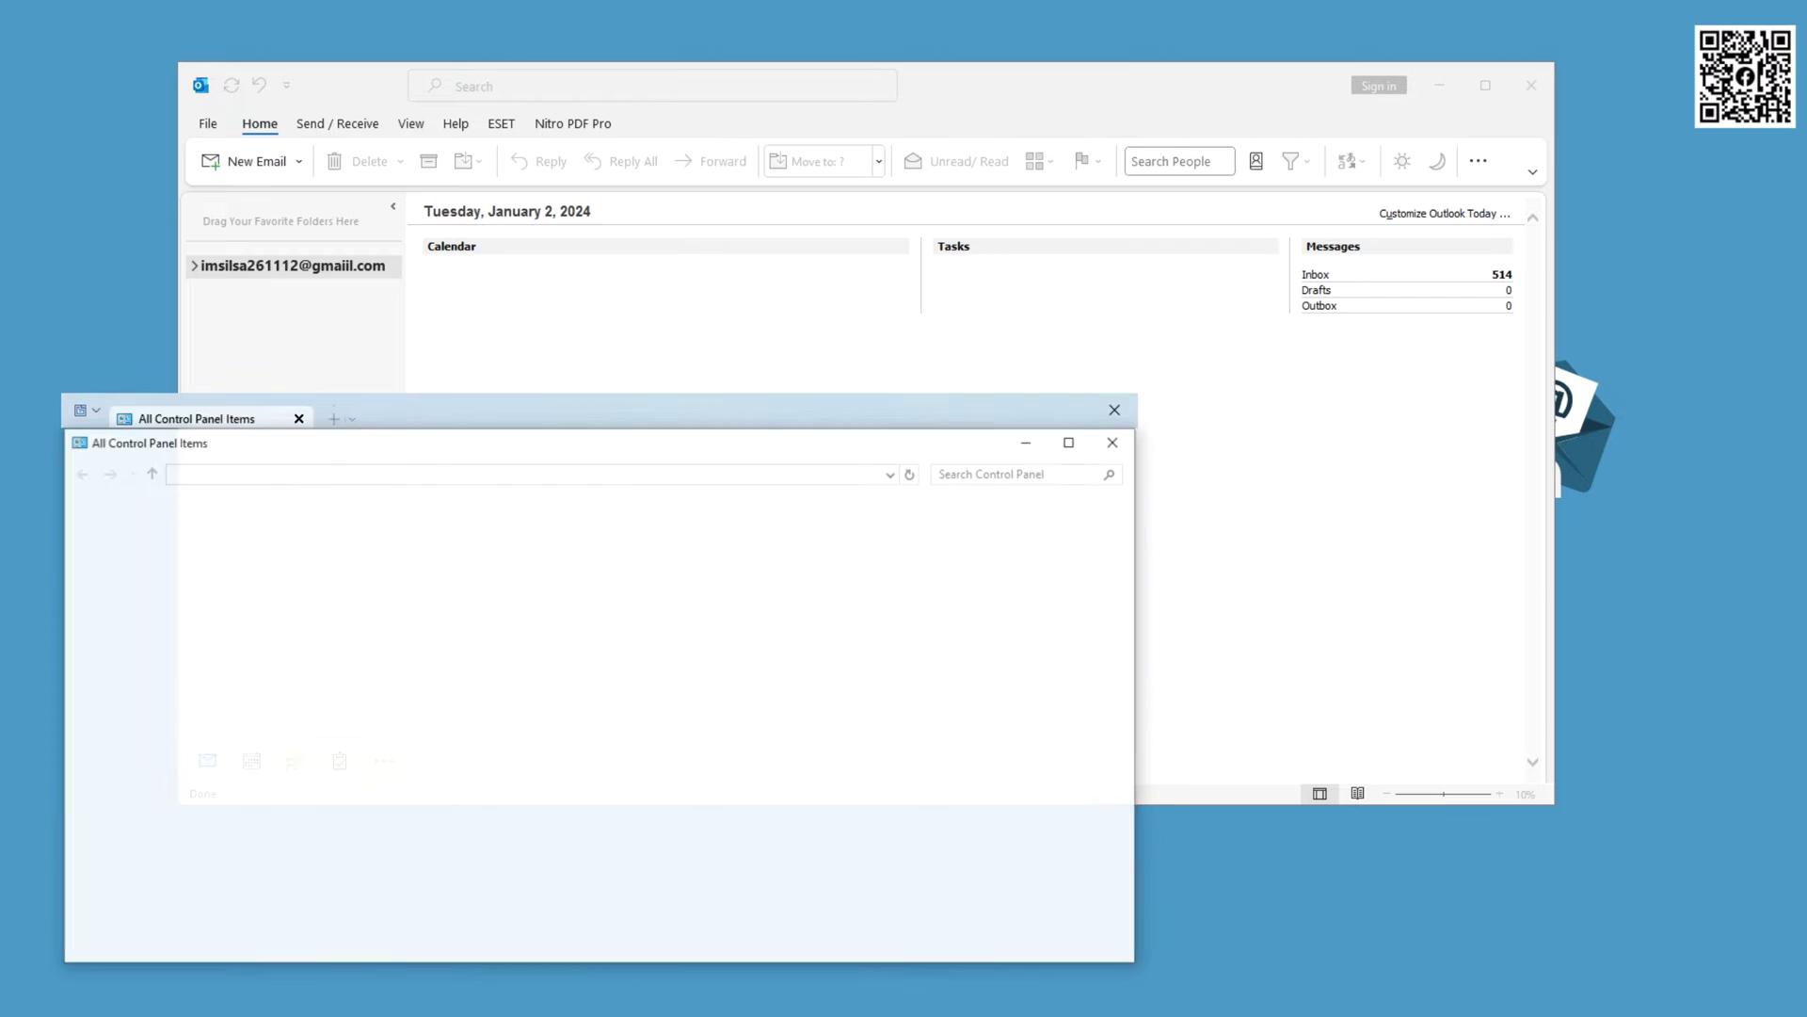
click(405, 841)
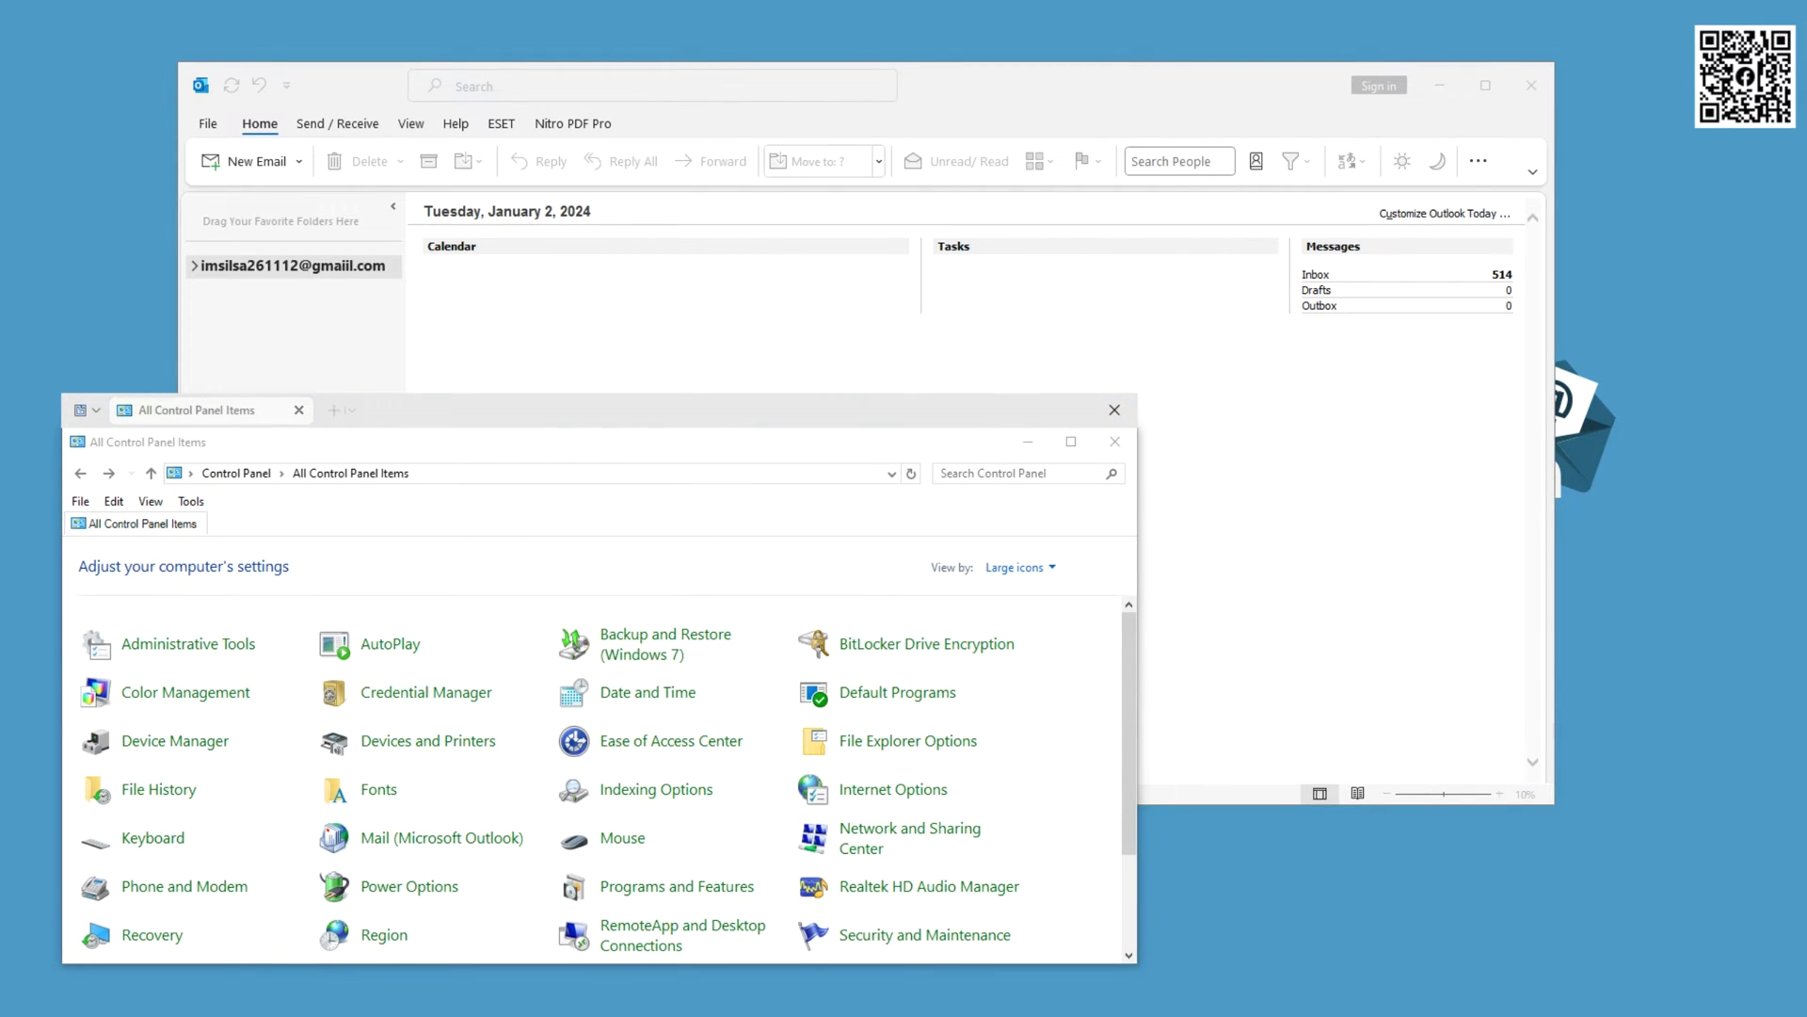
click(772, 217)
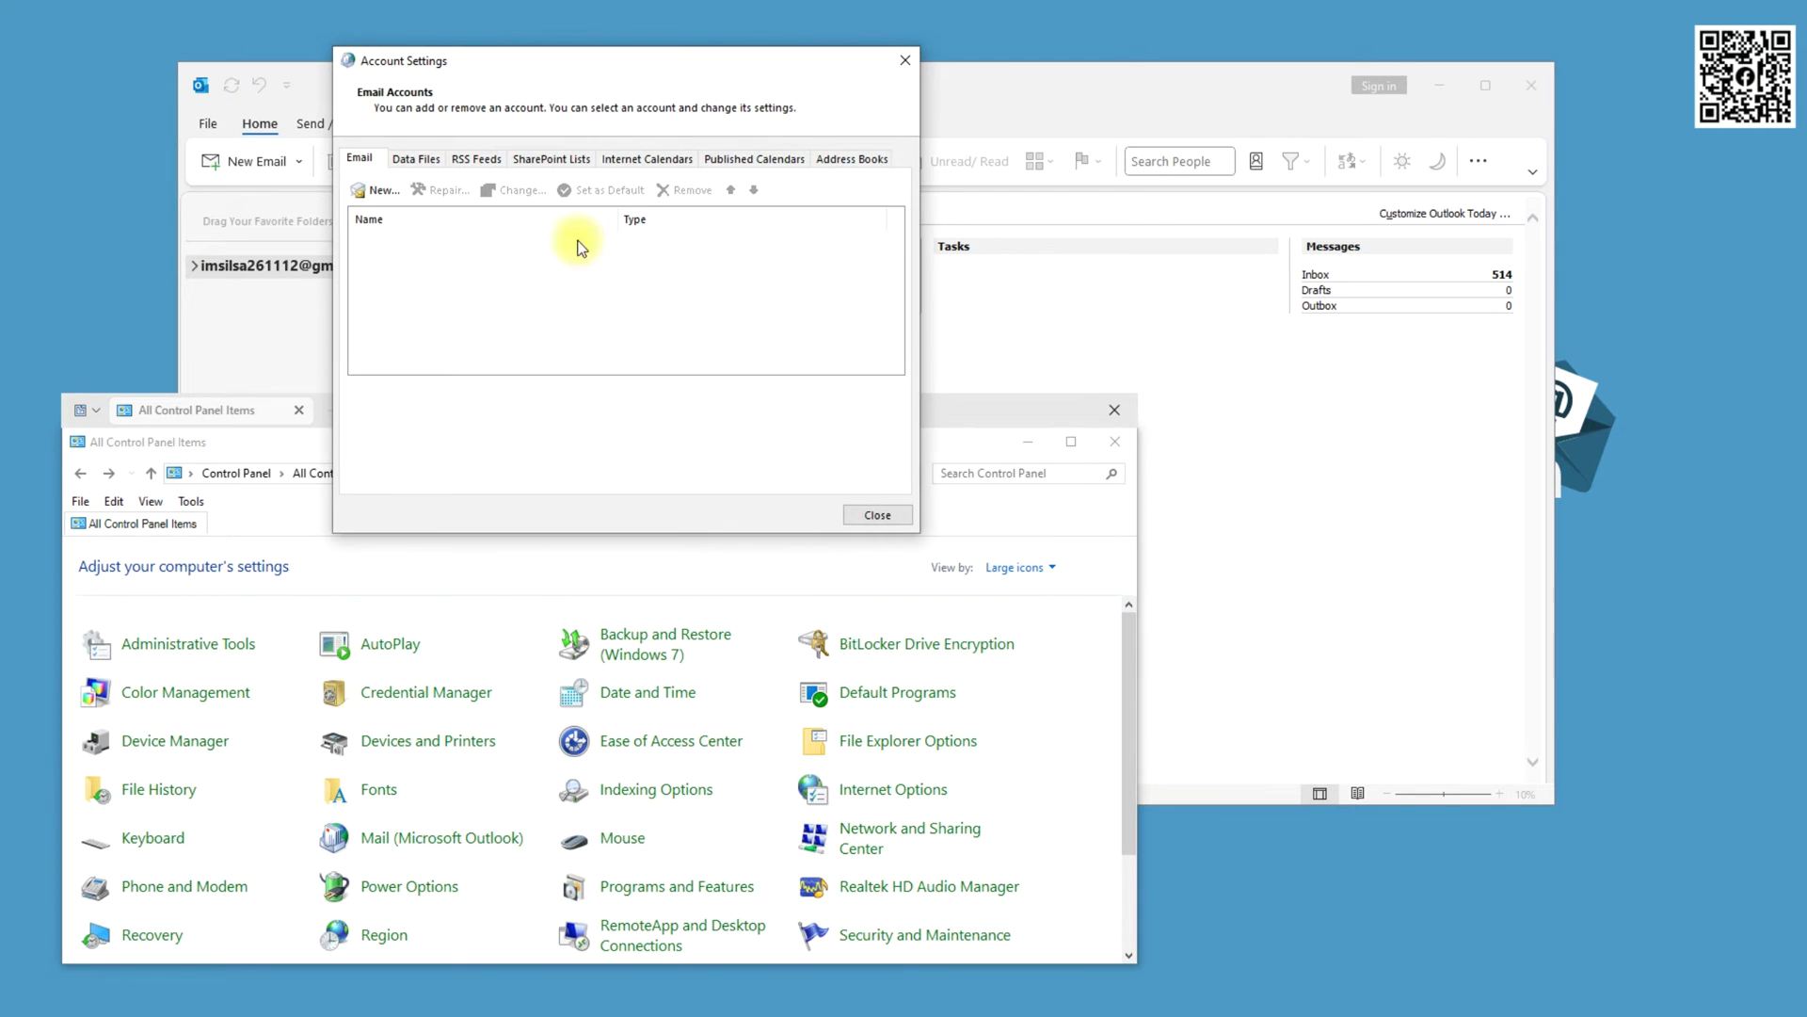
Add a new account with manual setup and choose POP or IMAP
click(383, 192)
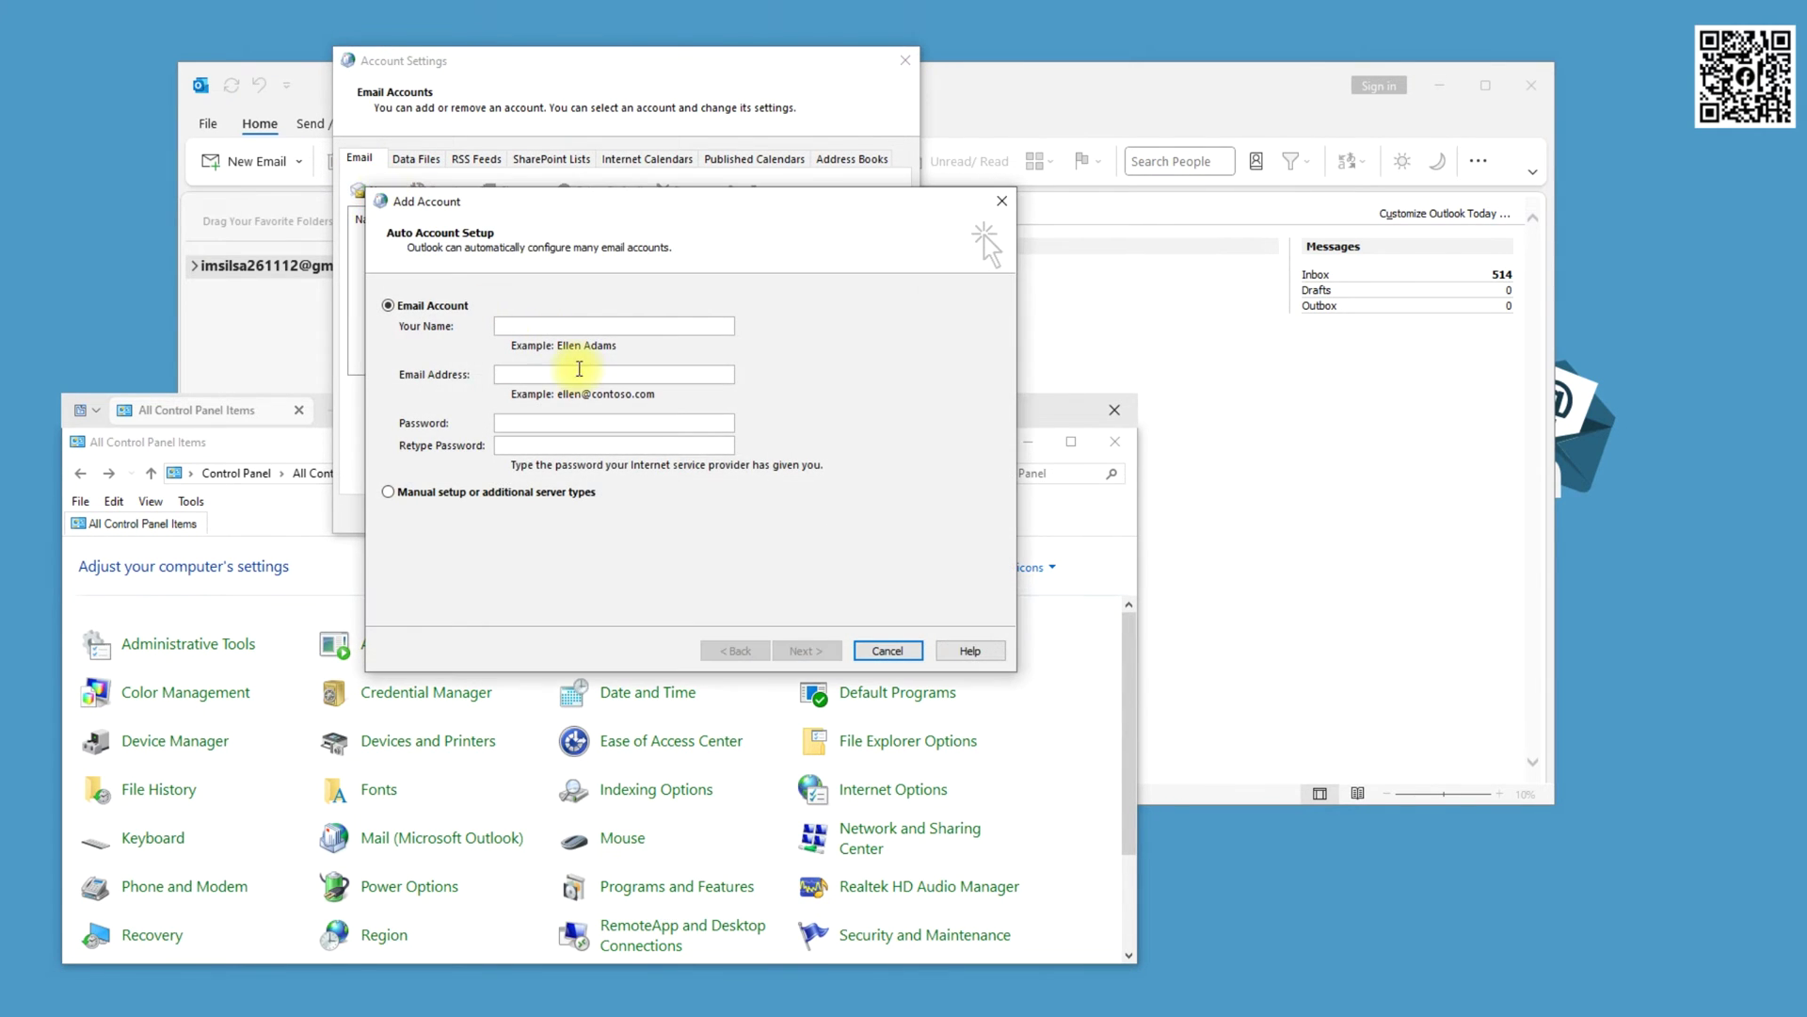
click(441, 495)
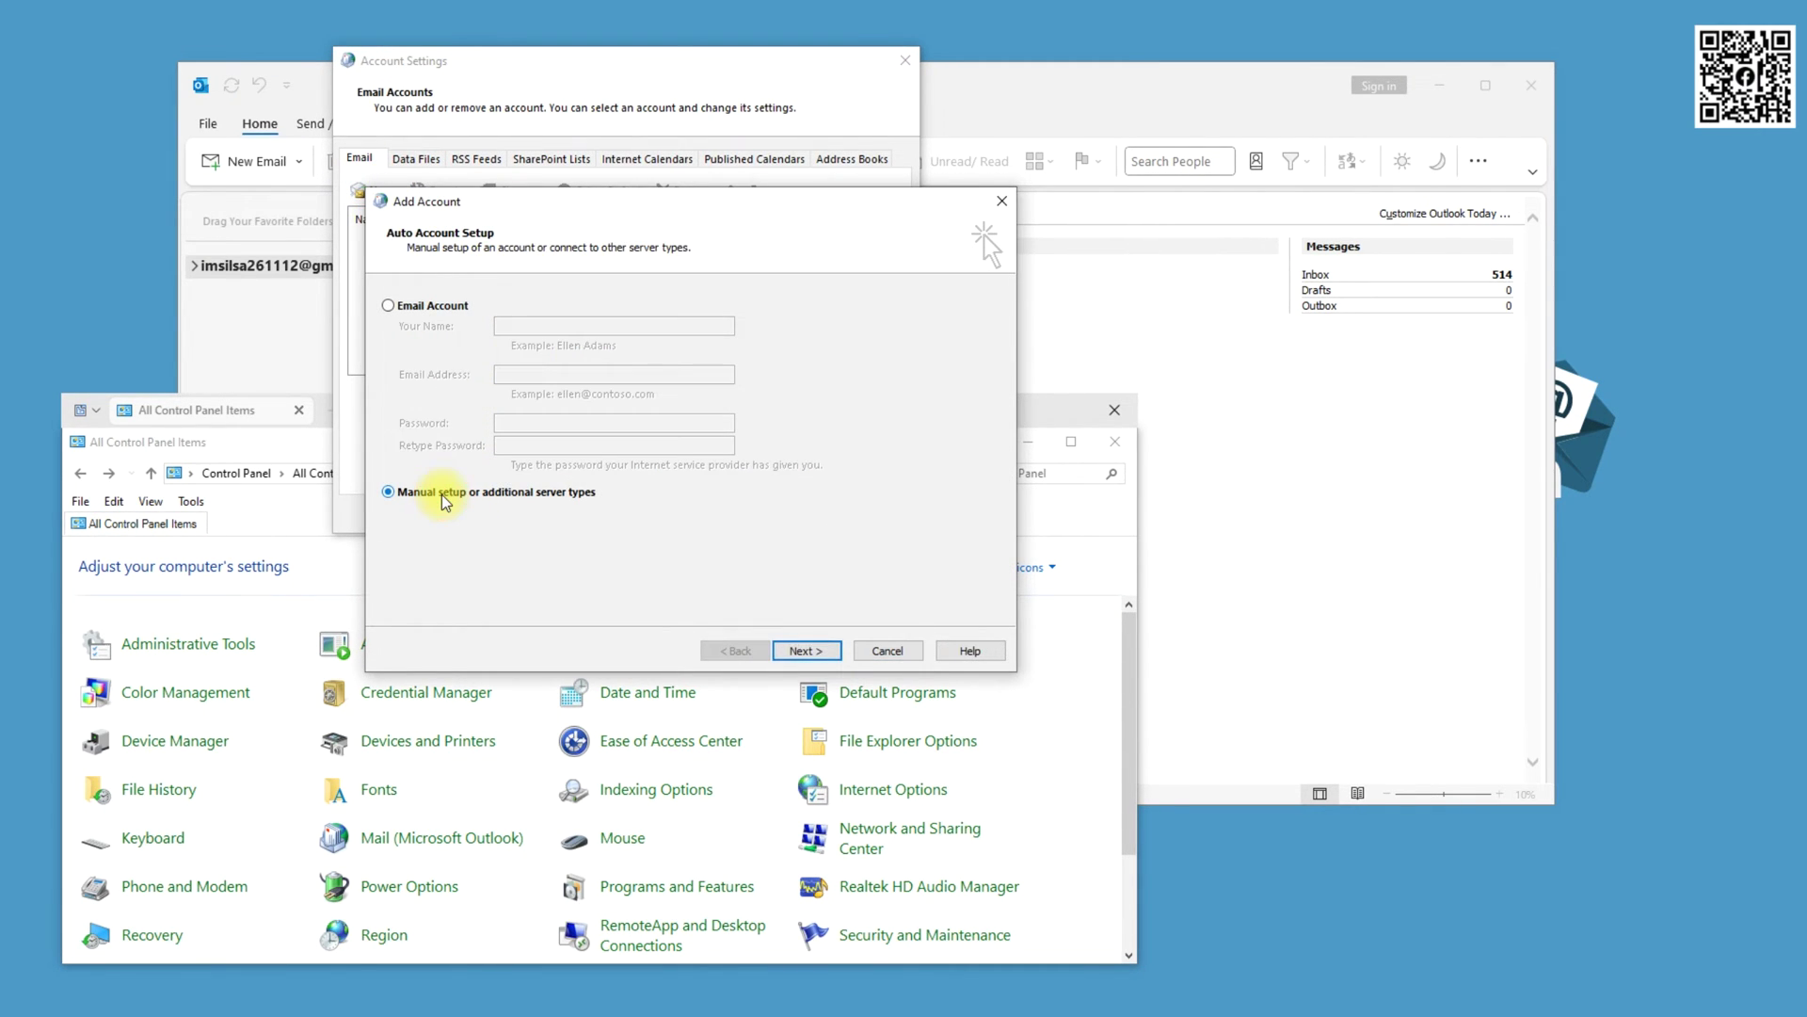
click(839, 653)
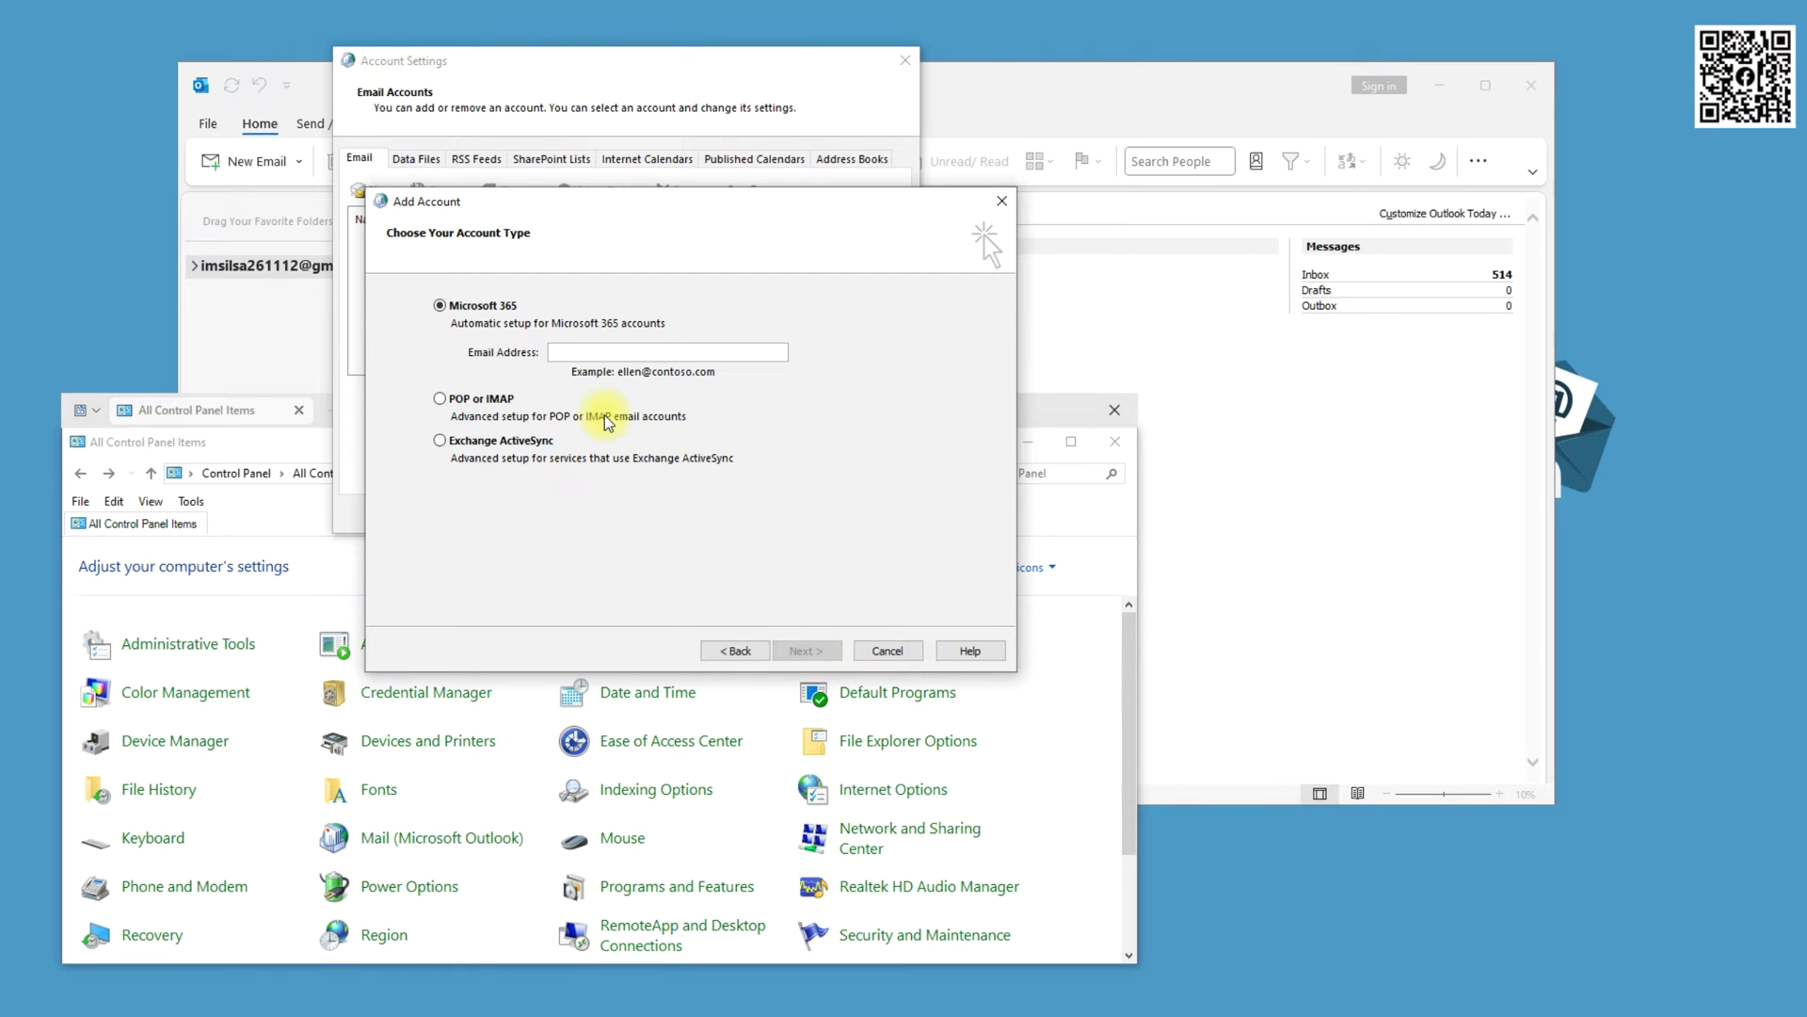
click(462, 399)
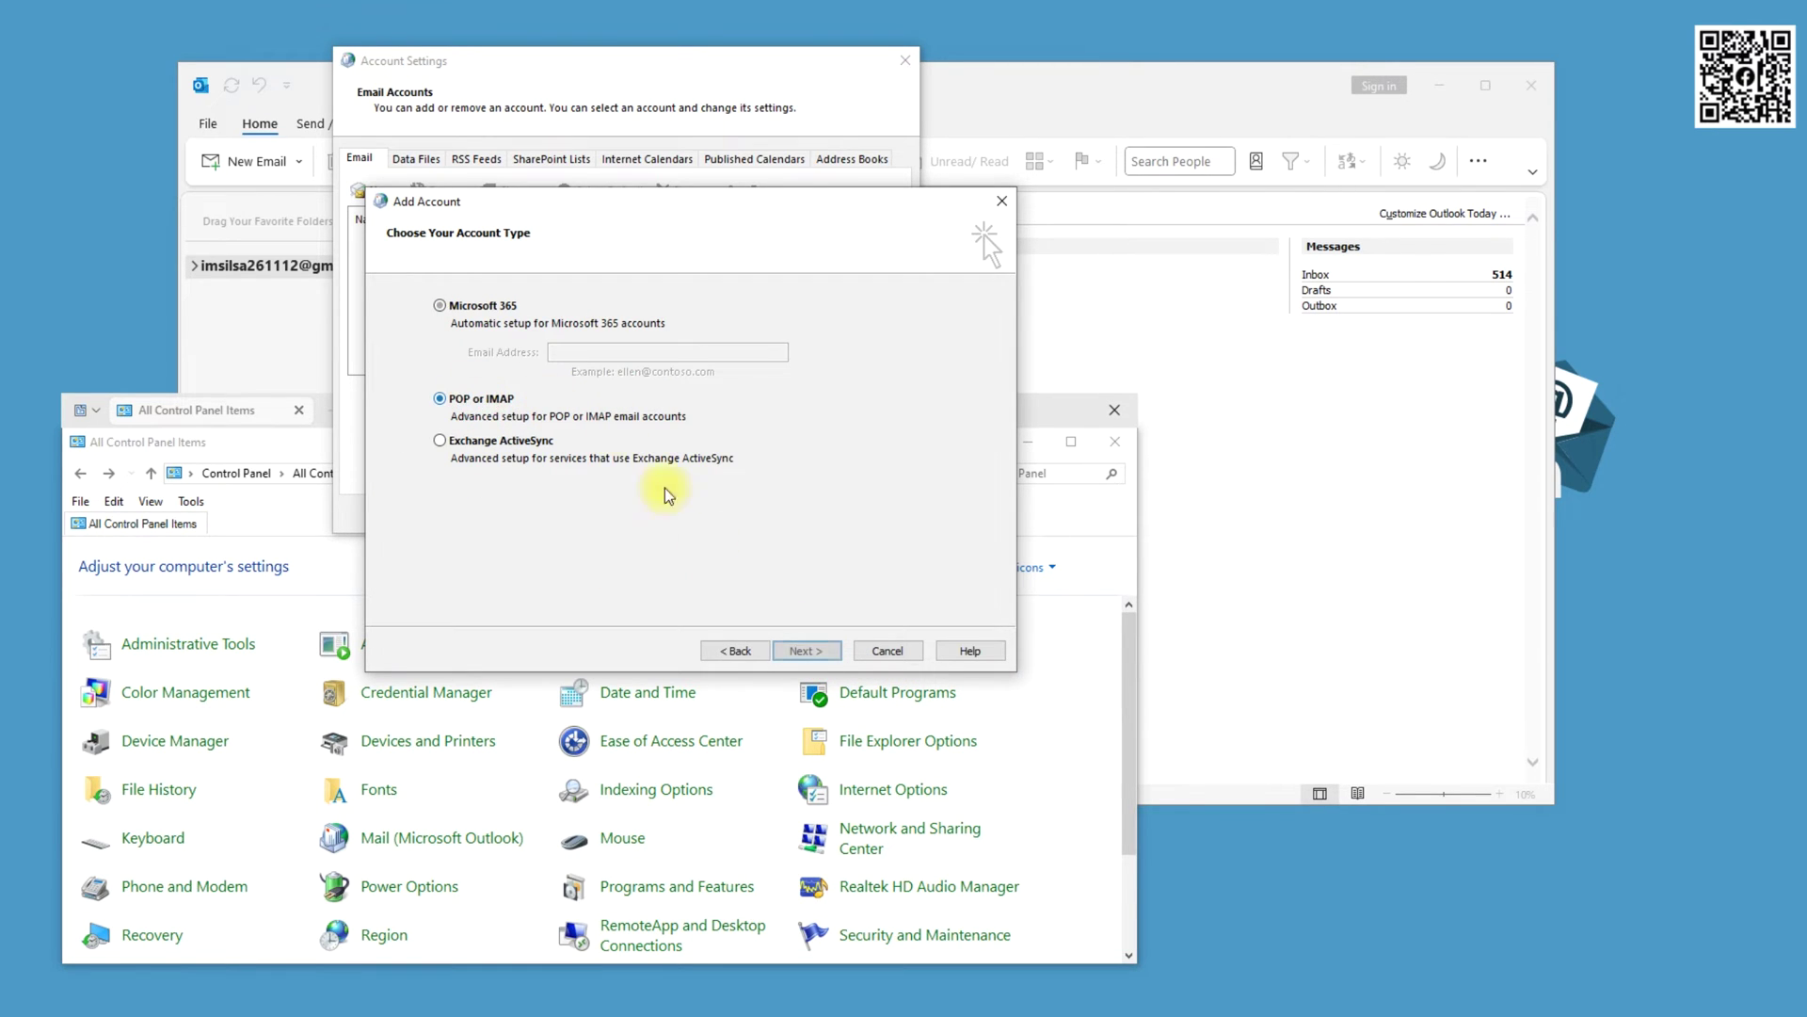
Enter the display name and the account's e-mail address in the POP form
click(807, 651)
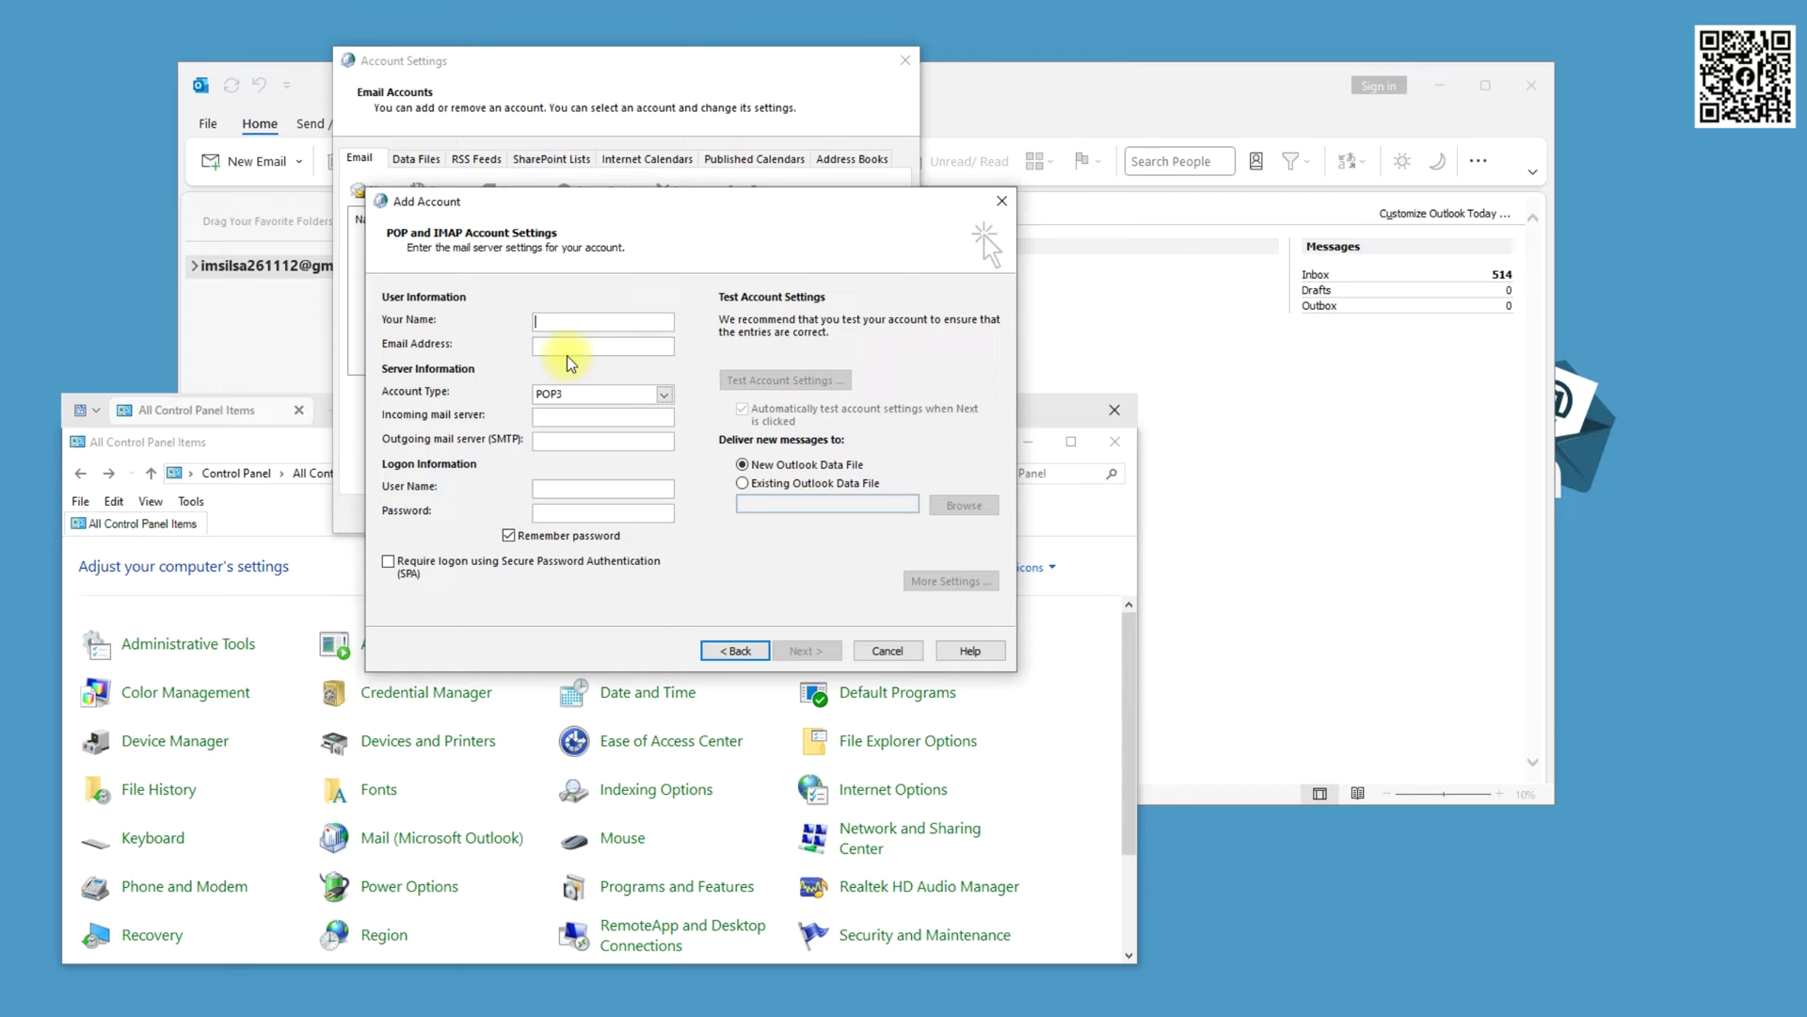
text(Sharif)
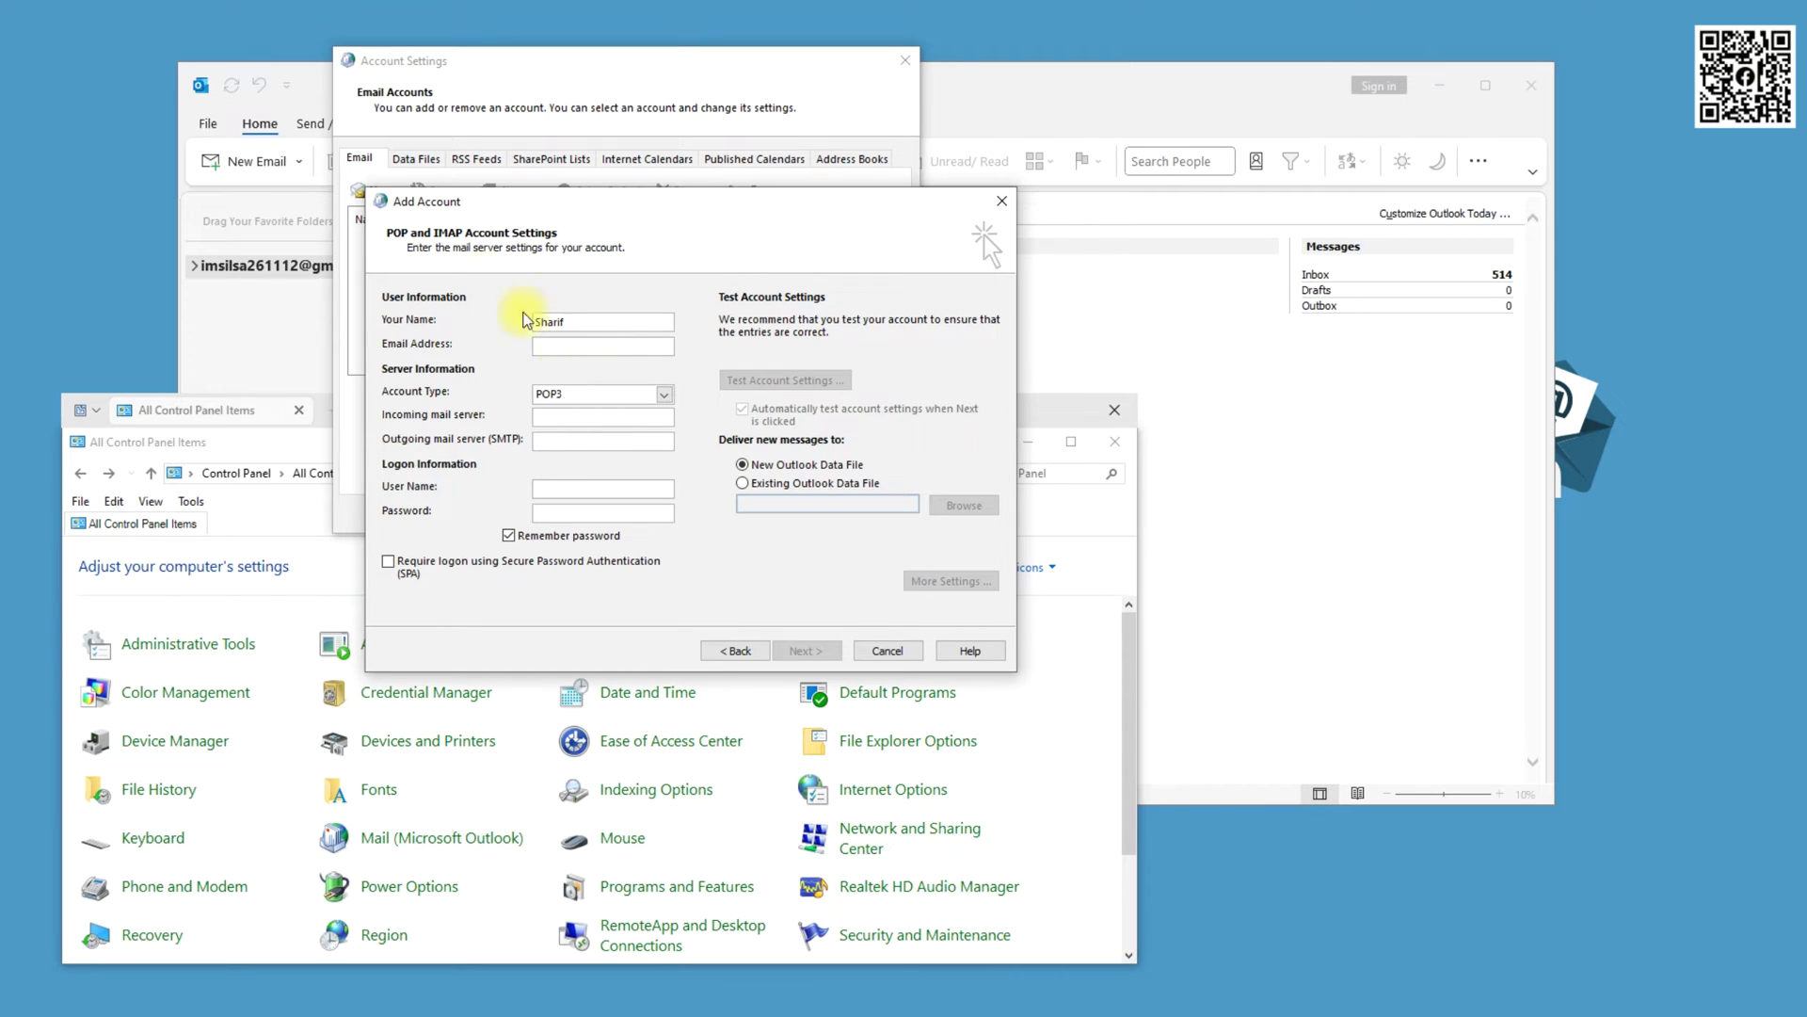
click(554, 343)
Set mail.latestserver.xyz as both incoming and outgoing server and enter the account password
click(599, 418)
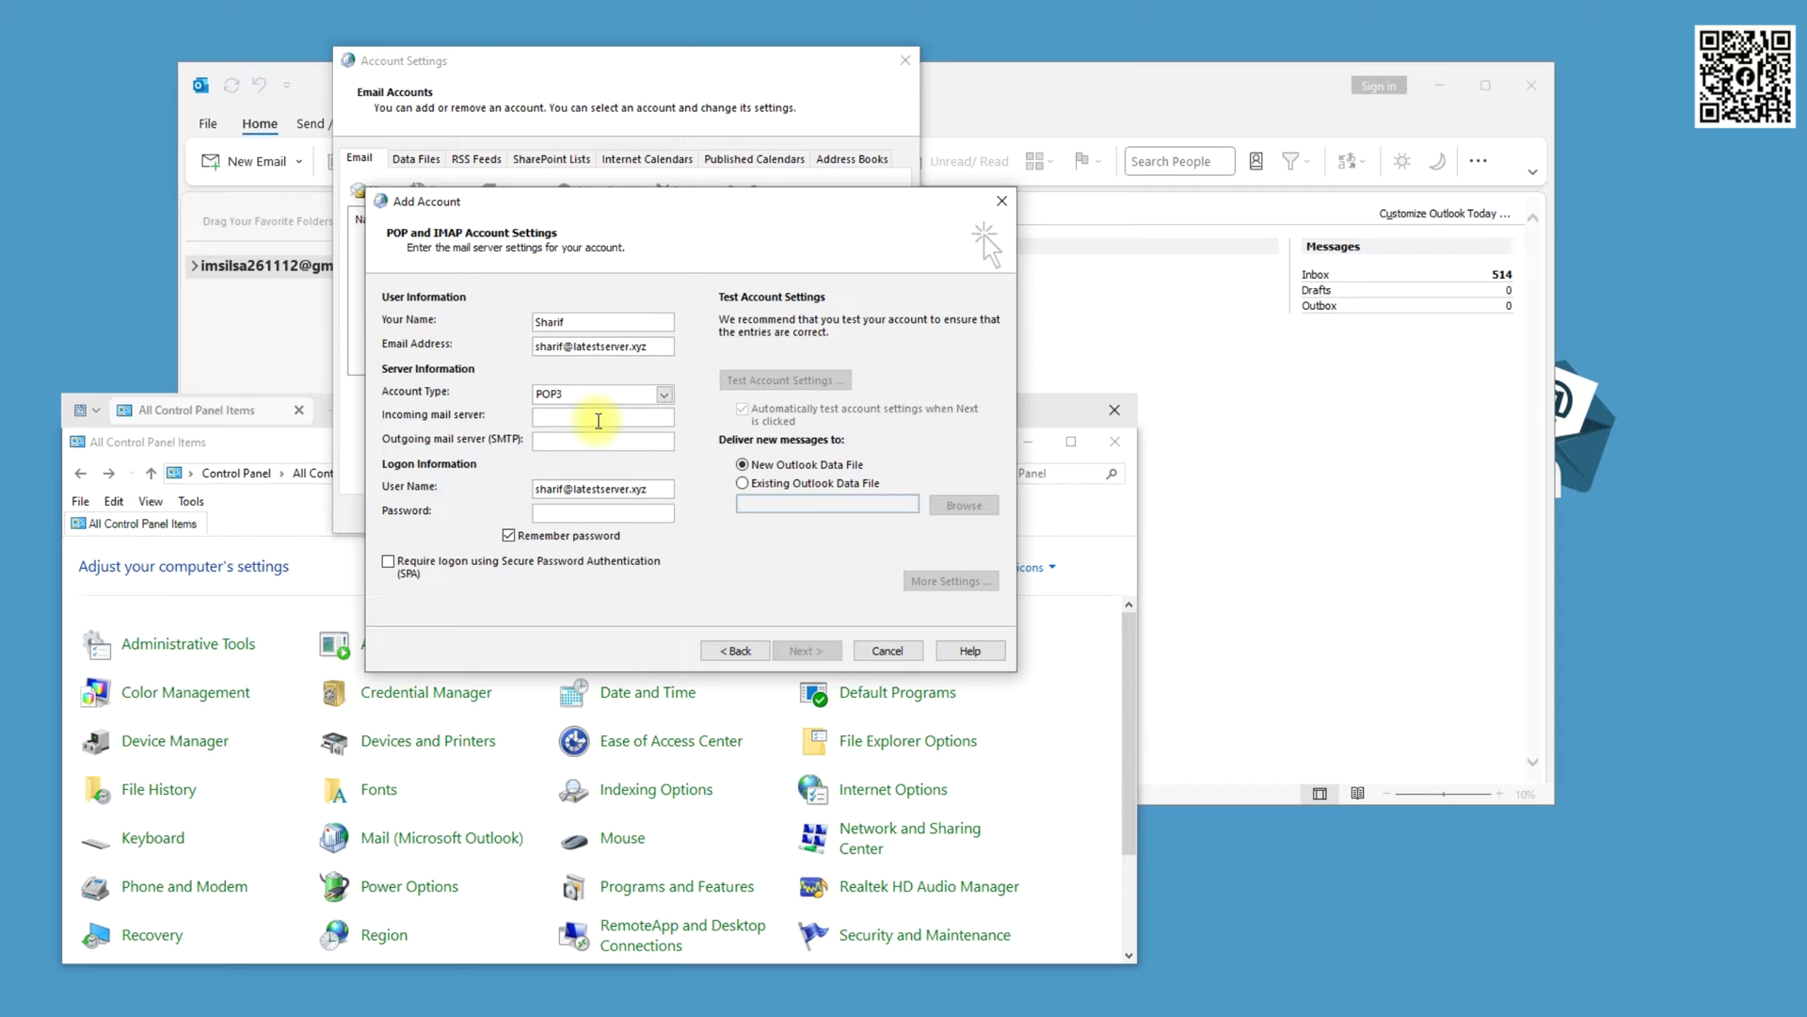
drag(671, 346, 576, 348)
key(ctrl+c)
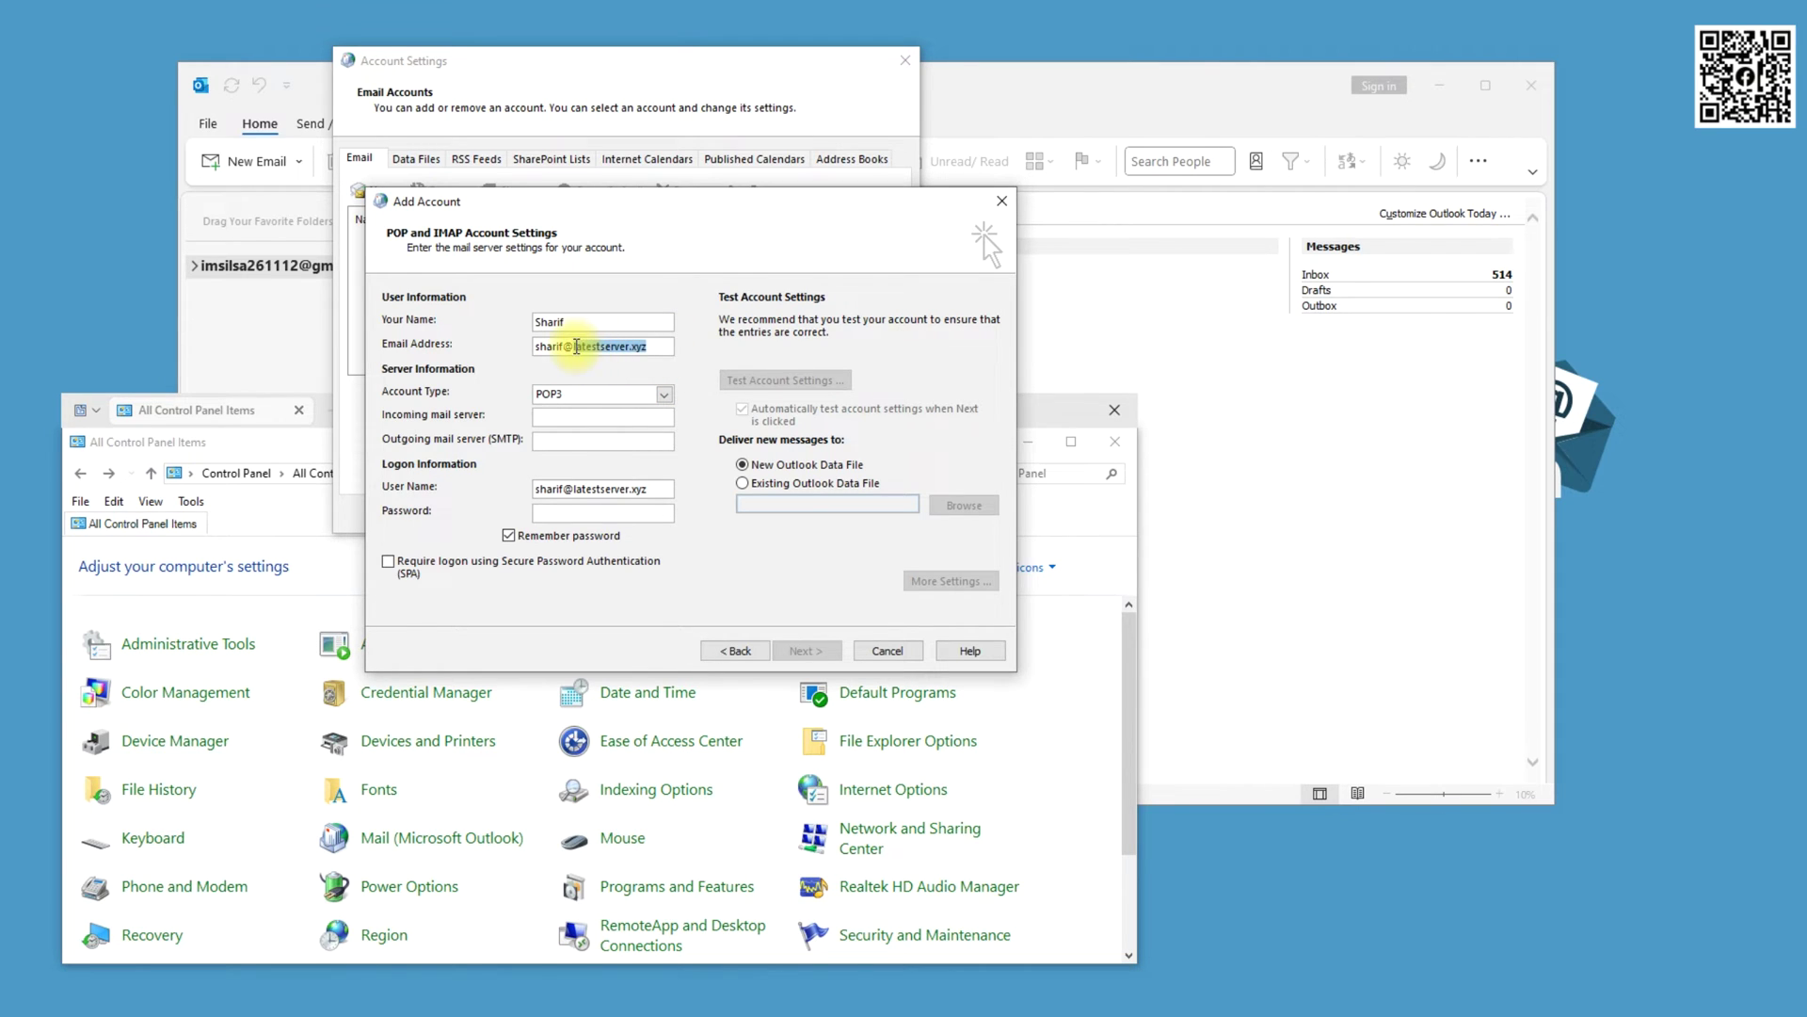
click(572, 420)
text(ma)
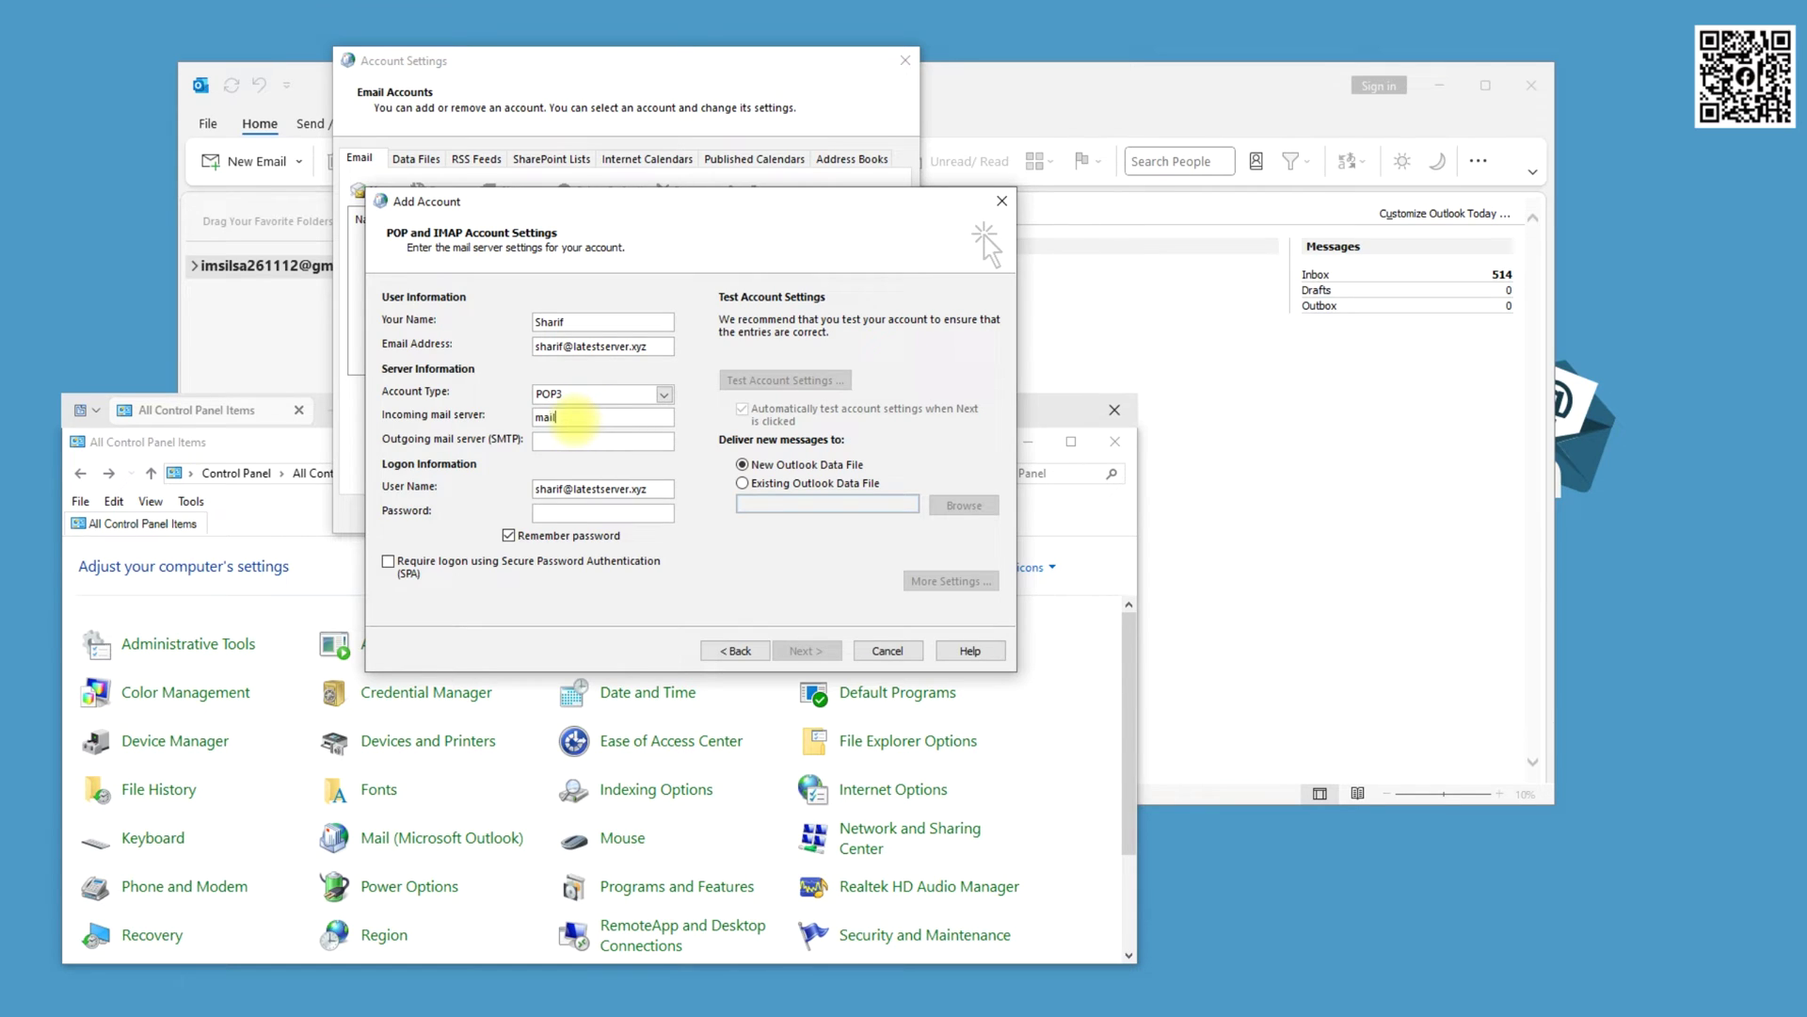
text(il.)
key(ctrl+v)
double_click(576, 418)
key(ctrl+c)
key(Tab)
key(ctrl+v)
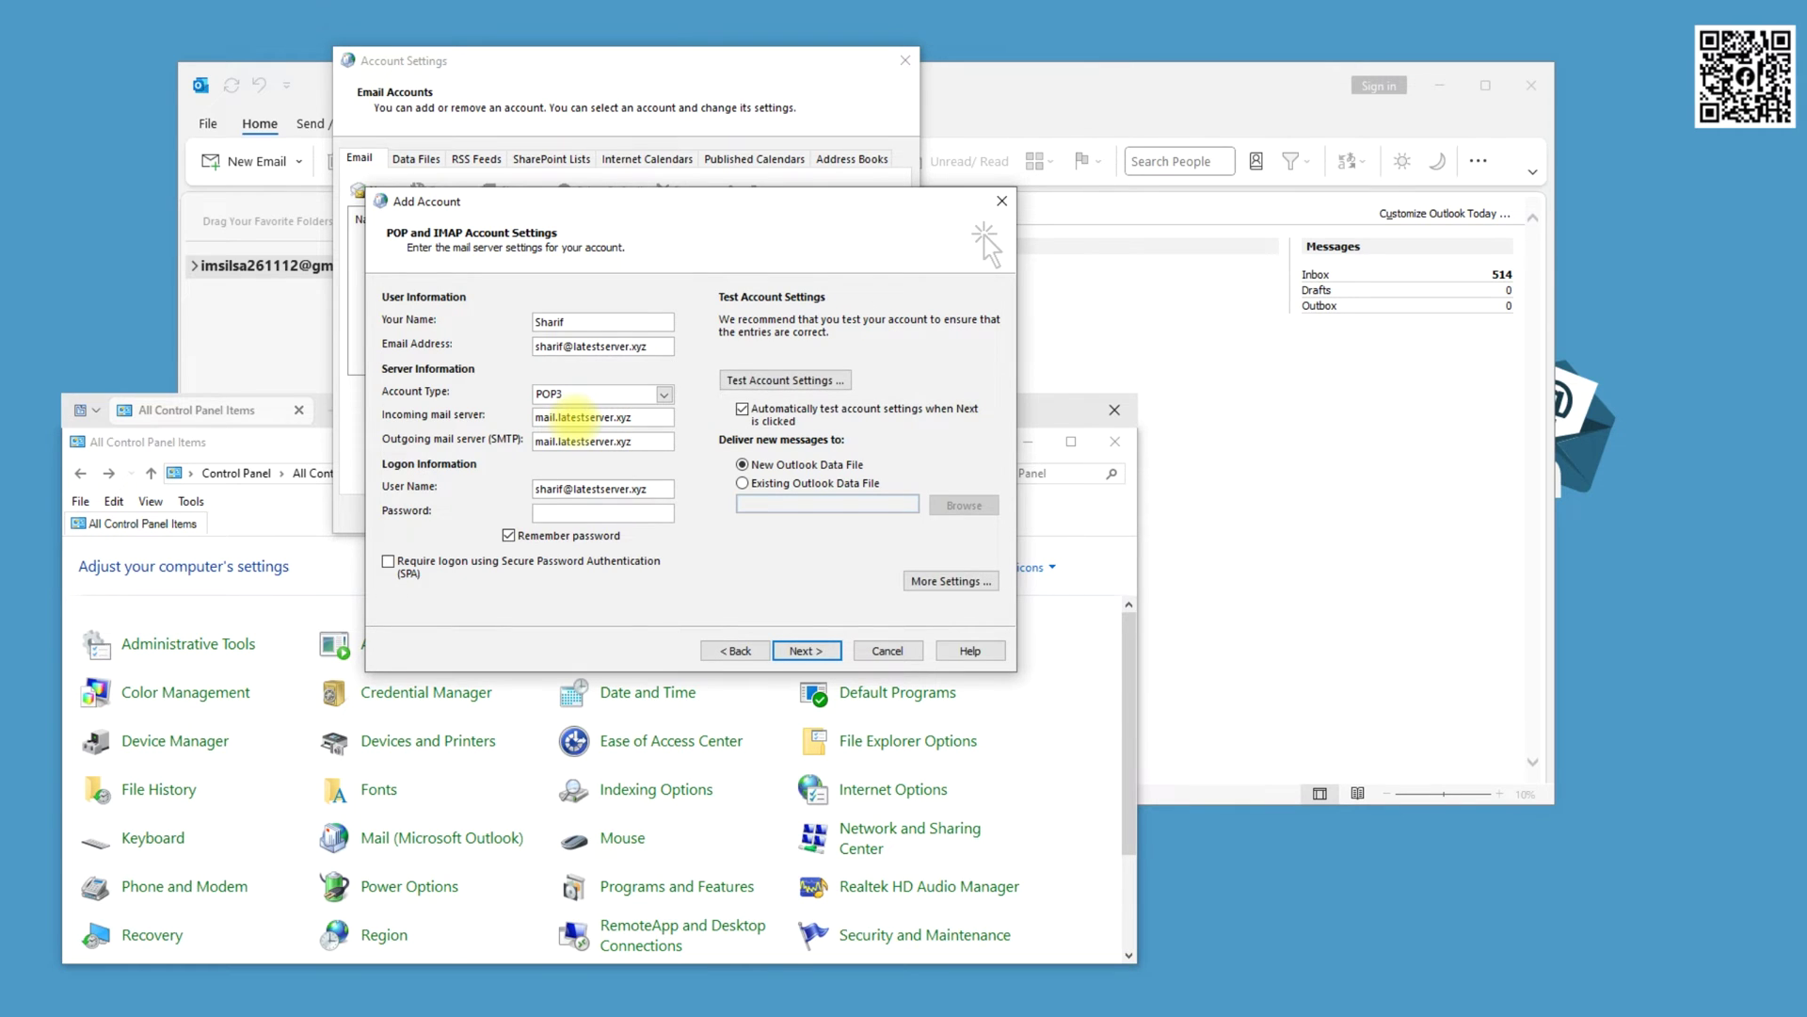
click(585, 514)
text(******)
Open More Settings and require authentication for the outgoing server
click(967, 581)
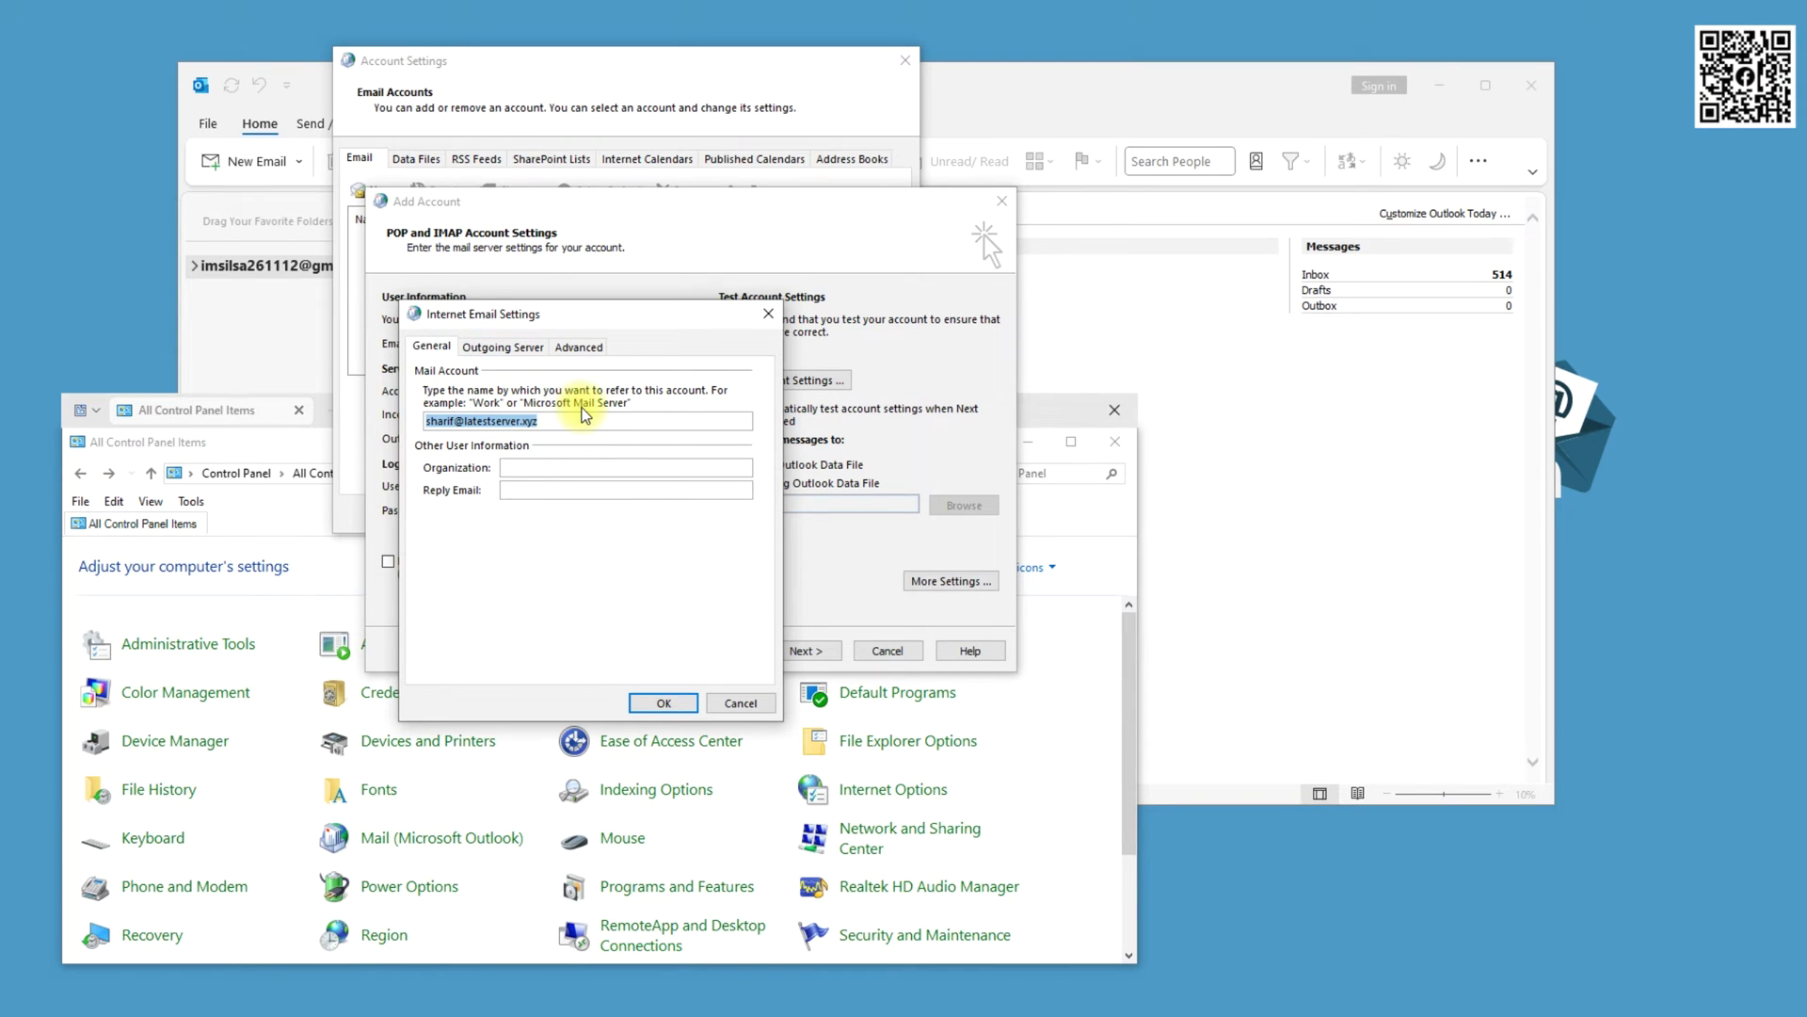
click(496, 348)
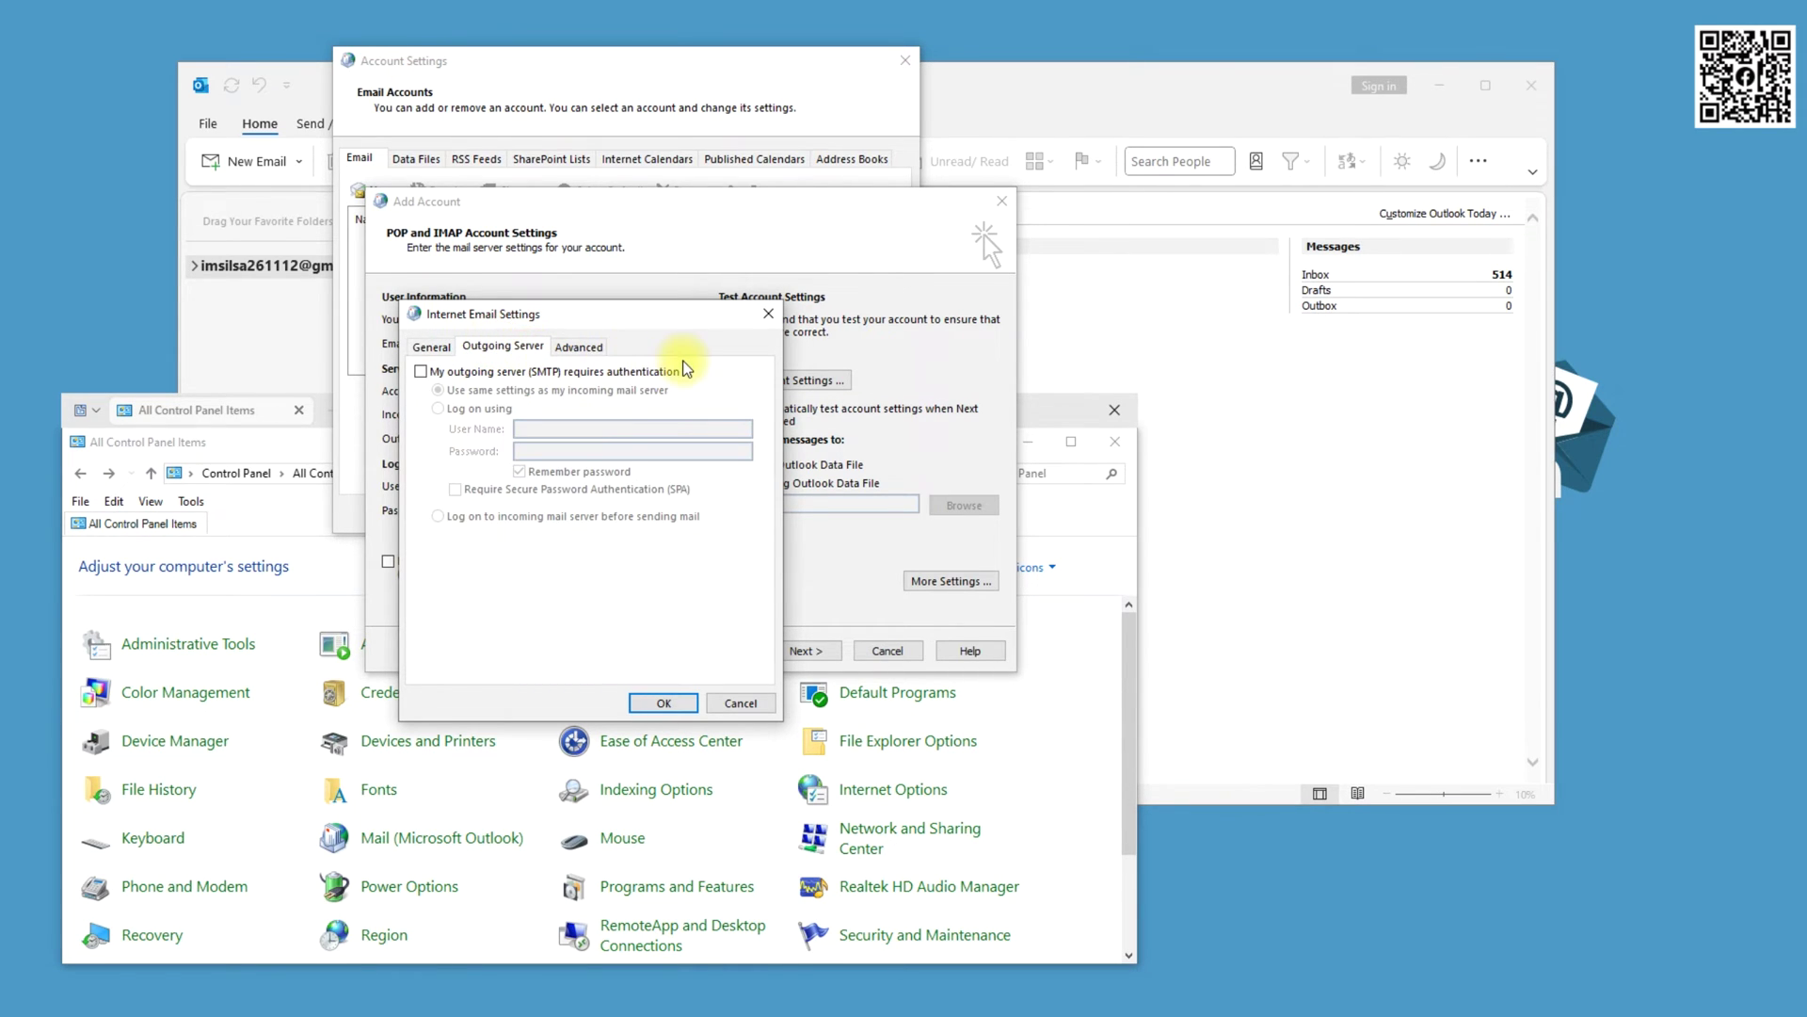
click(522, 372)
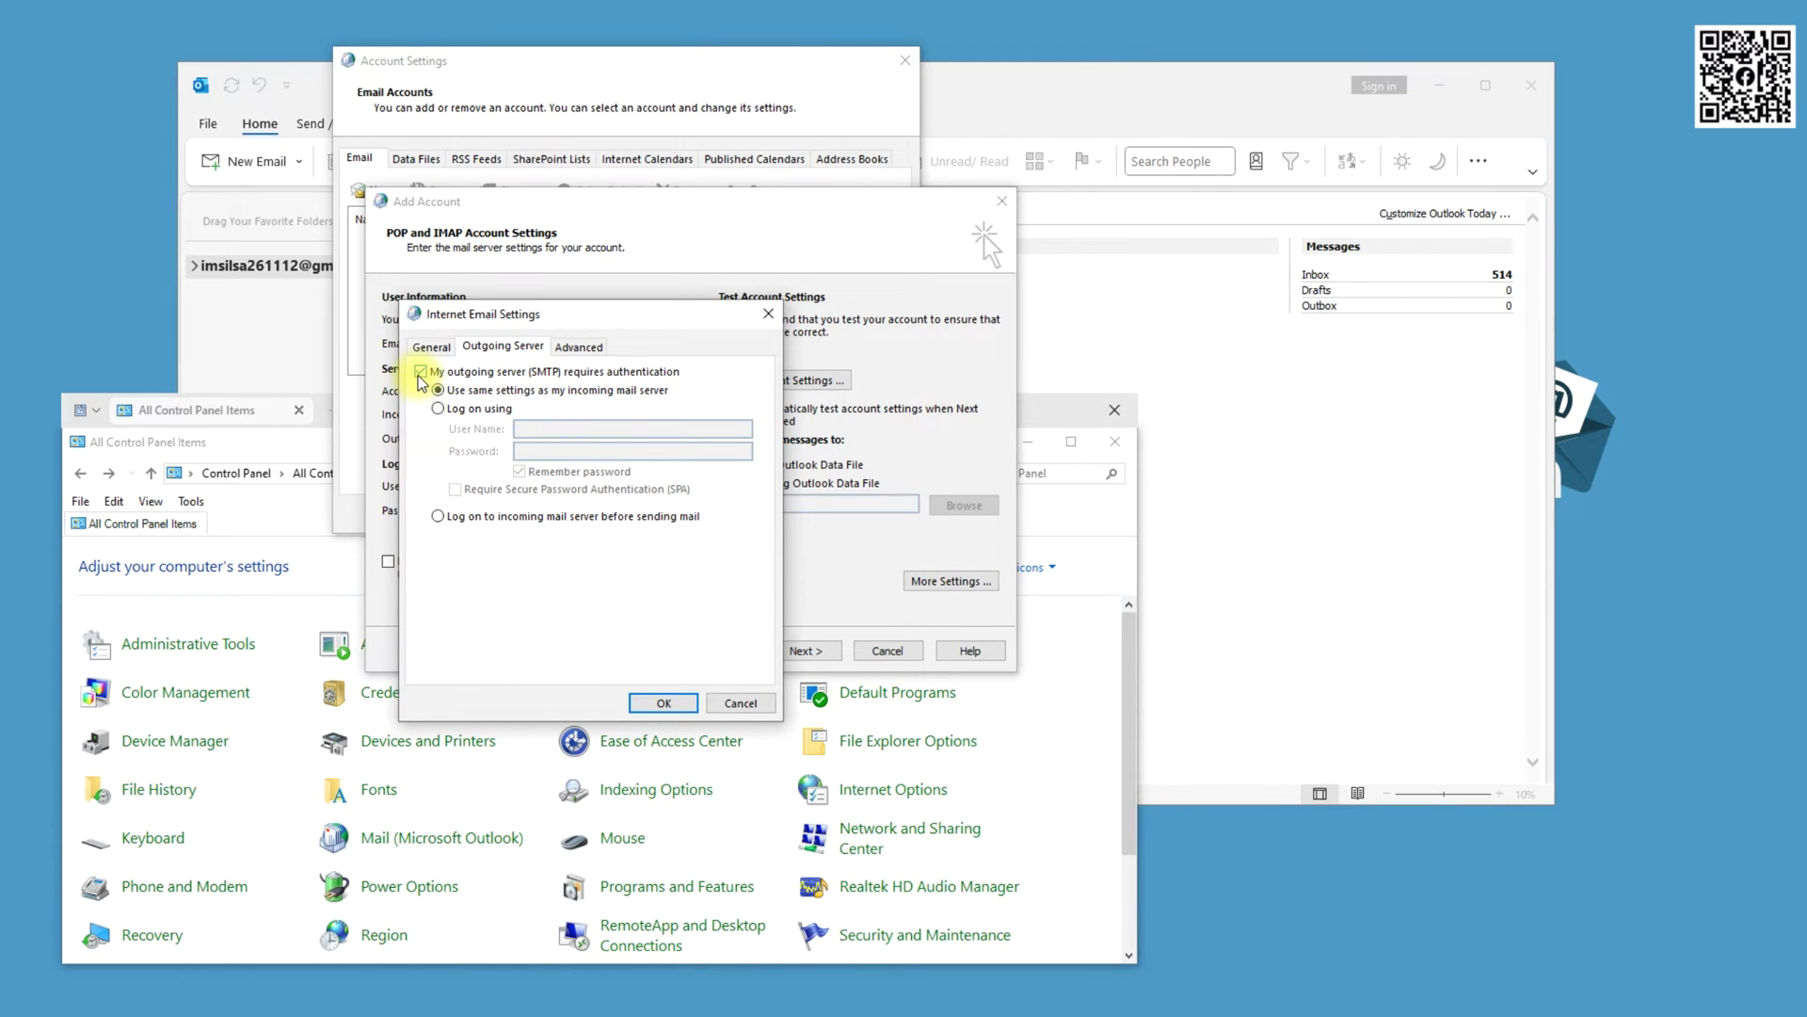
Set SMTP port 465 with Auto encryption, encrypt incoming mail, and stop removing messages after 14 days
click(587, 348)
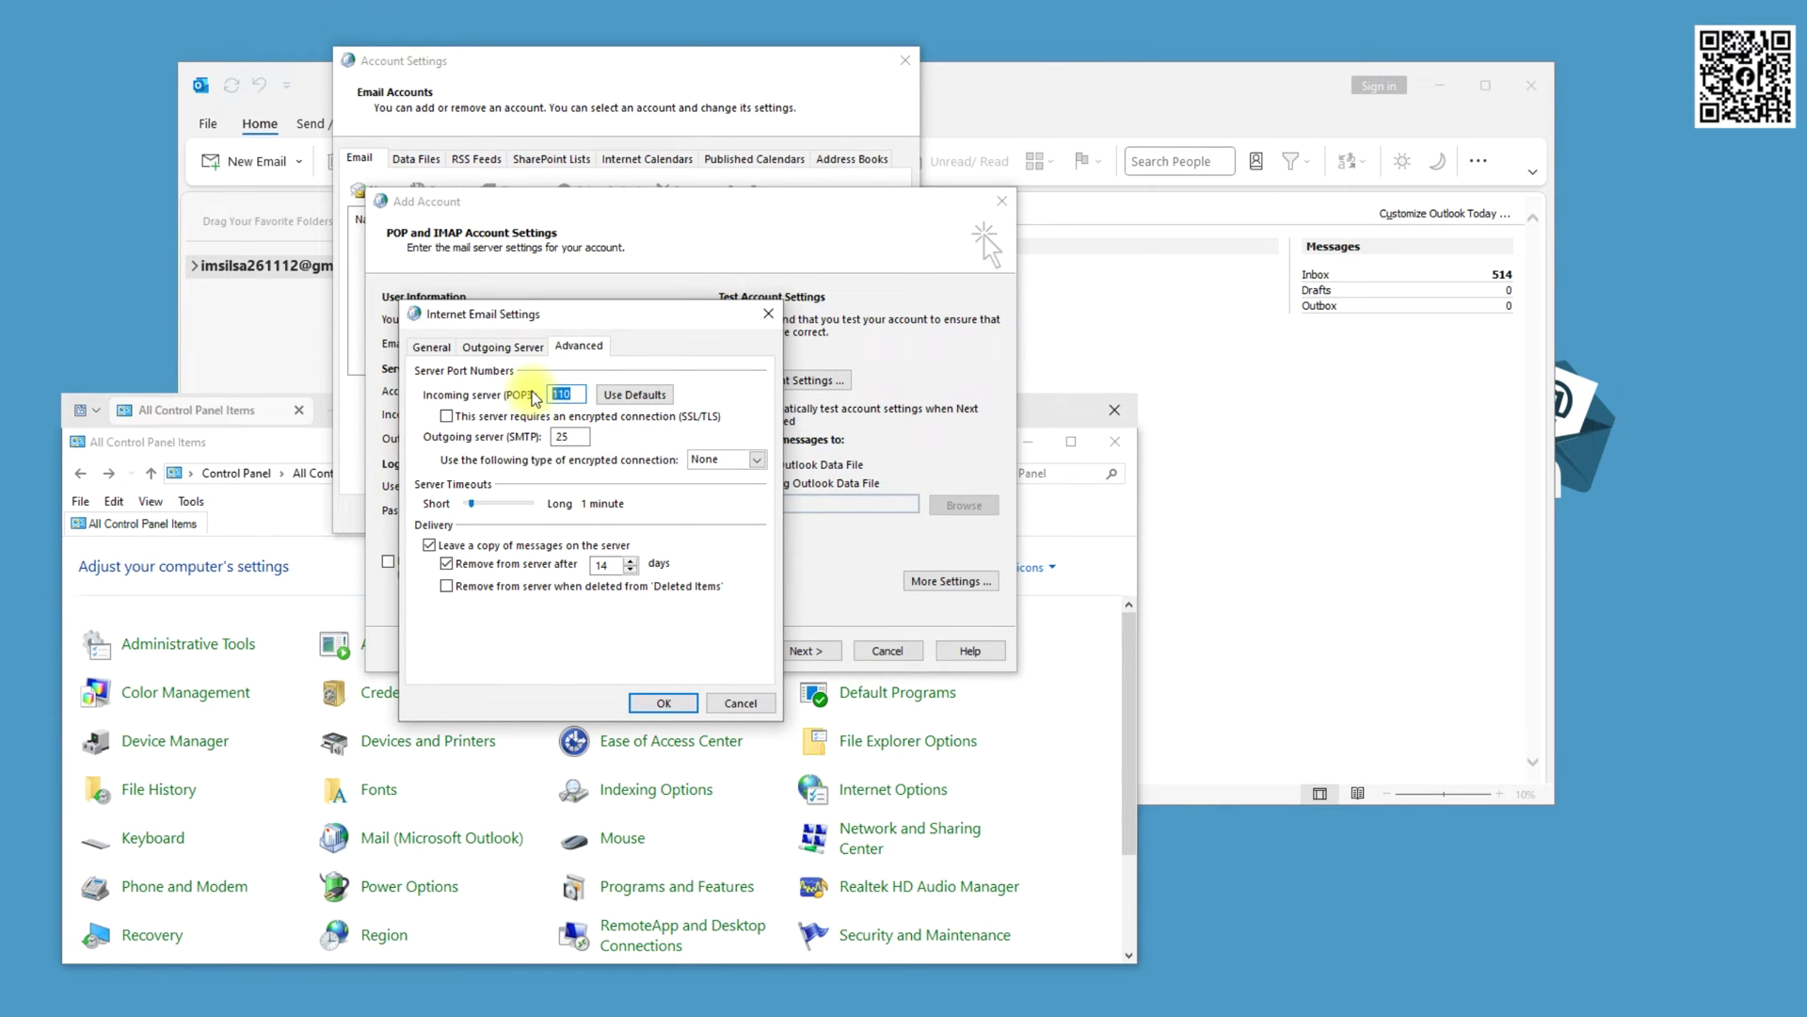
text(993)
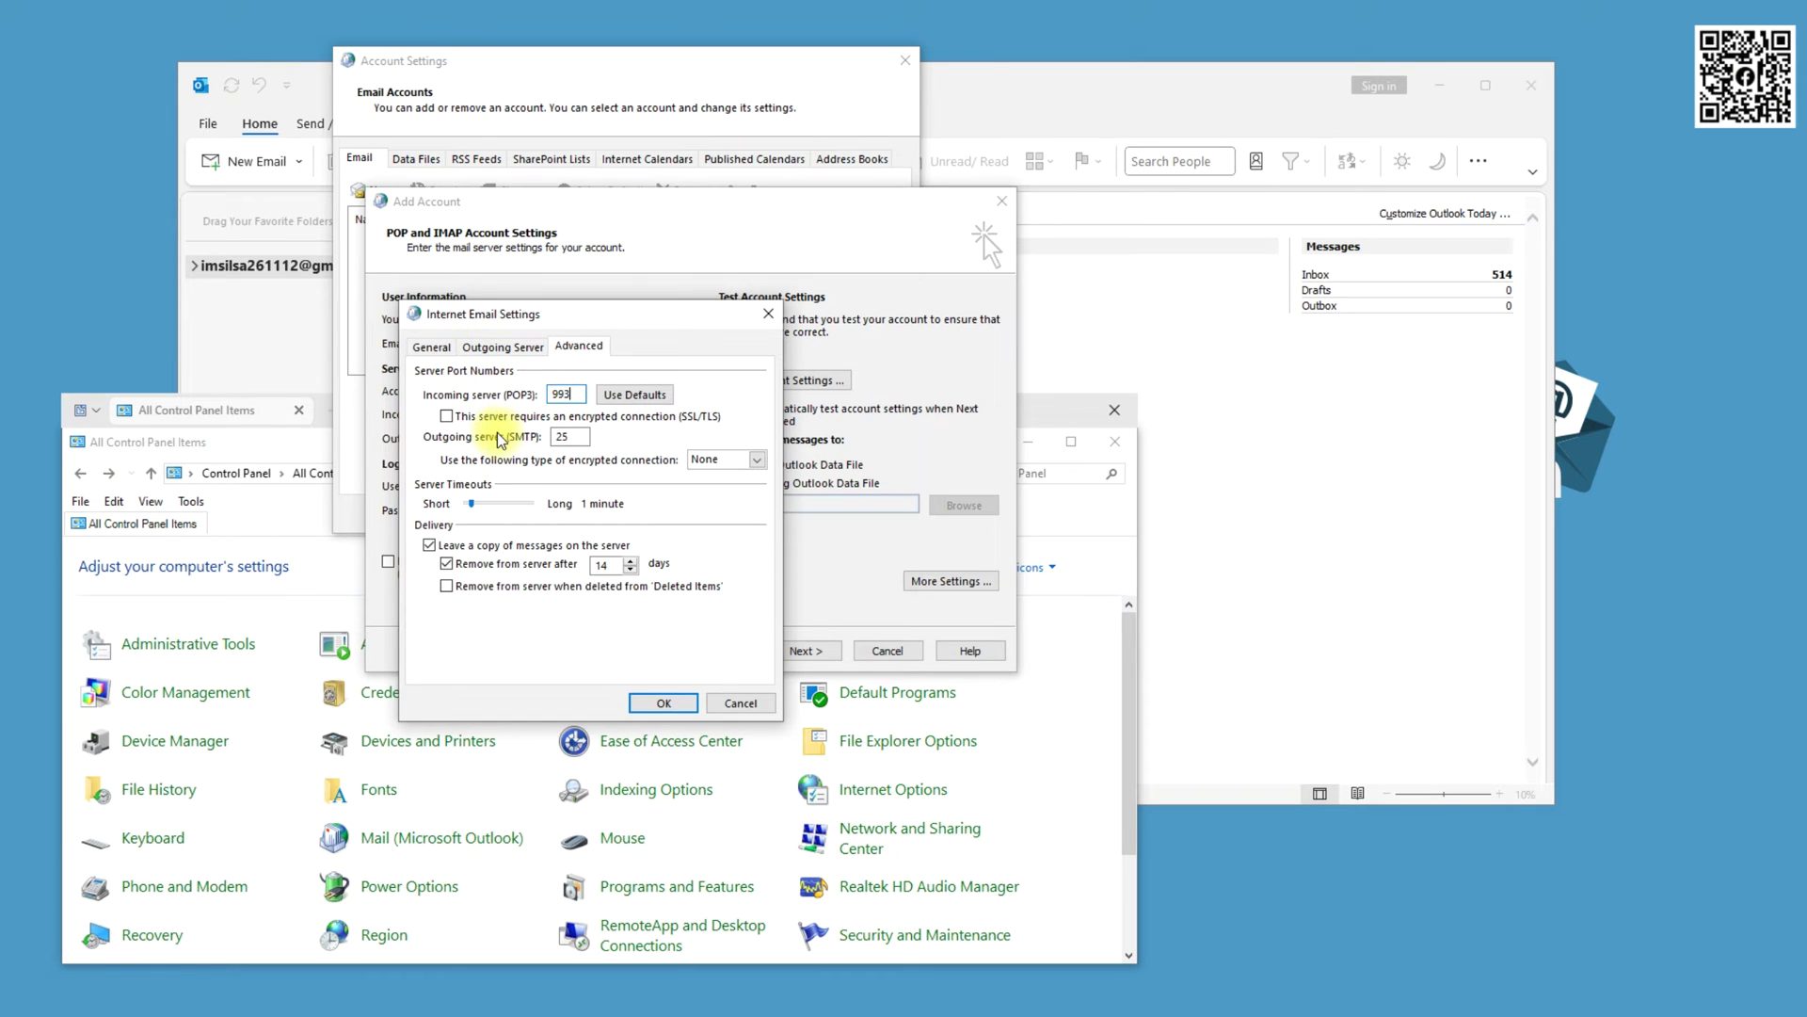
double_click(573, 435)
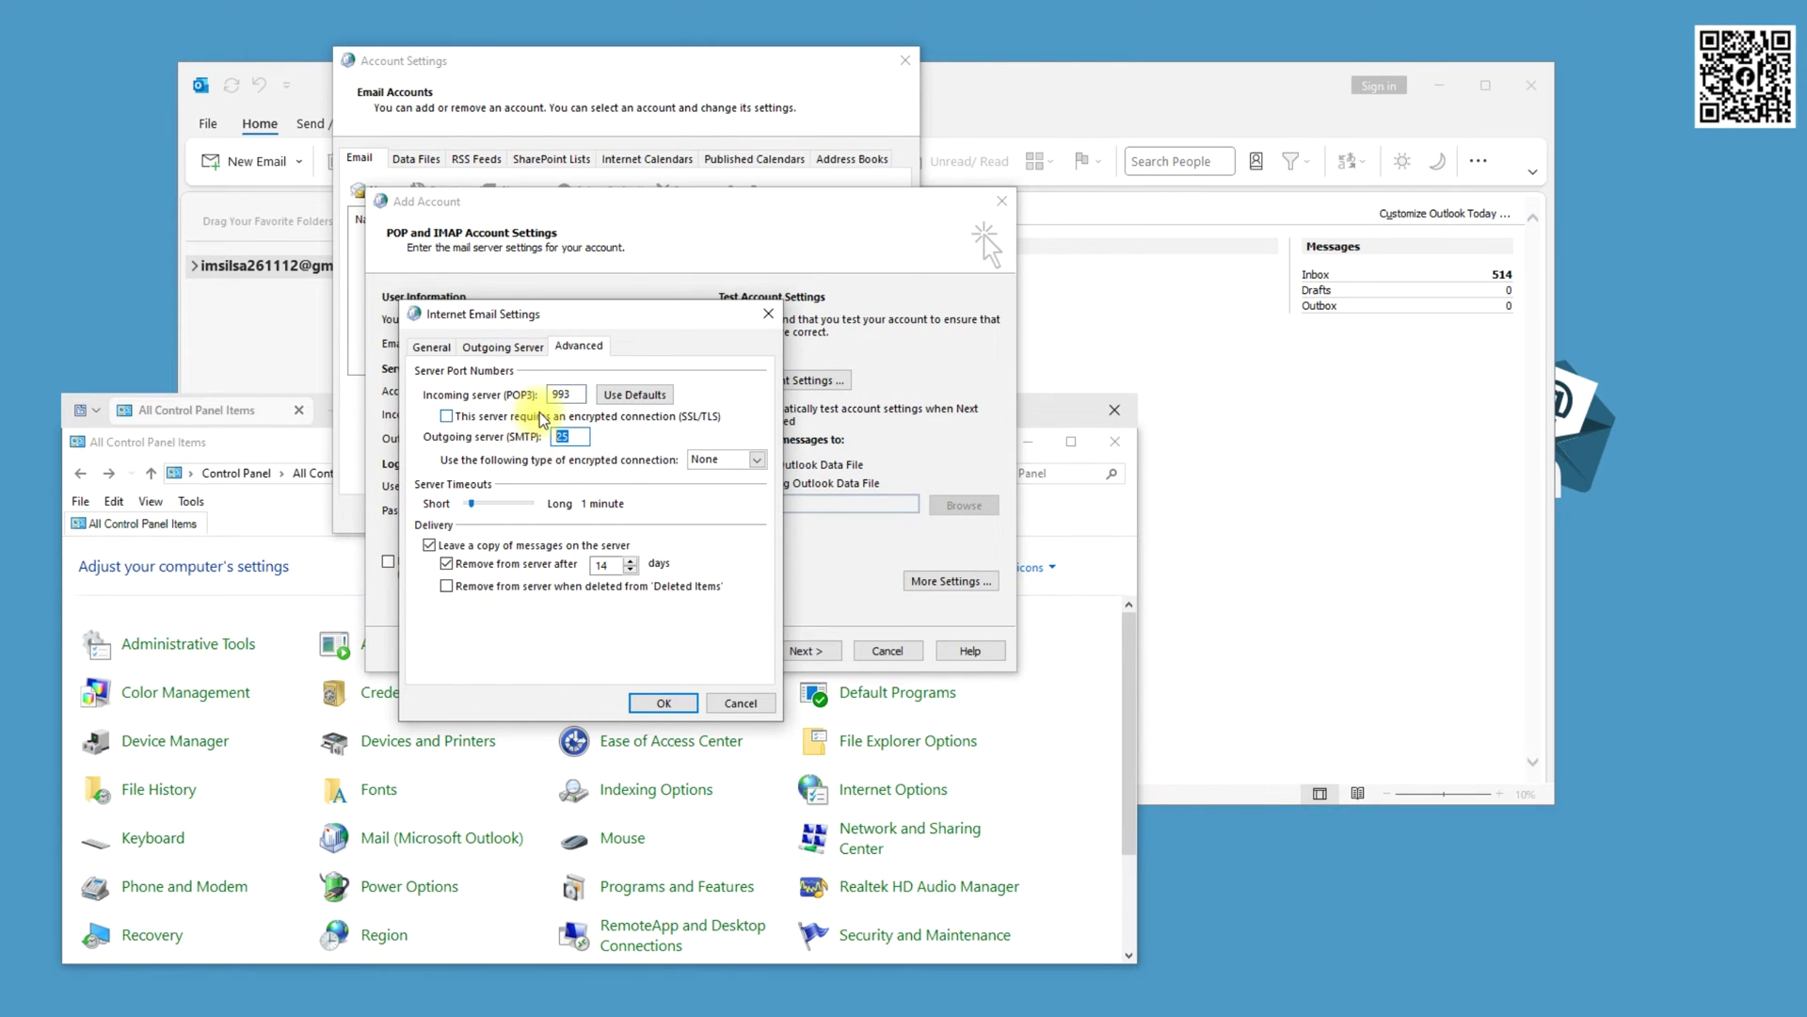
text(465)
click(447, 417)
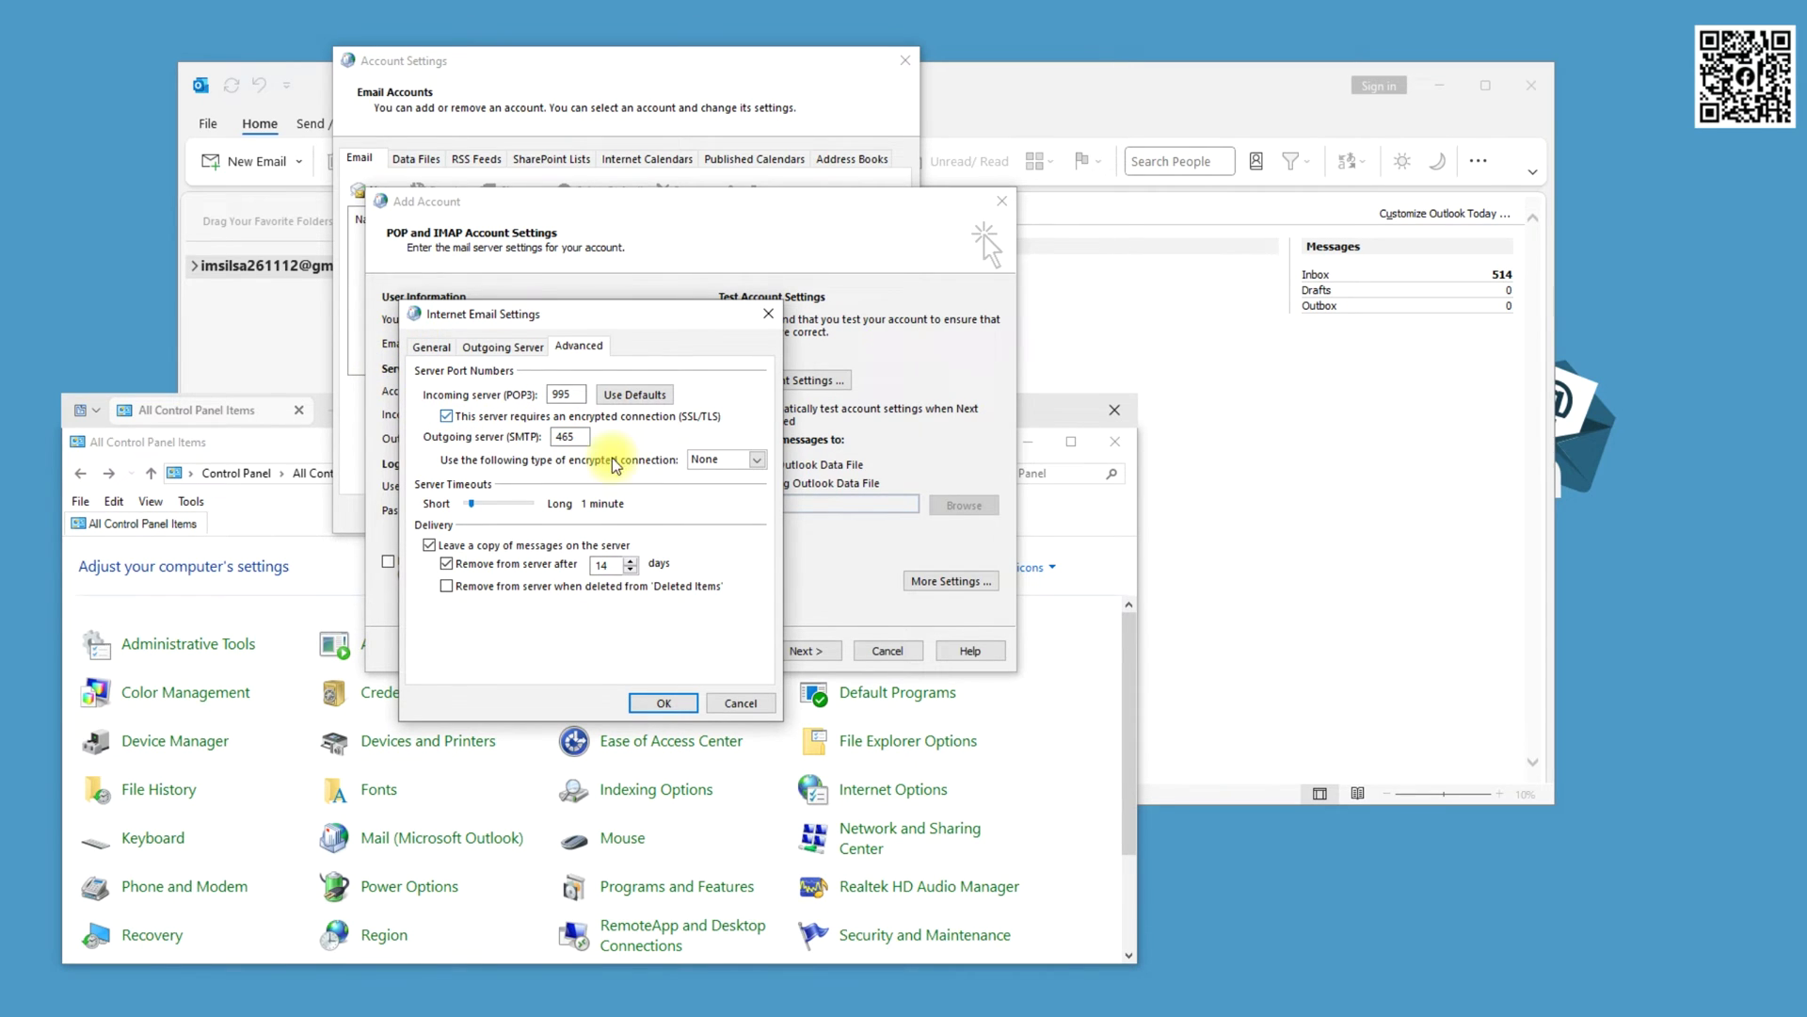
click(756, 460)
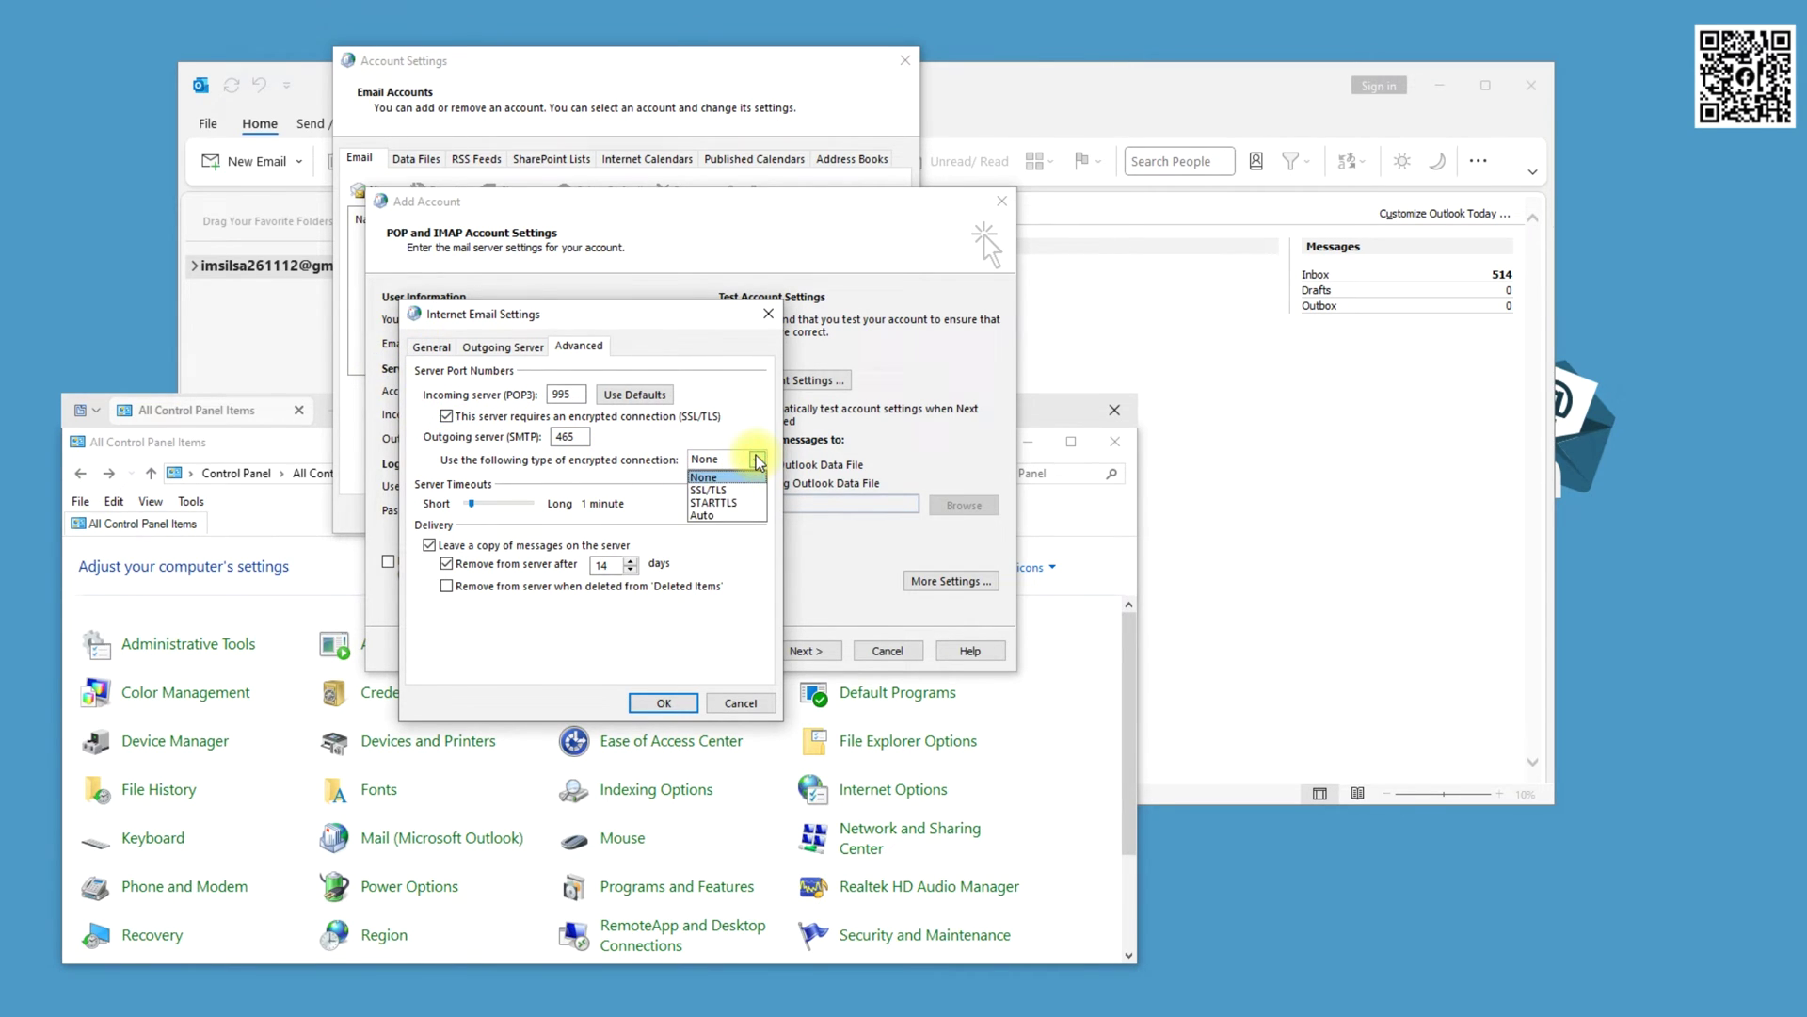
click(722, 517)
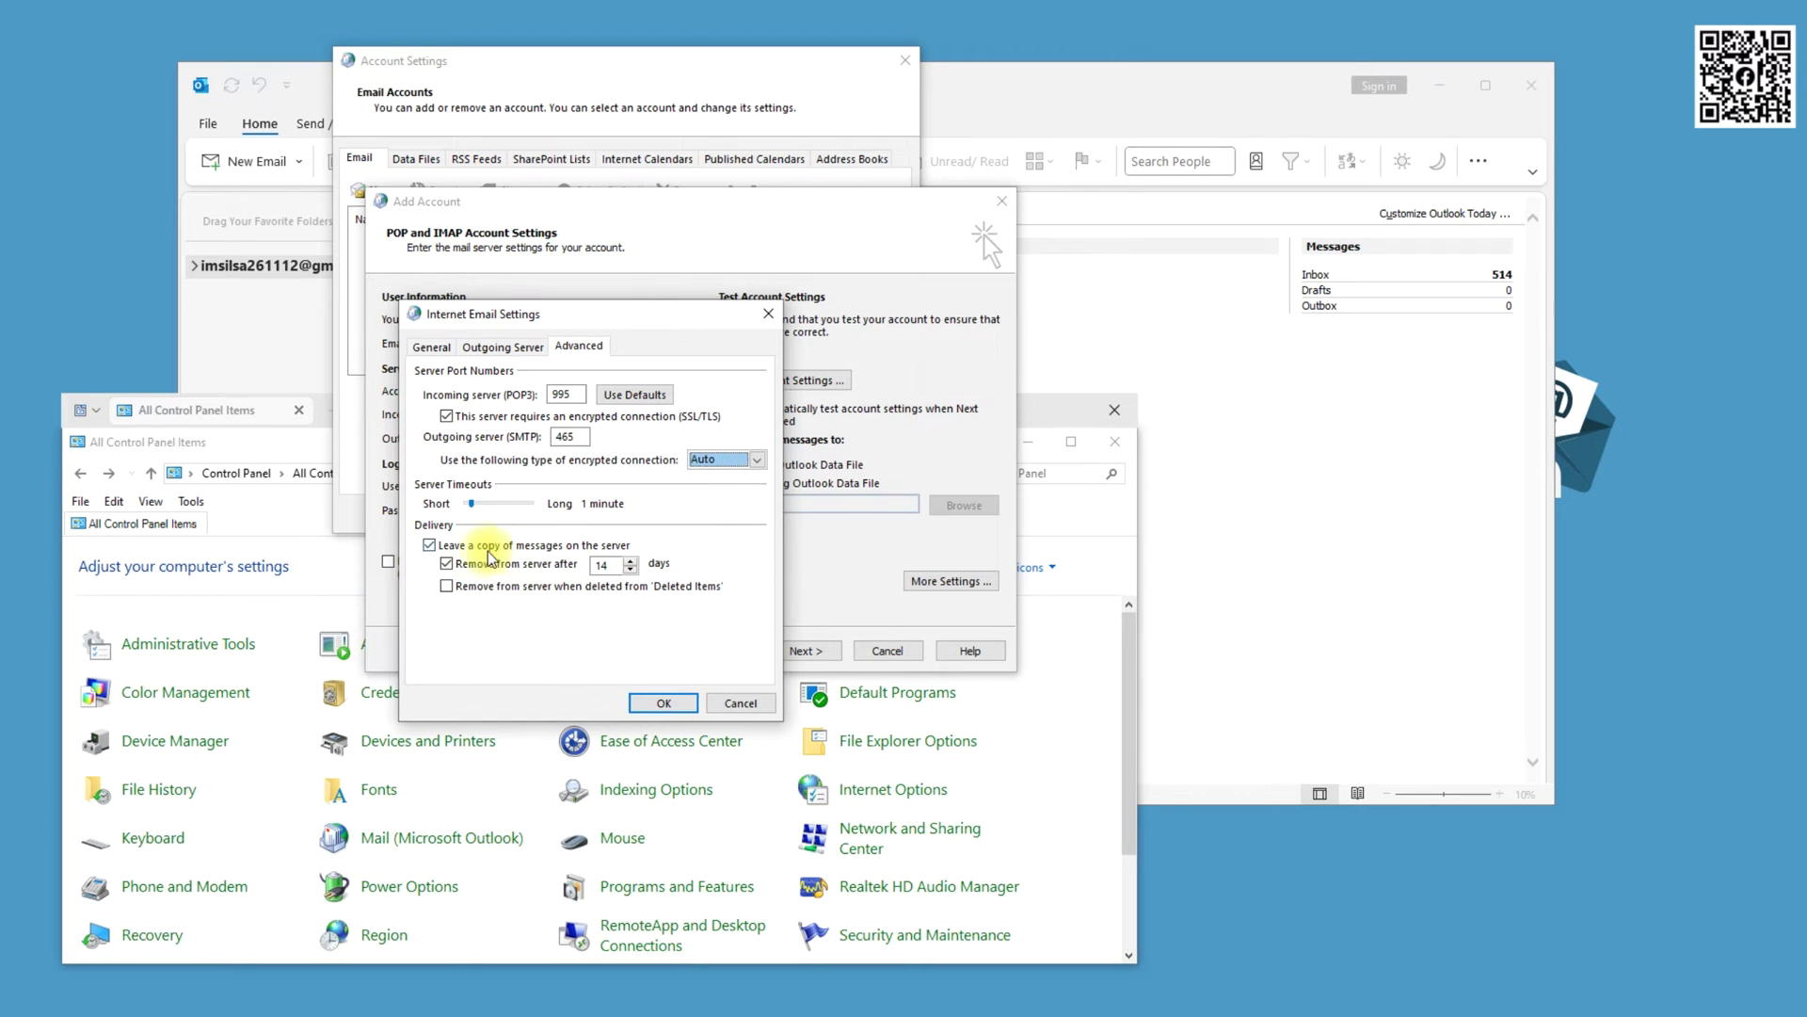
click(446, 564)
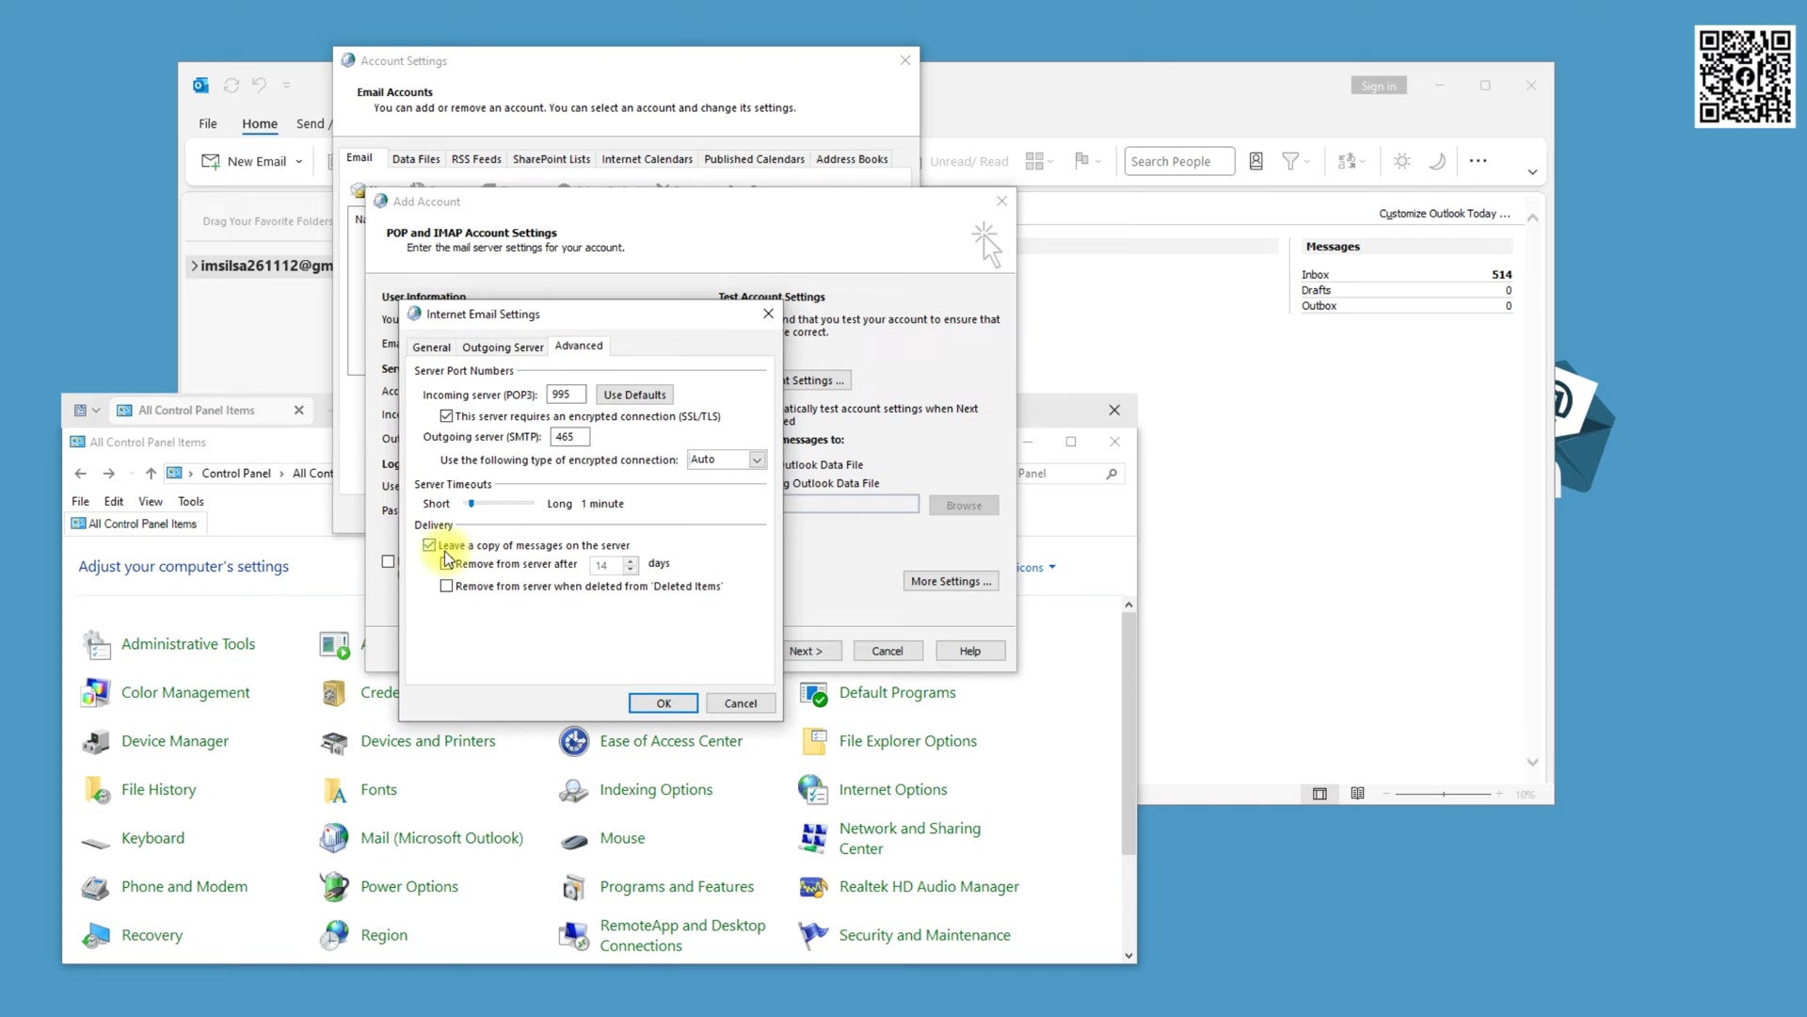
click(662, 705)
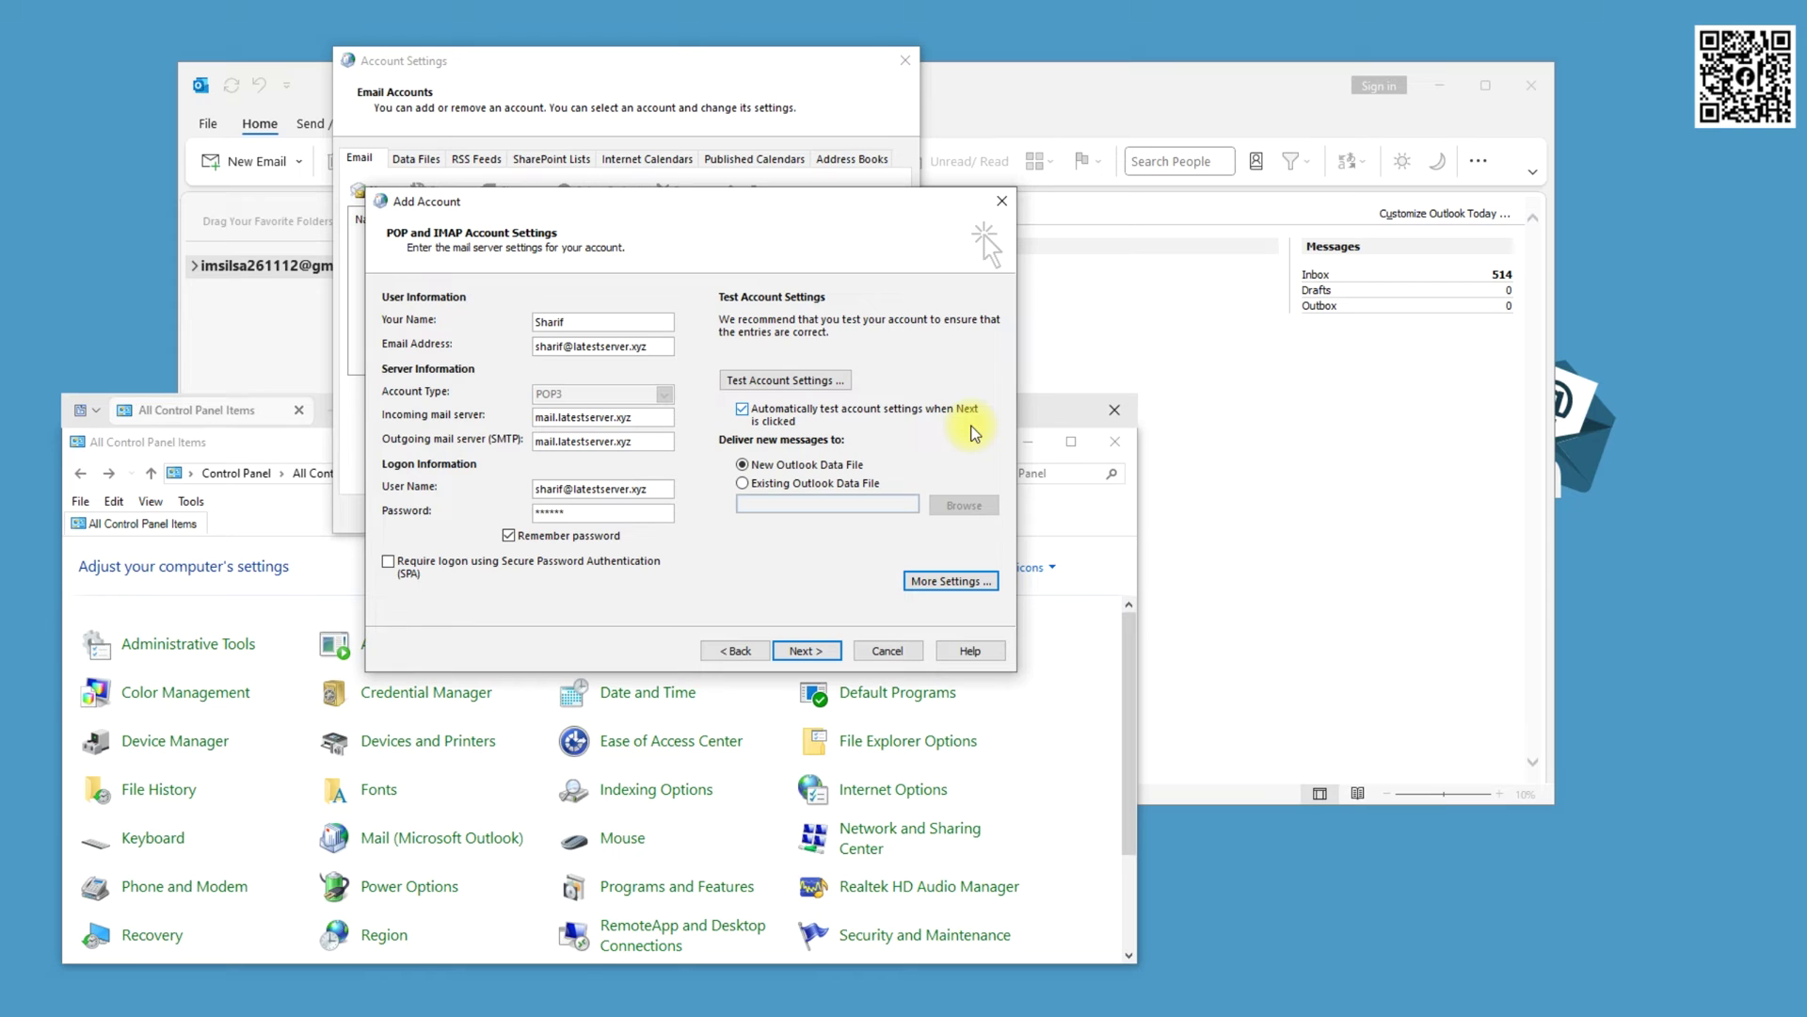
click(765, 381)
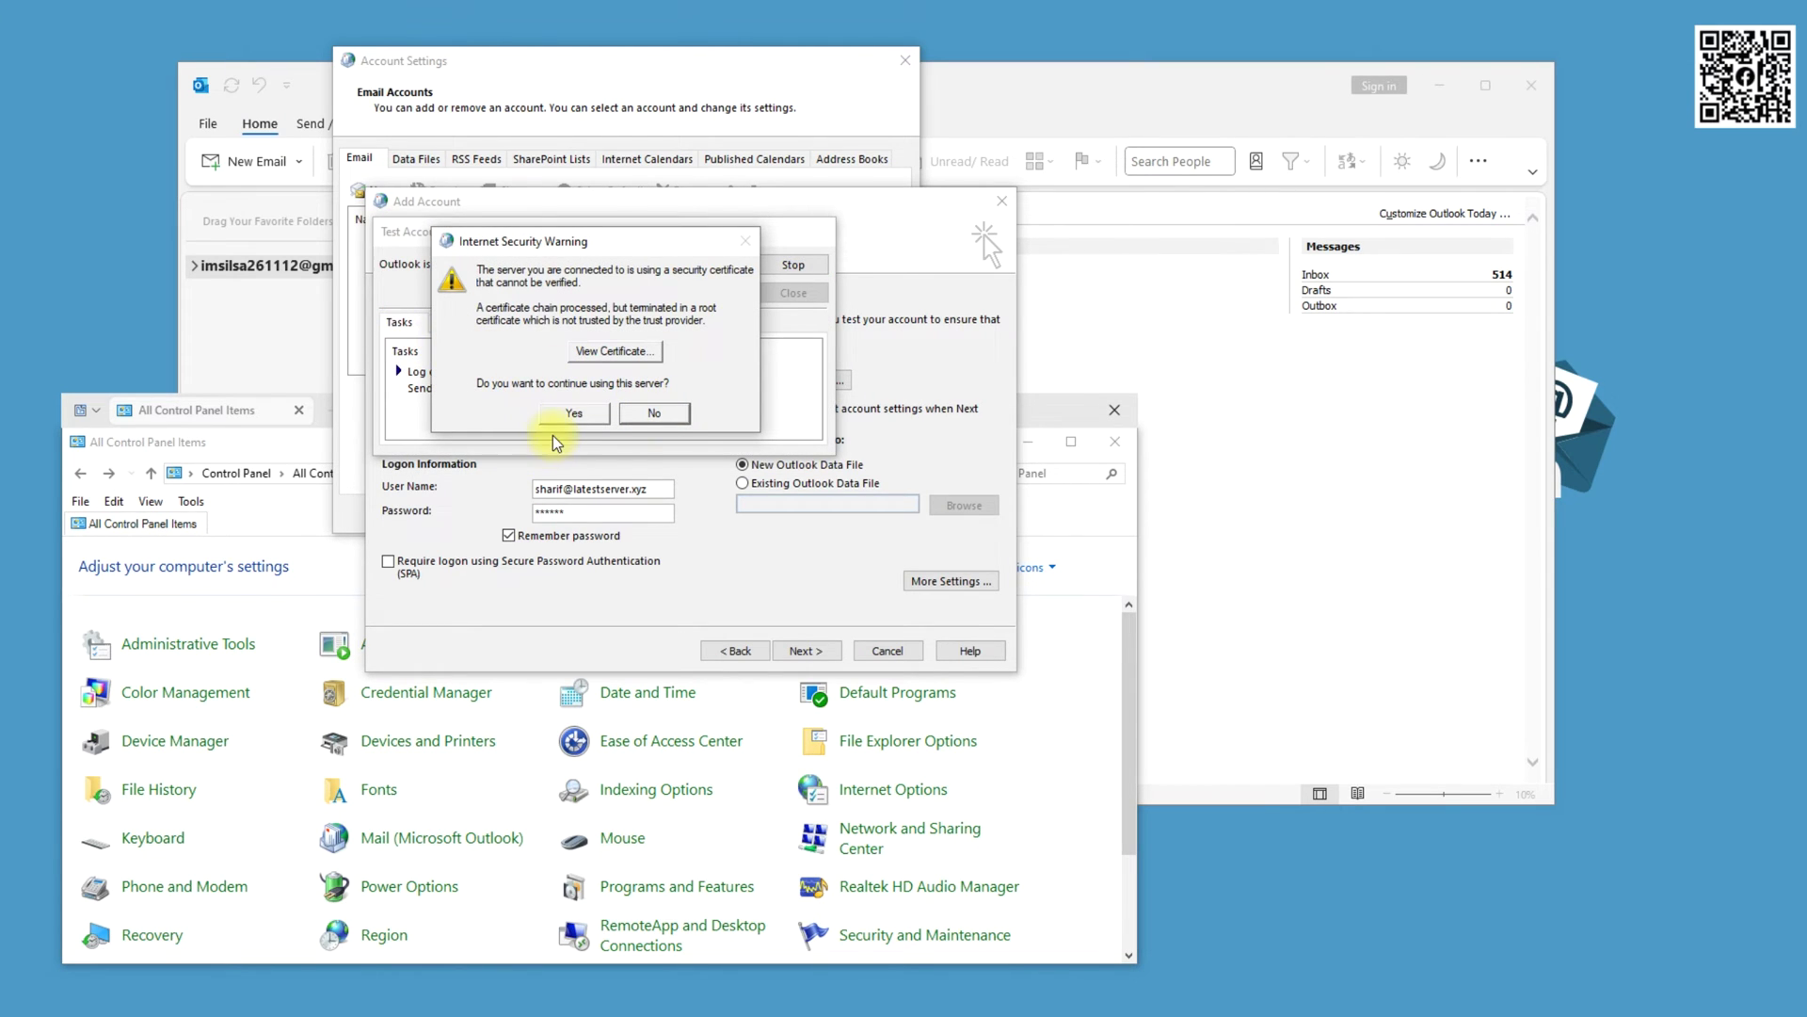
click(570, 414)
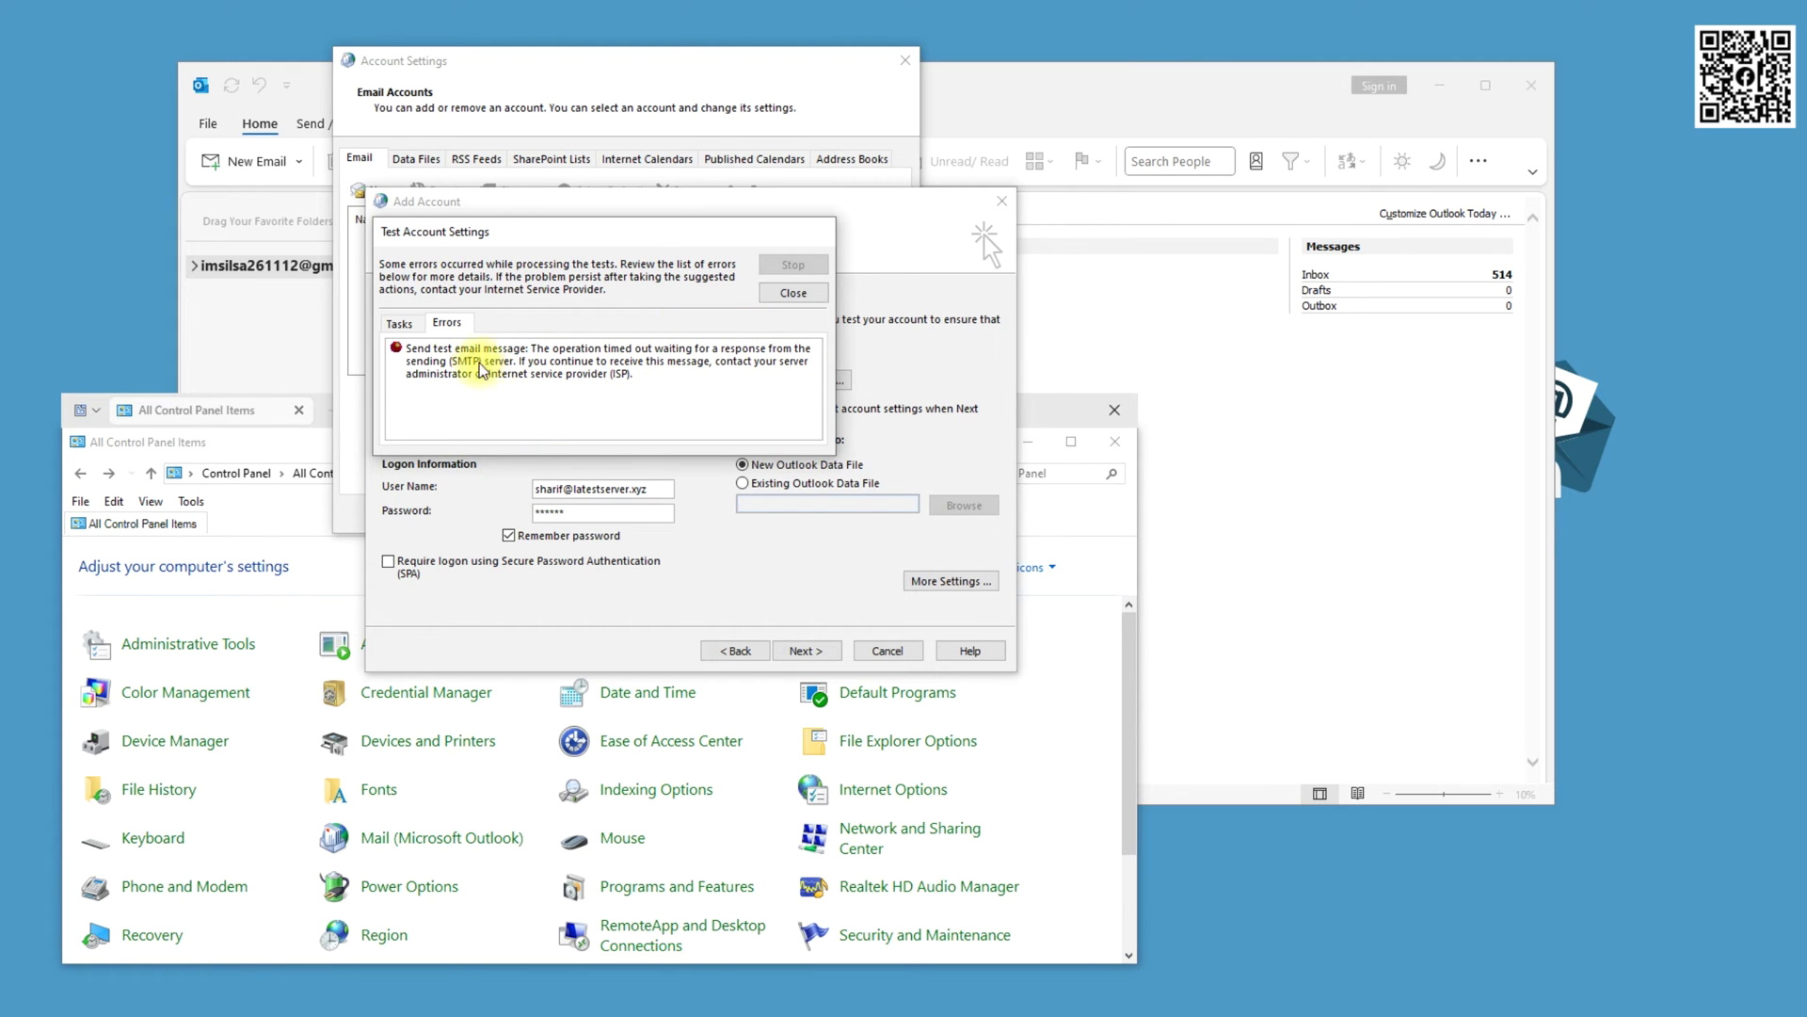
click(393, 320)
click(825, 289)
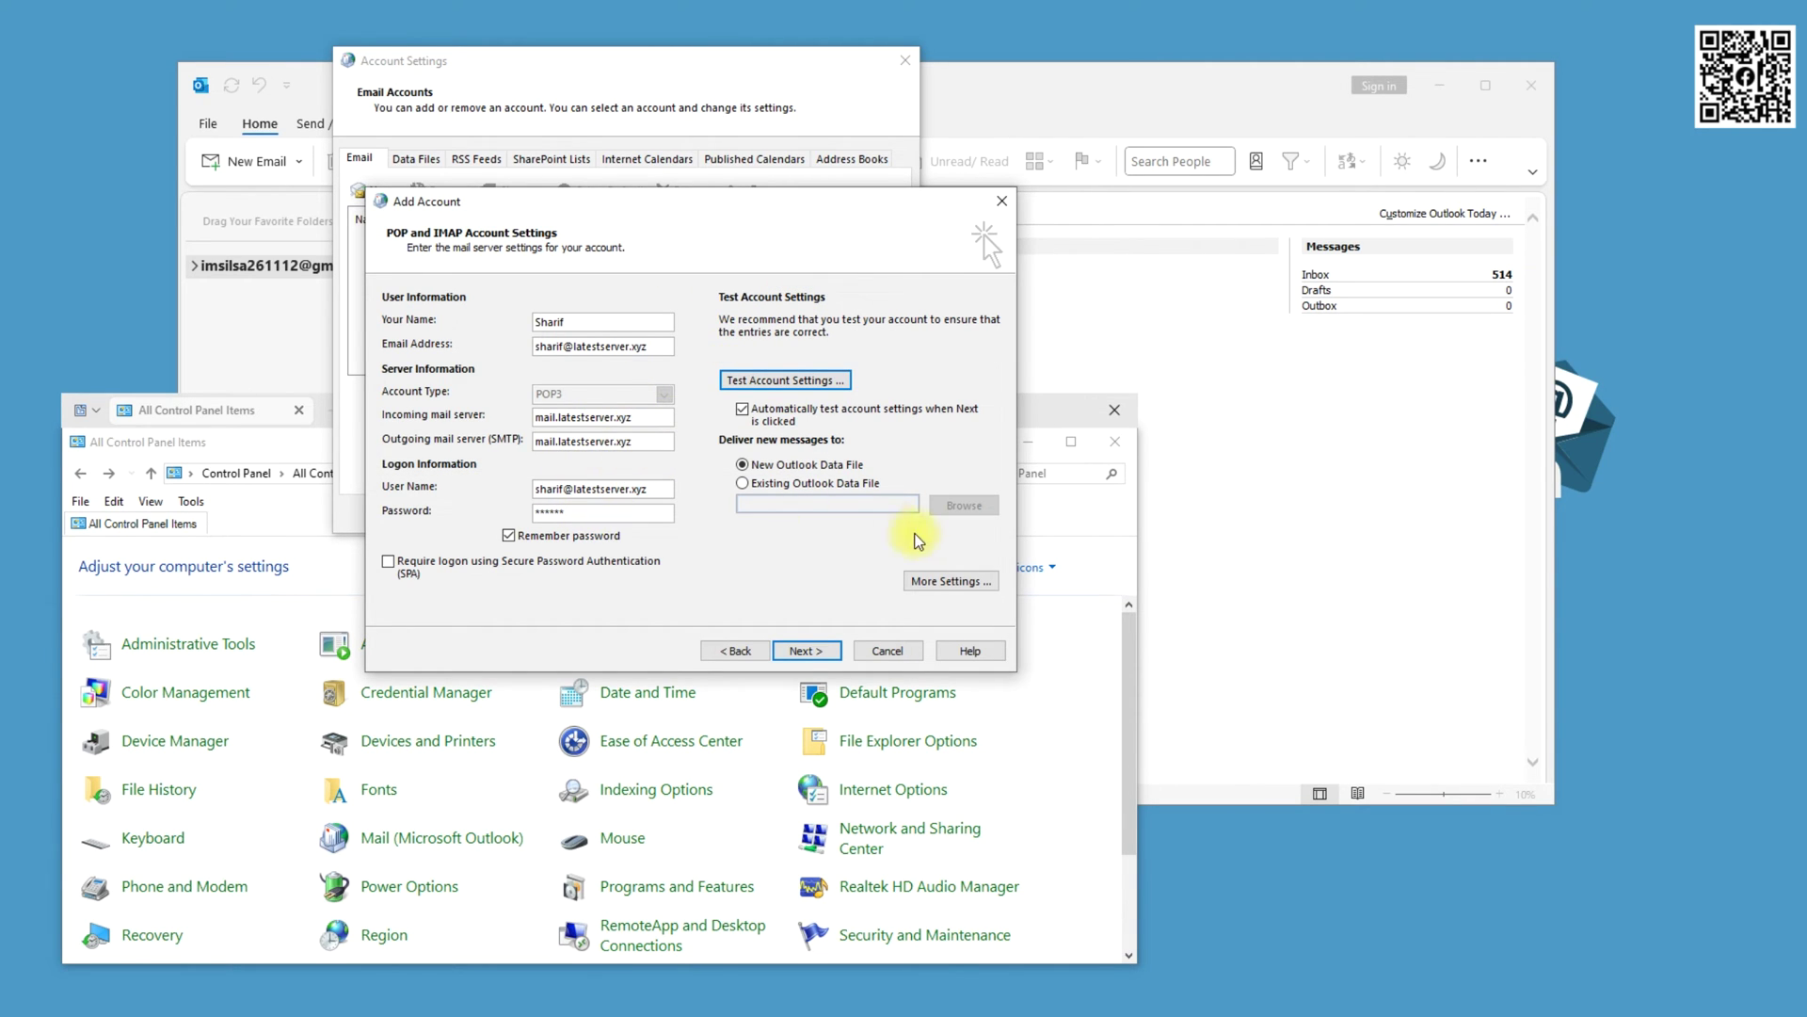
Change the outgoing SMTP port from 465 to 587 and rerun the account test successfully
click(958, 577)
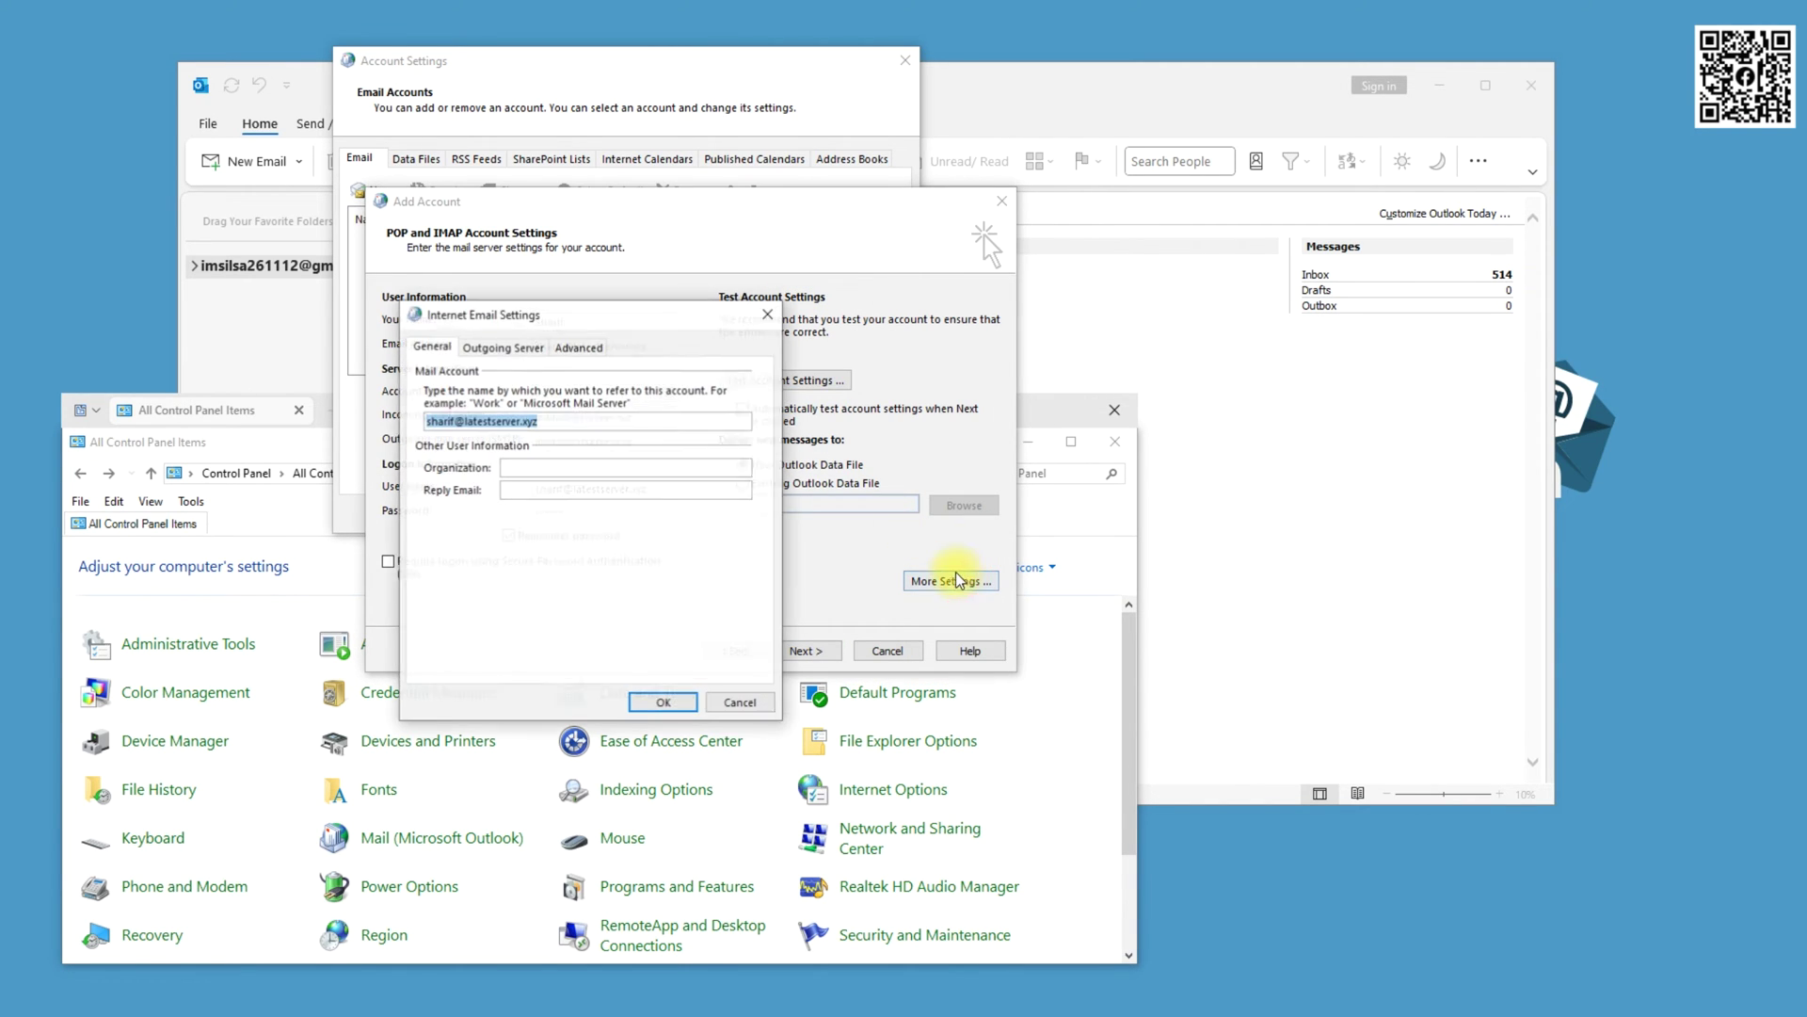
click(503, 347)
click(579, 346)
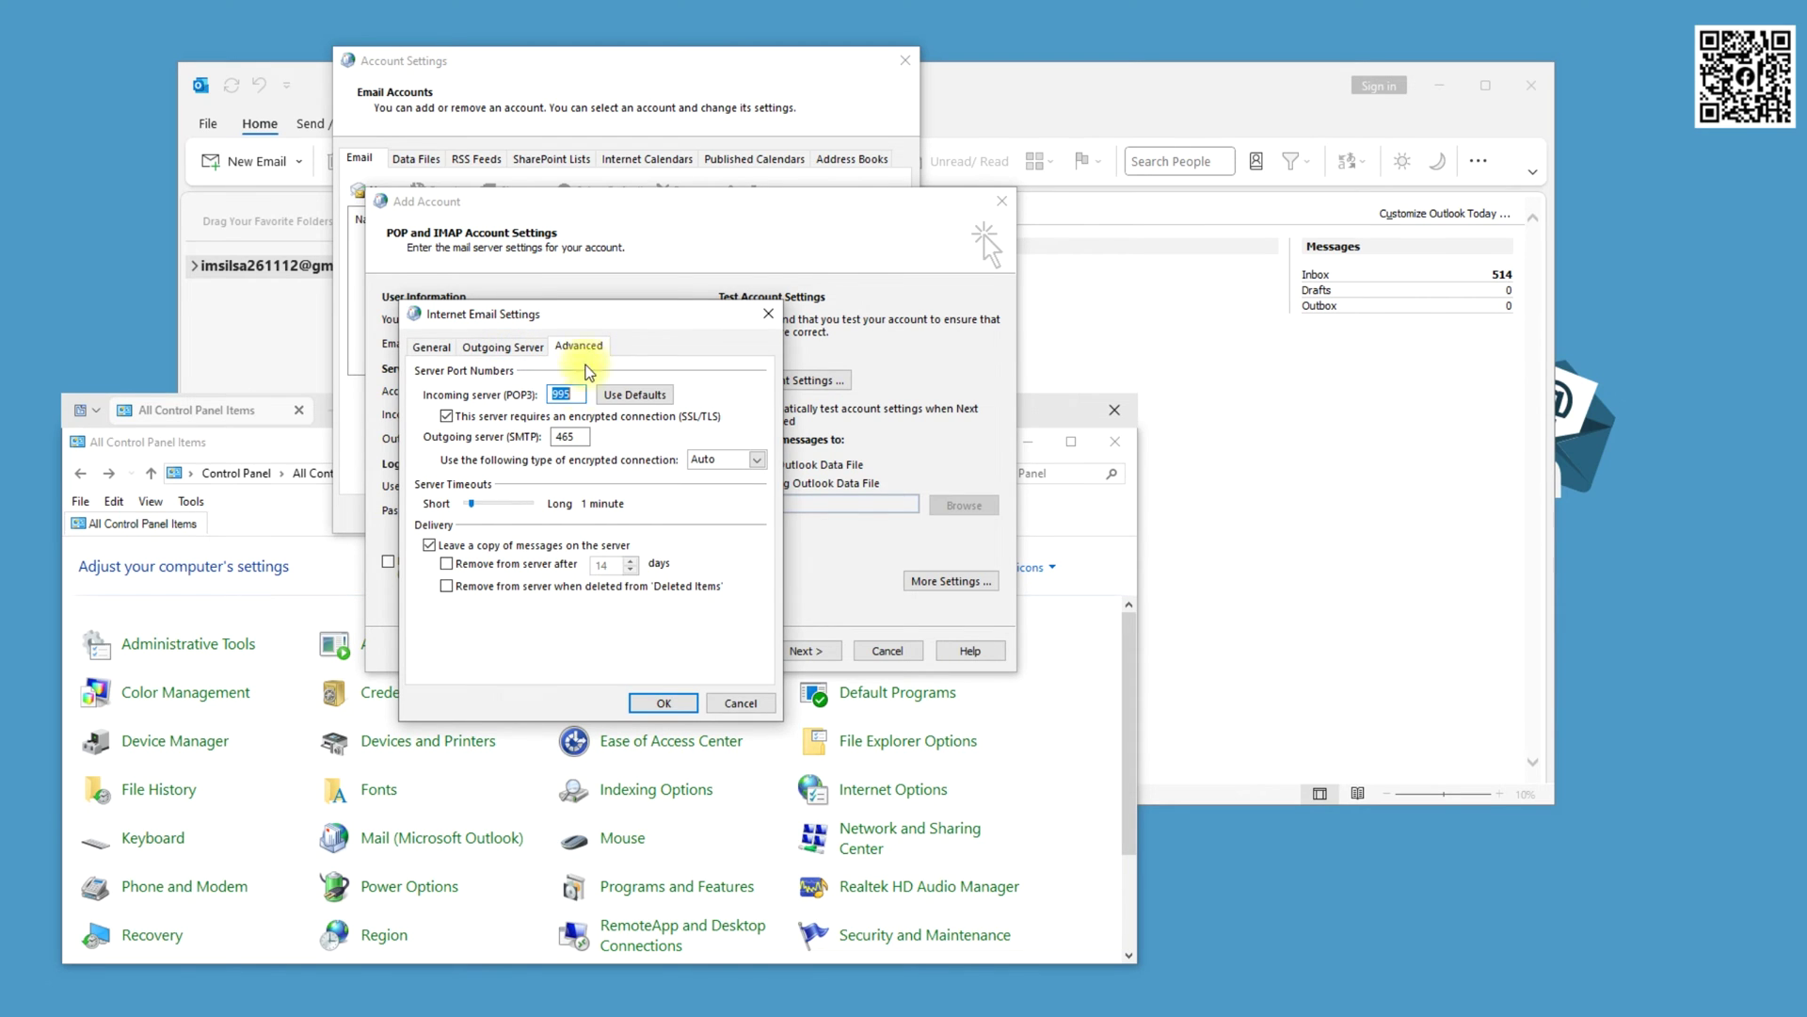
double_click(582, 437)
text(587)
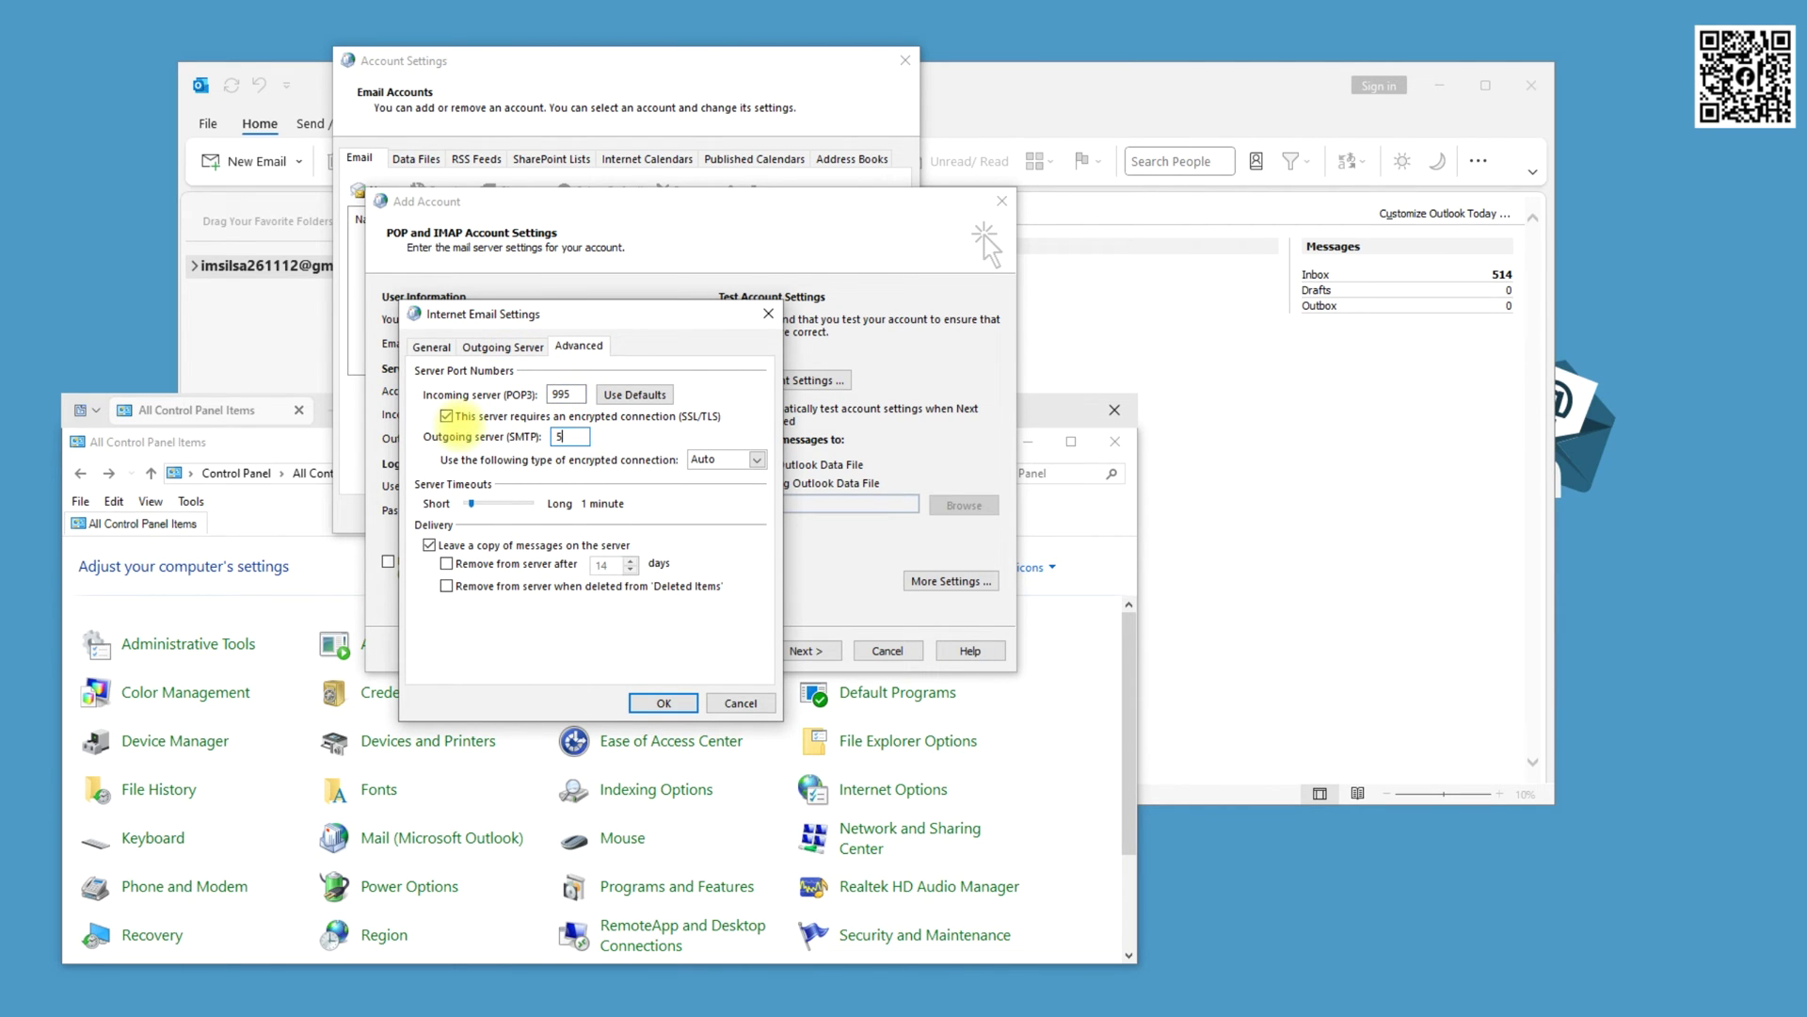
click(673, 702)
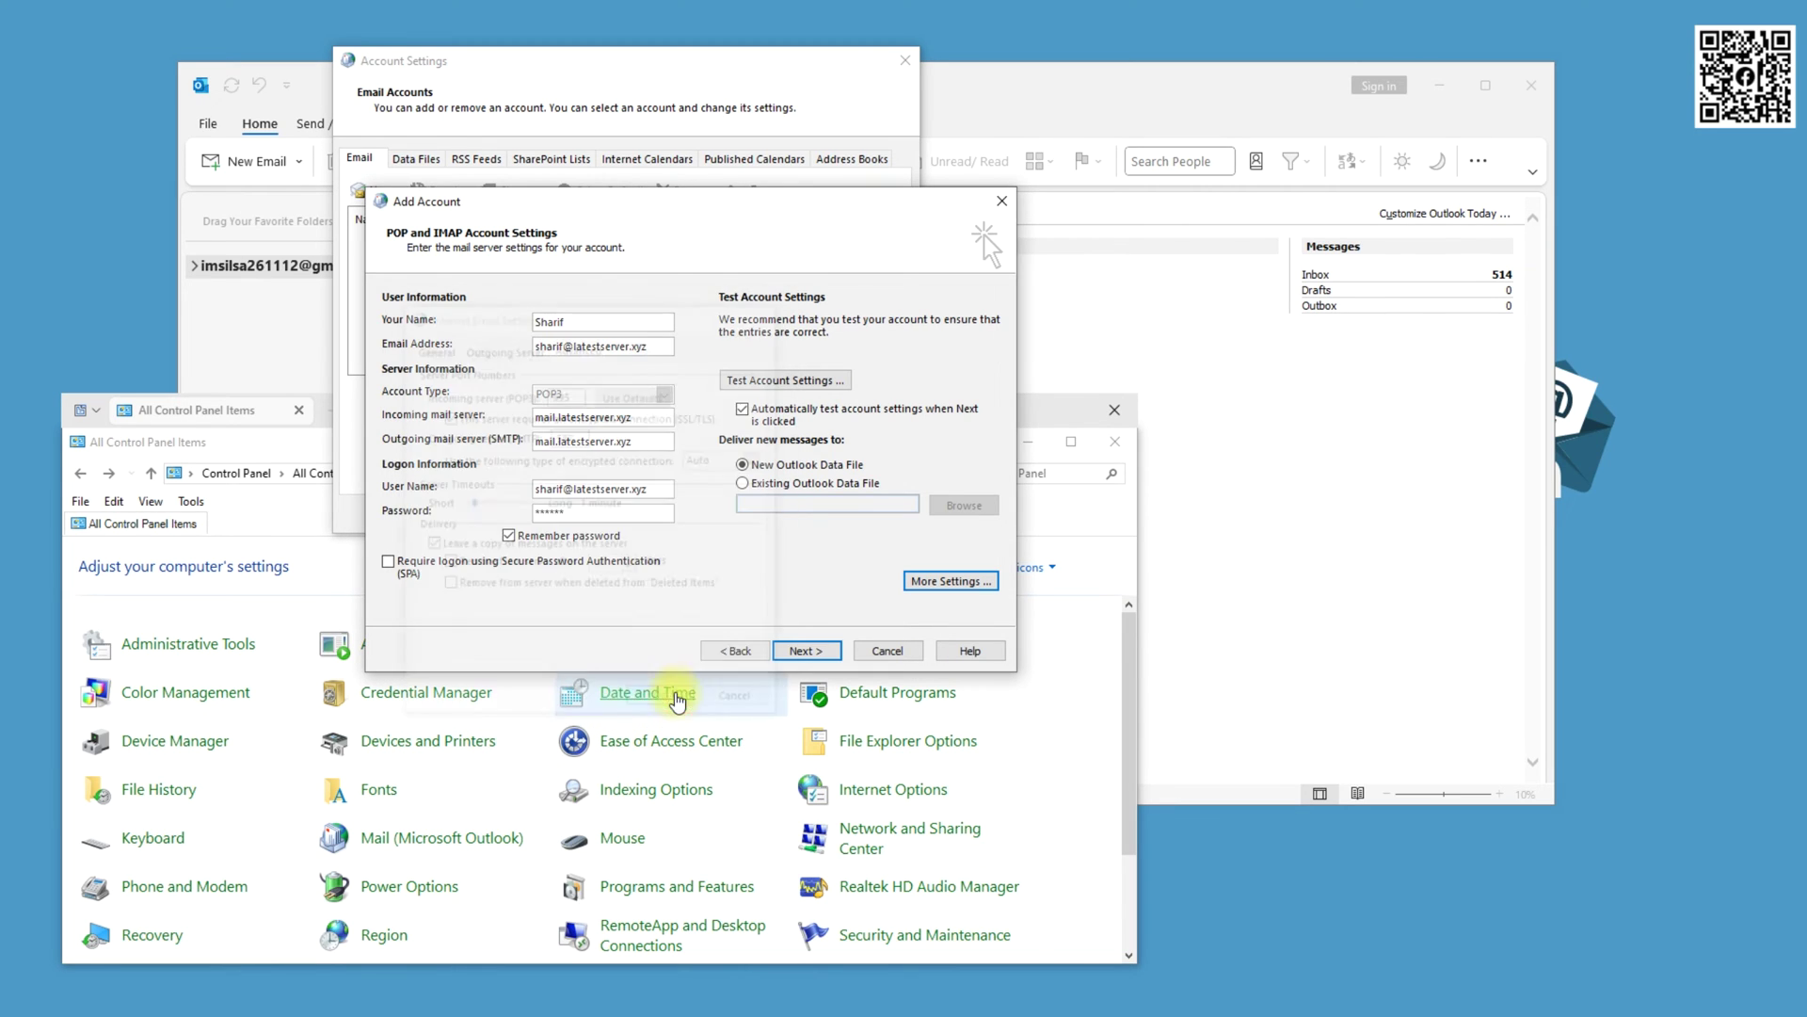
click(777, 373)
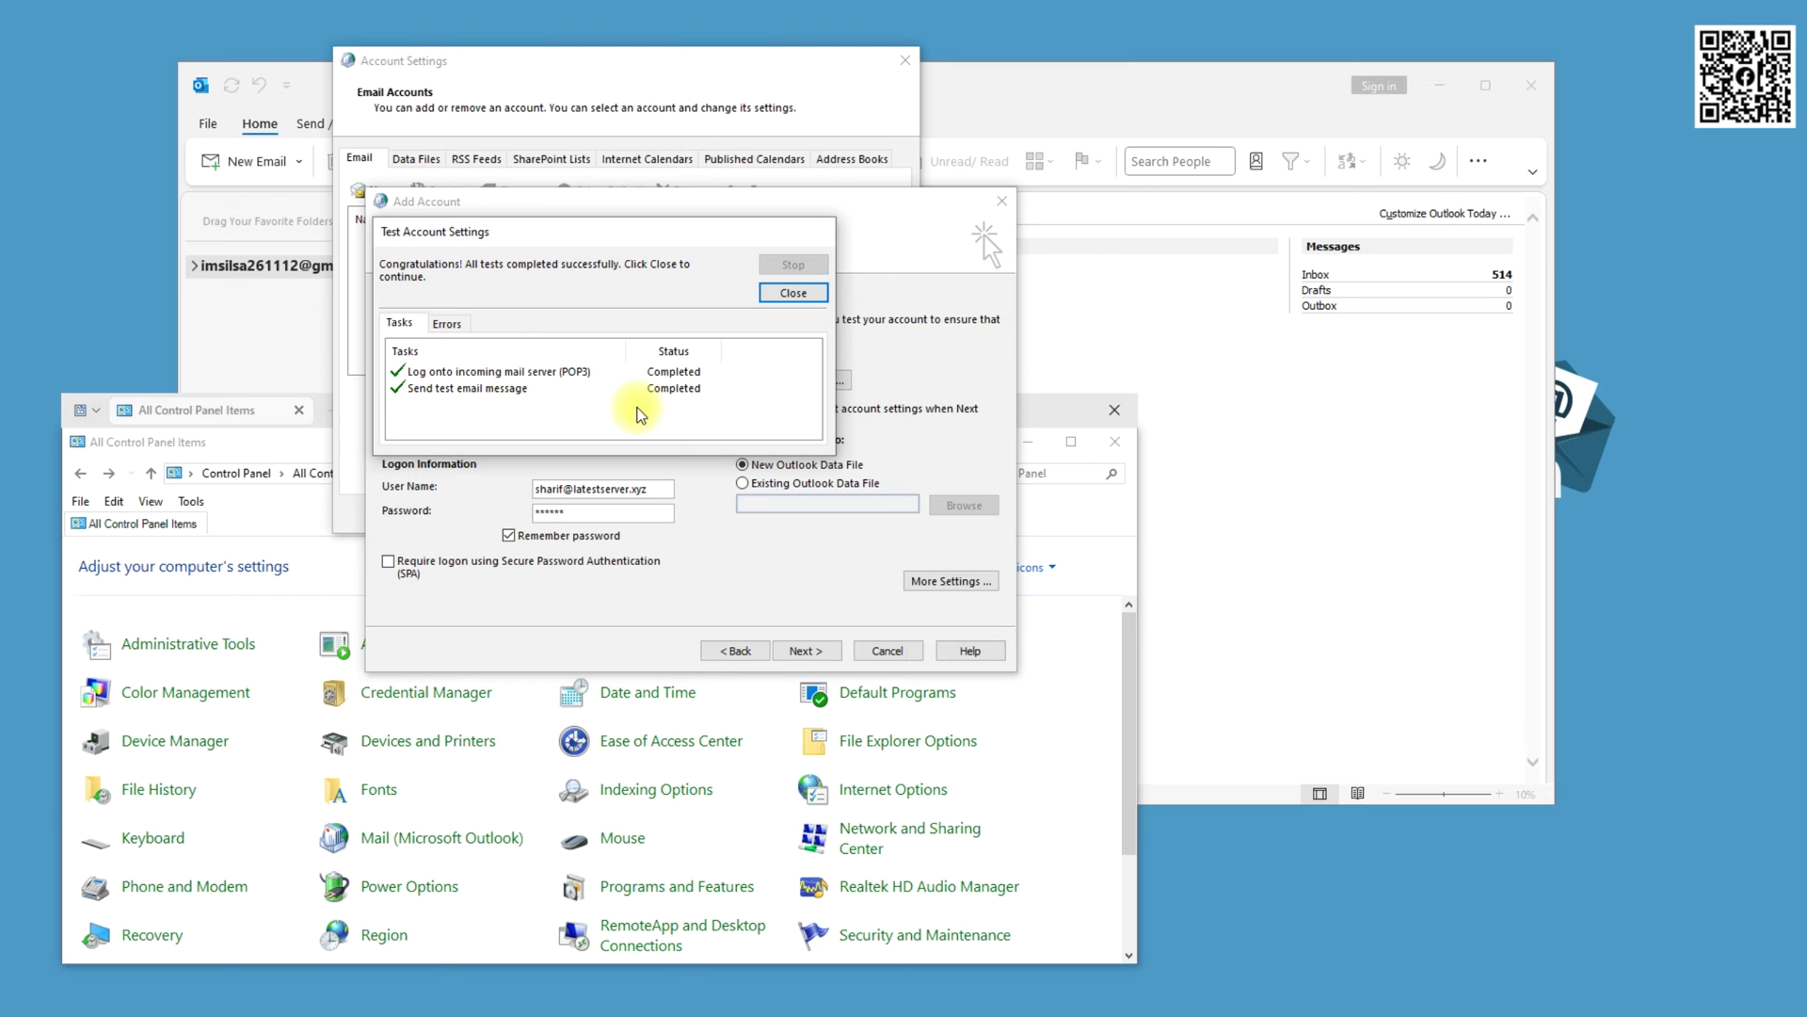
click(796, 292)
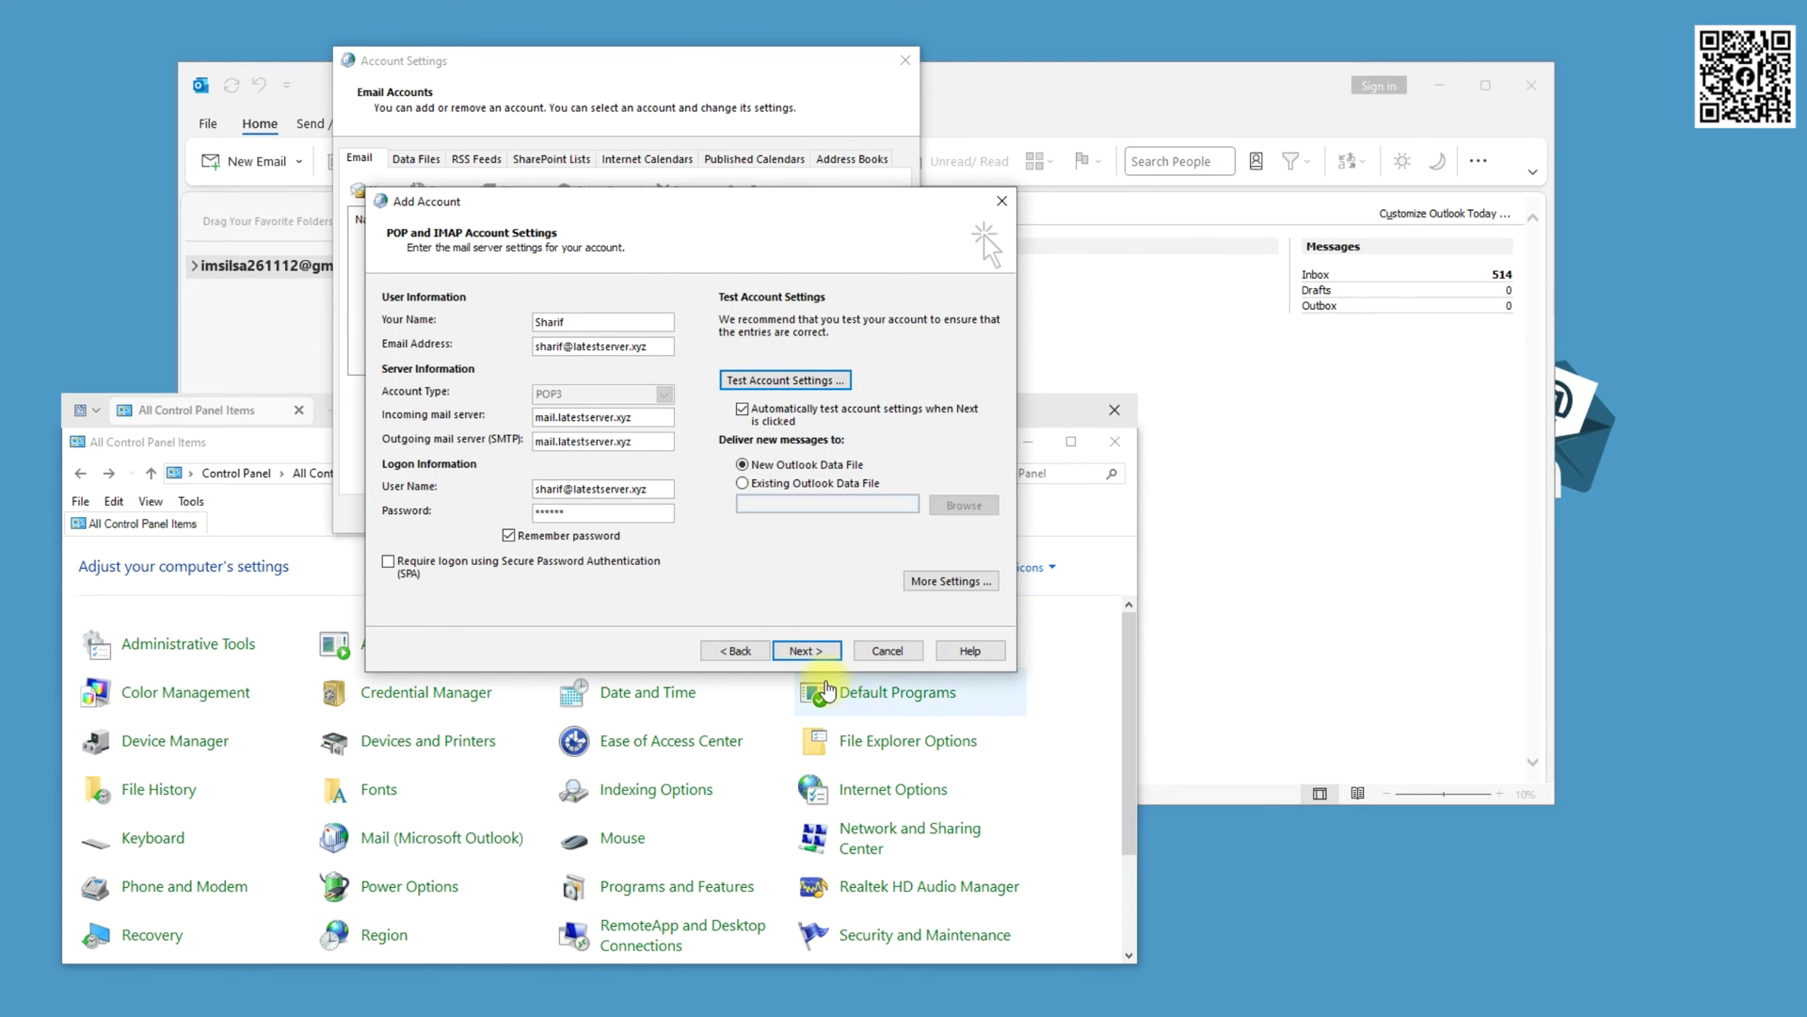
Close the successful account test and open the new POP3 account's Inbox
click(793, 653)
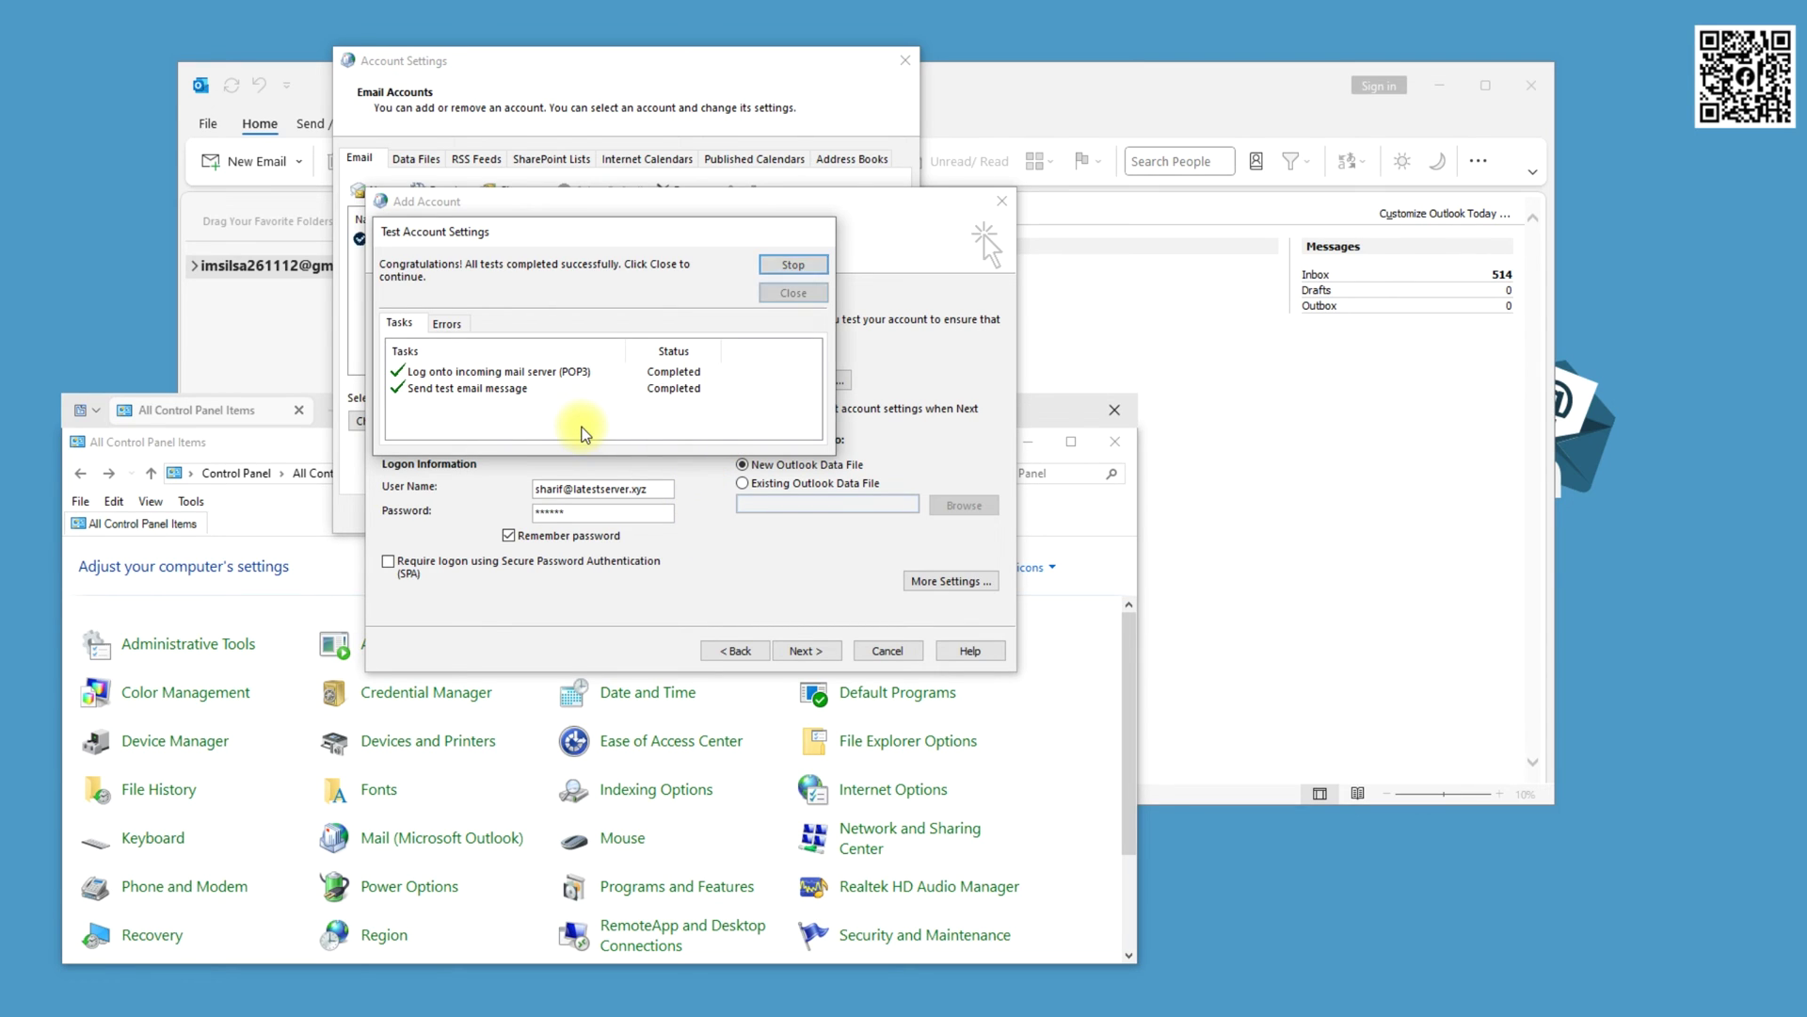
click(785, 301)
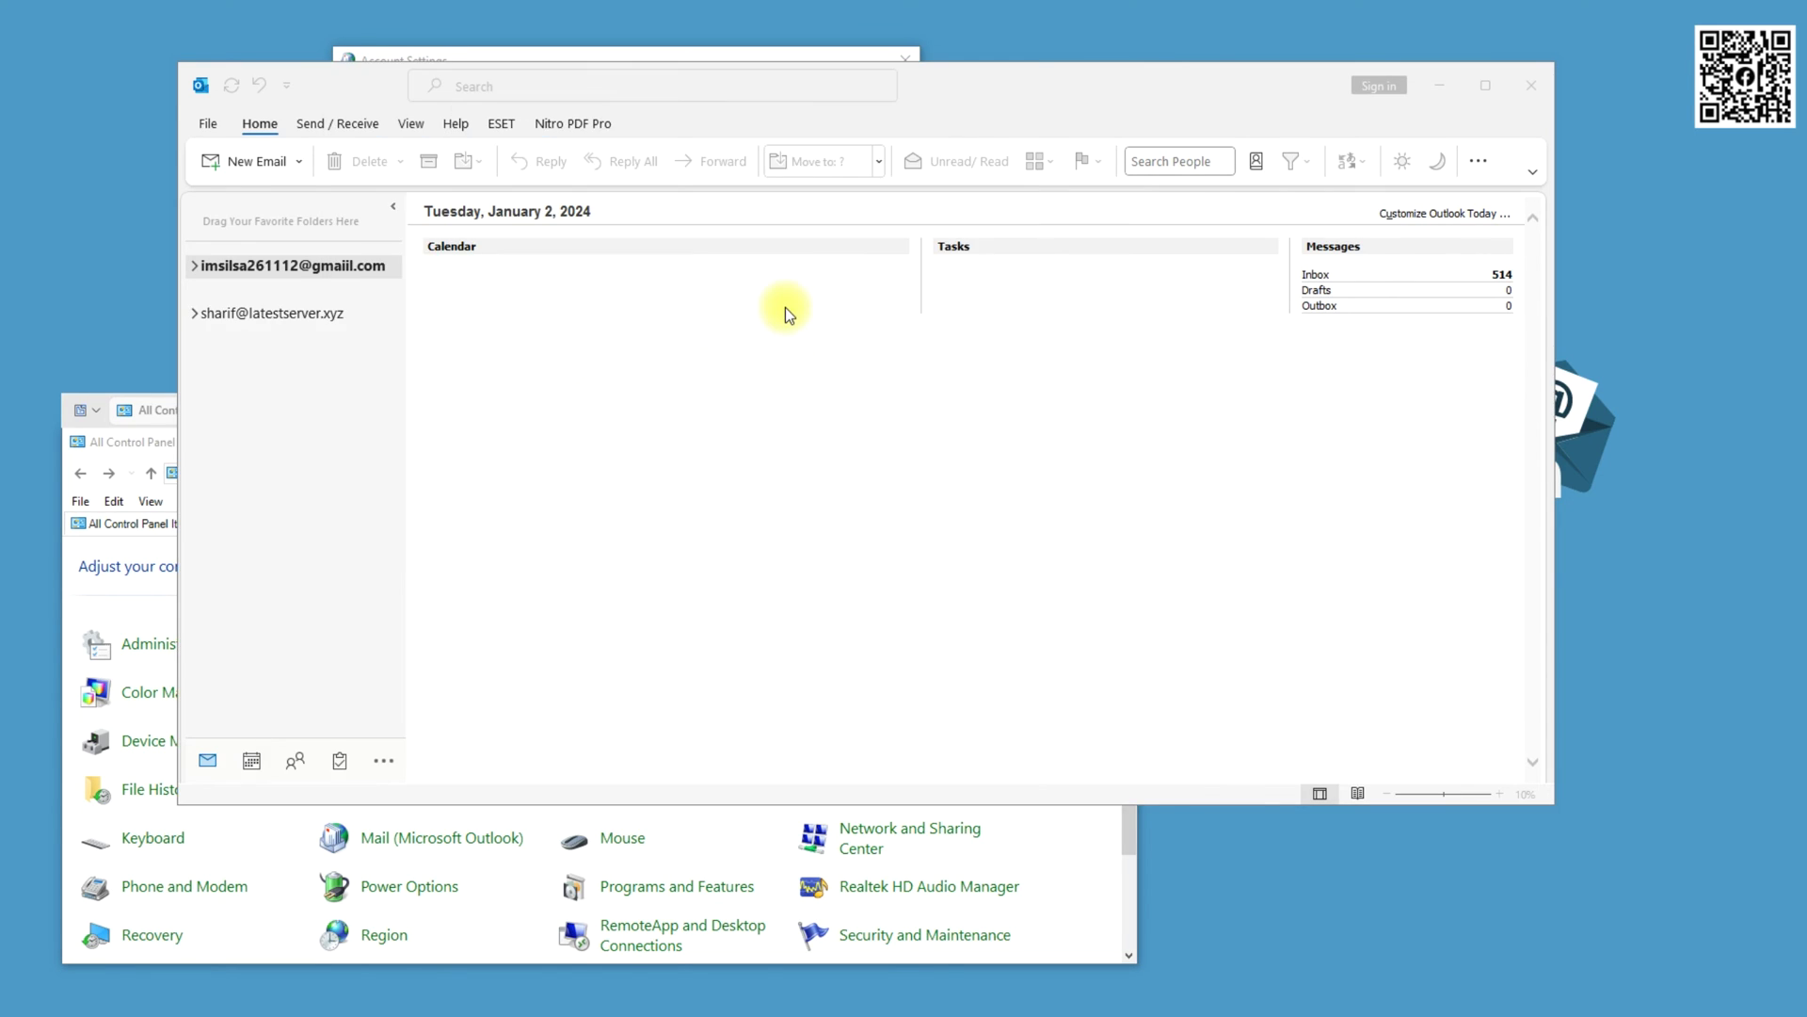
click(193, 314)
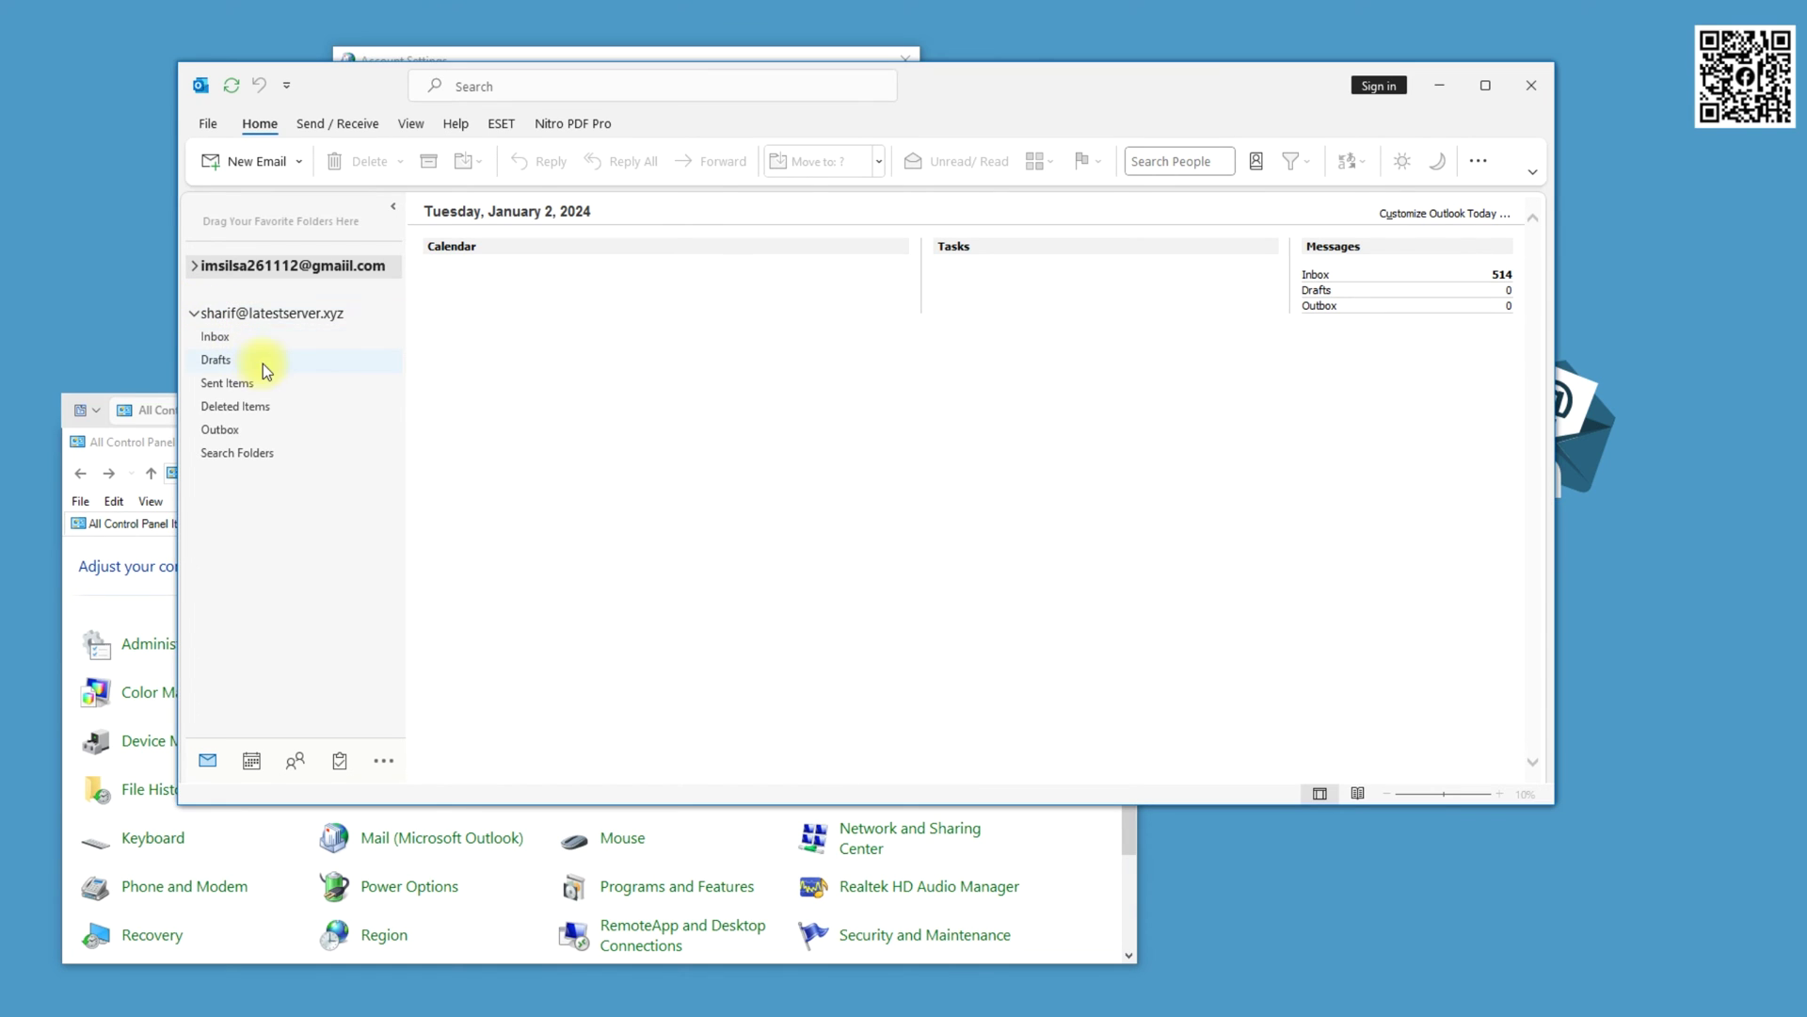
click(218, 335)
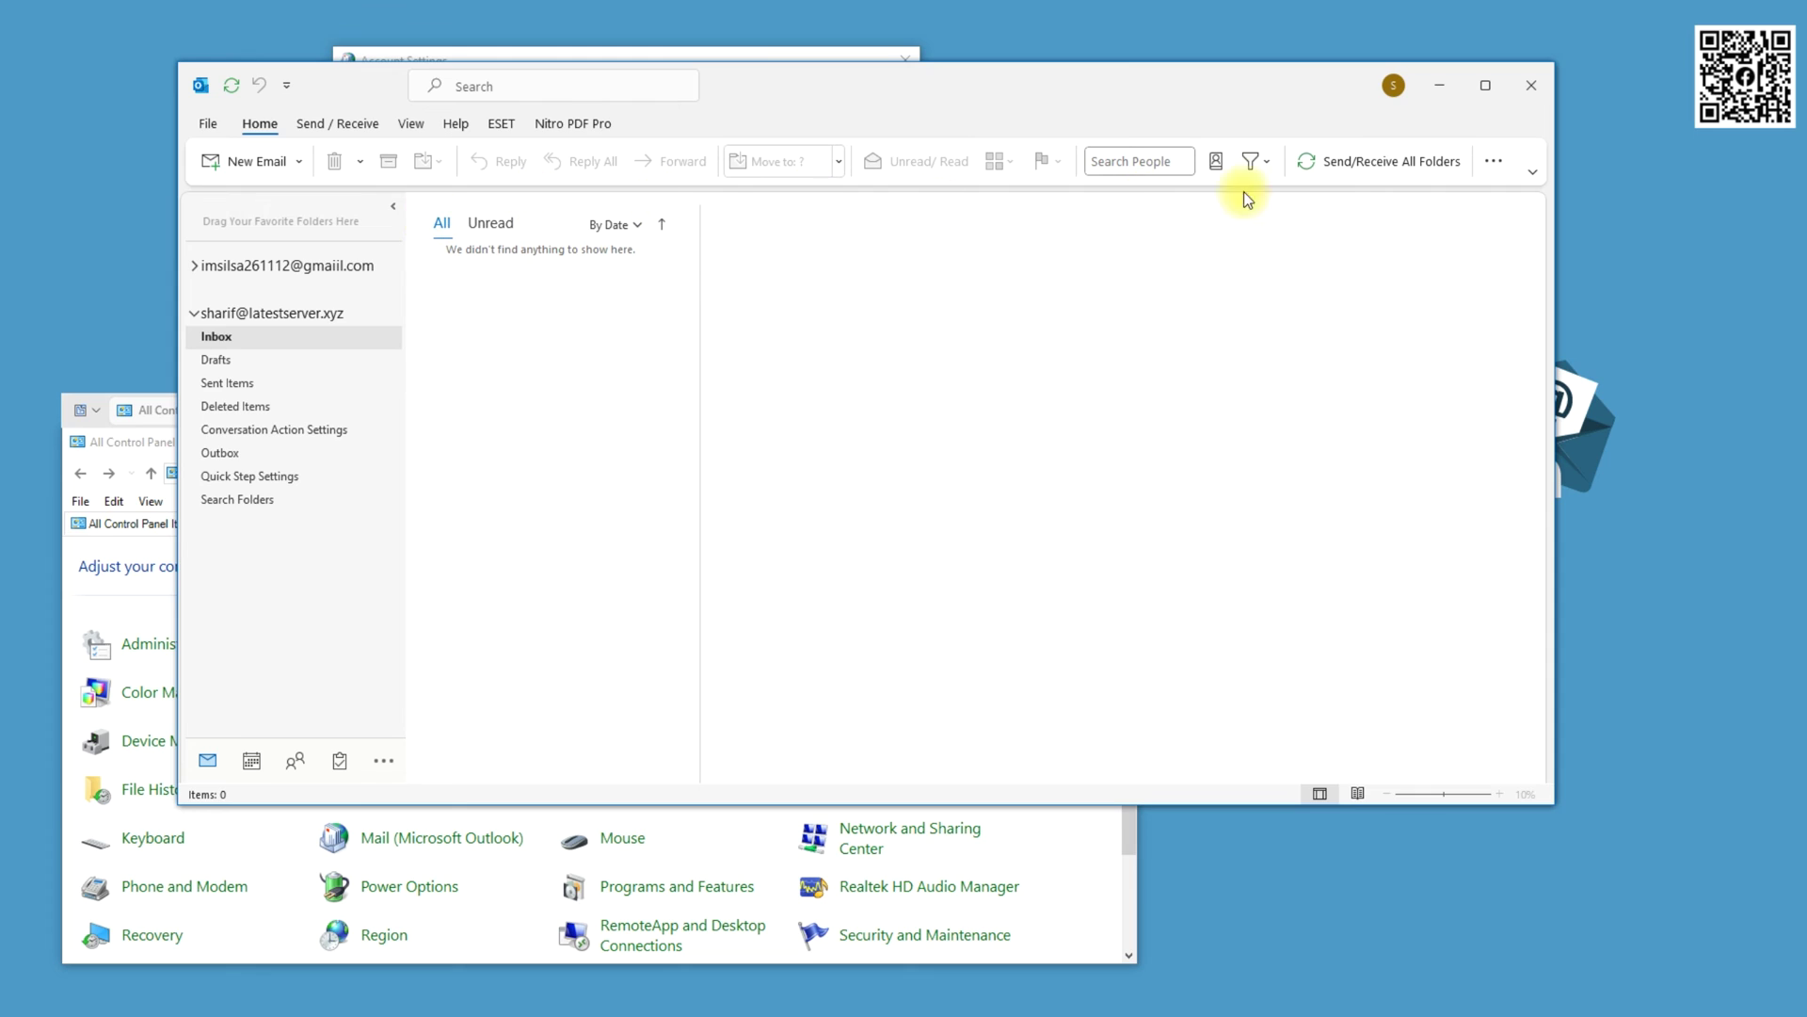
Send/Receive All Folders, accepting the server's unverified certificate, so four messages arrive in the Inbox
click(1388, 161)
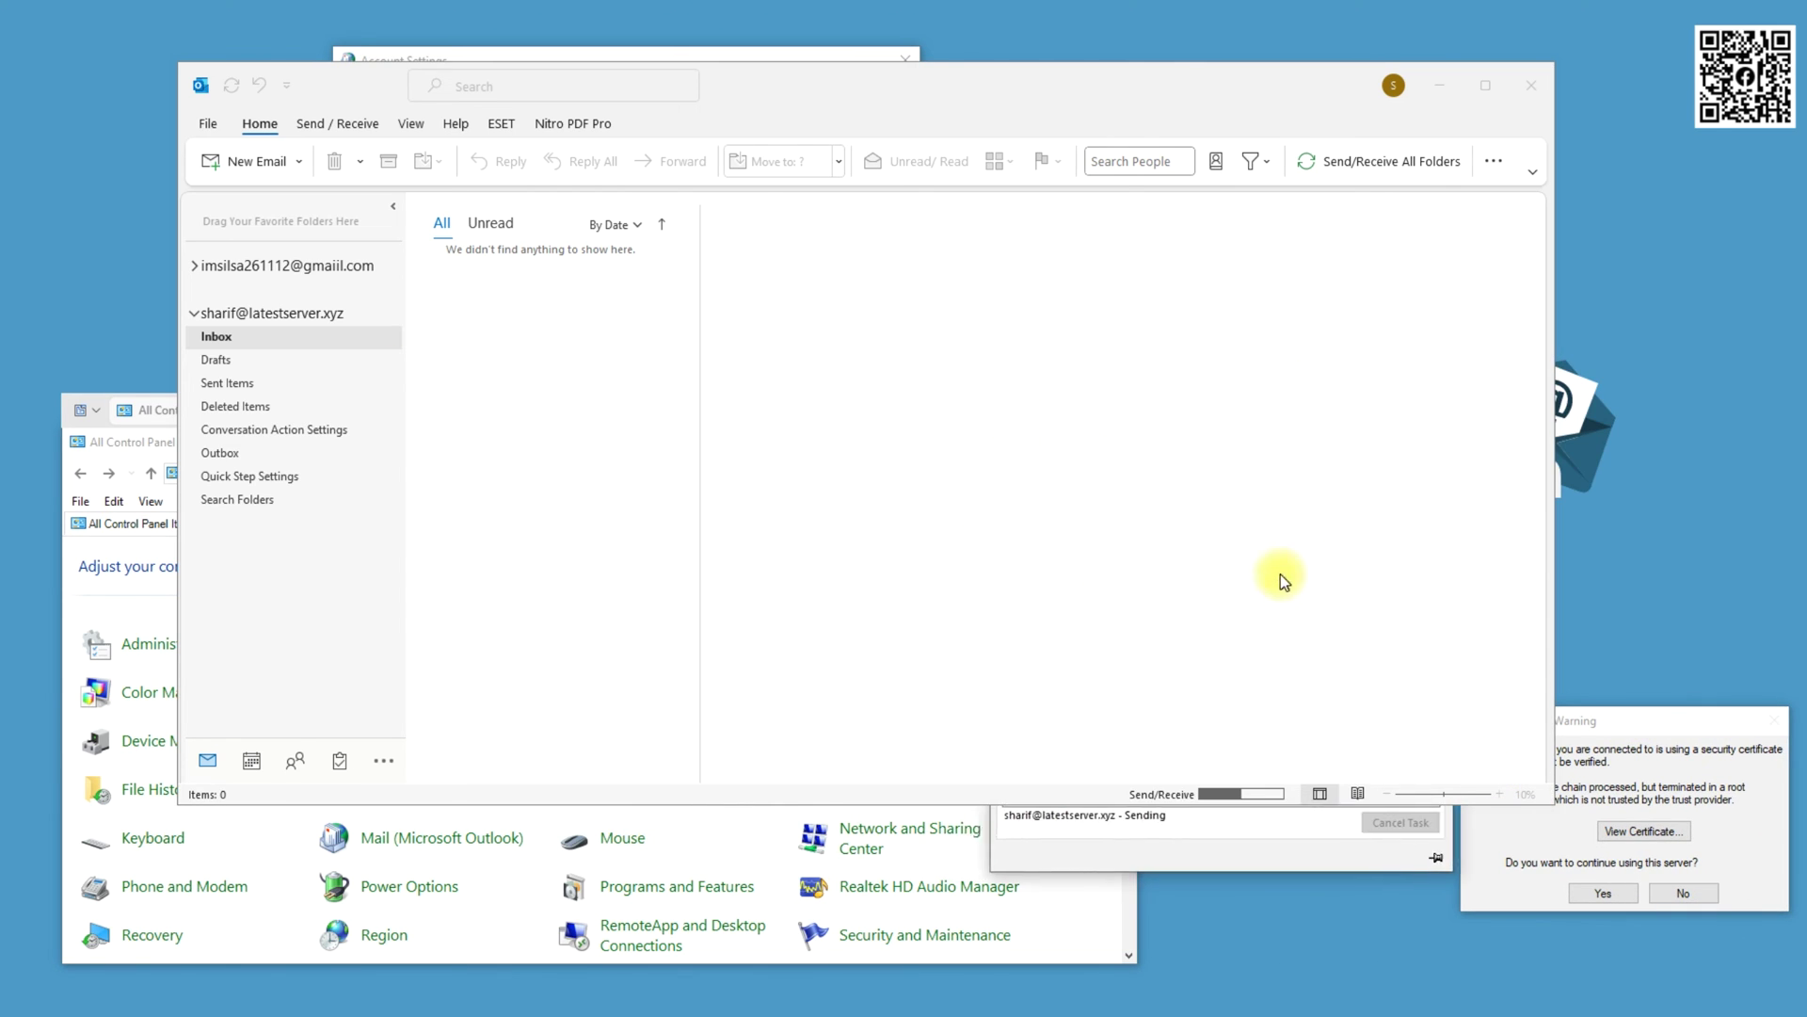
drag(1090, 81, 872, 32)
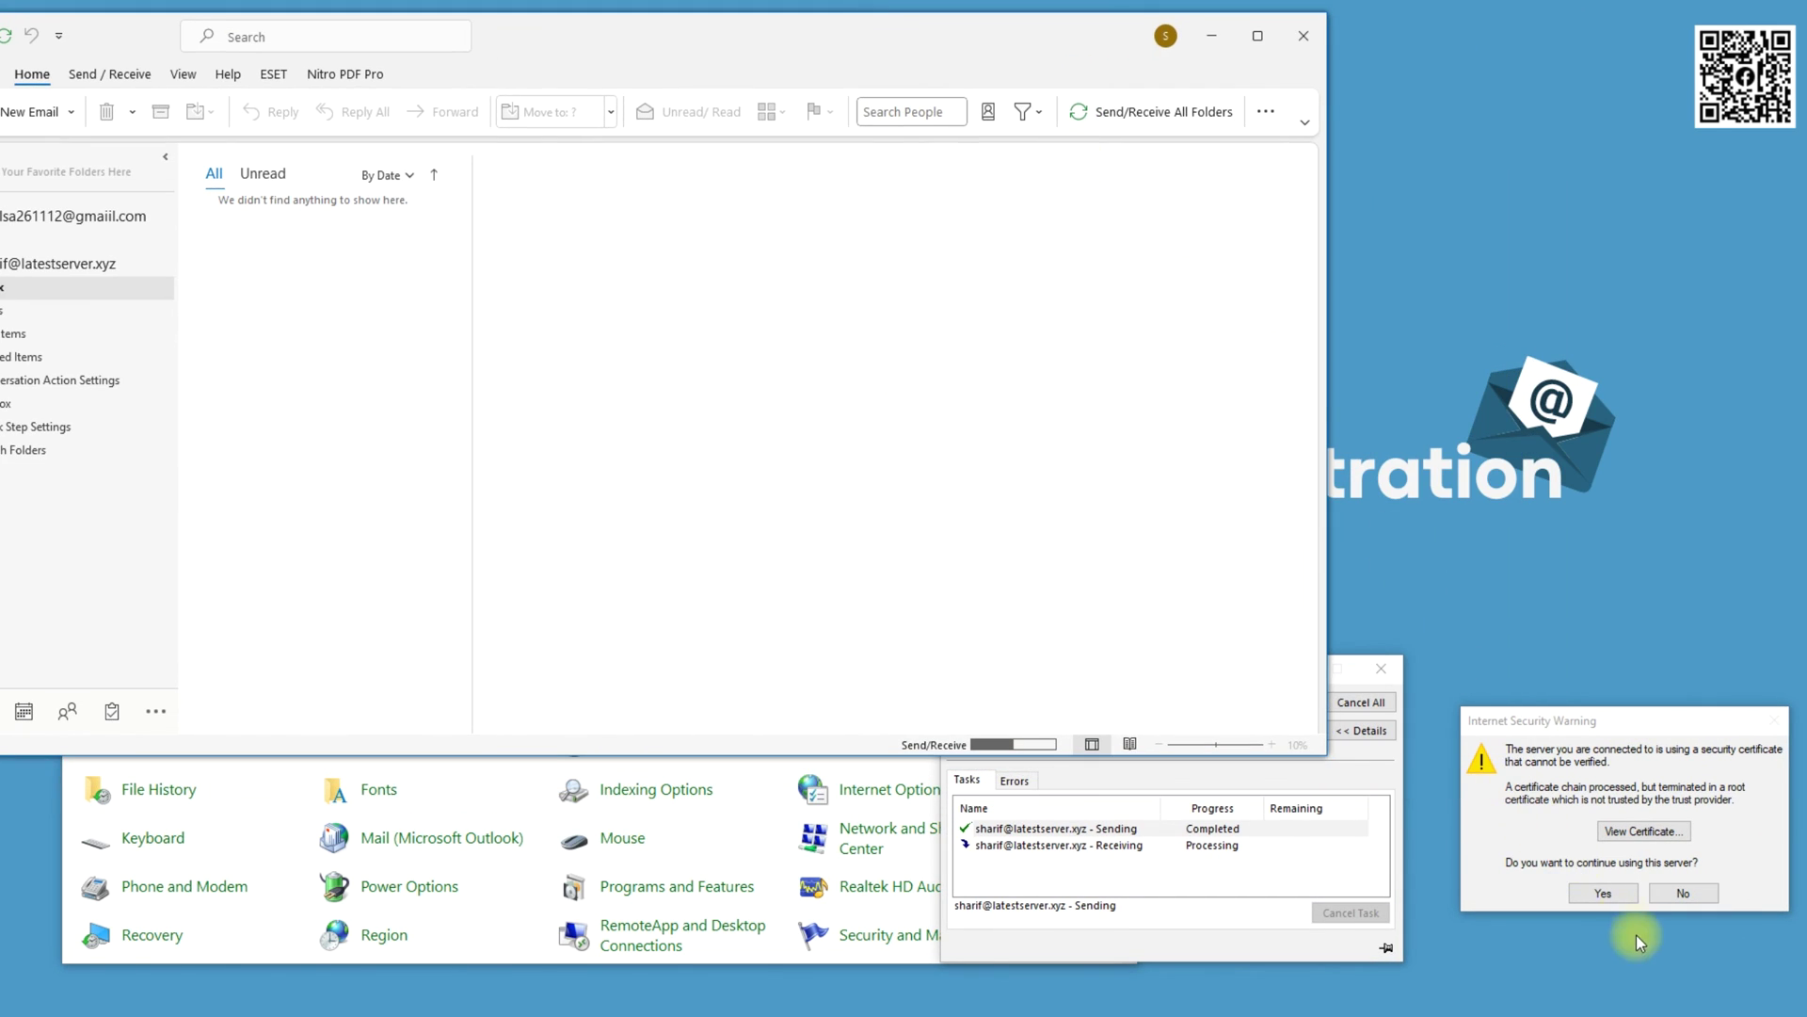
click(1632, 899)
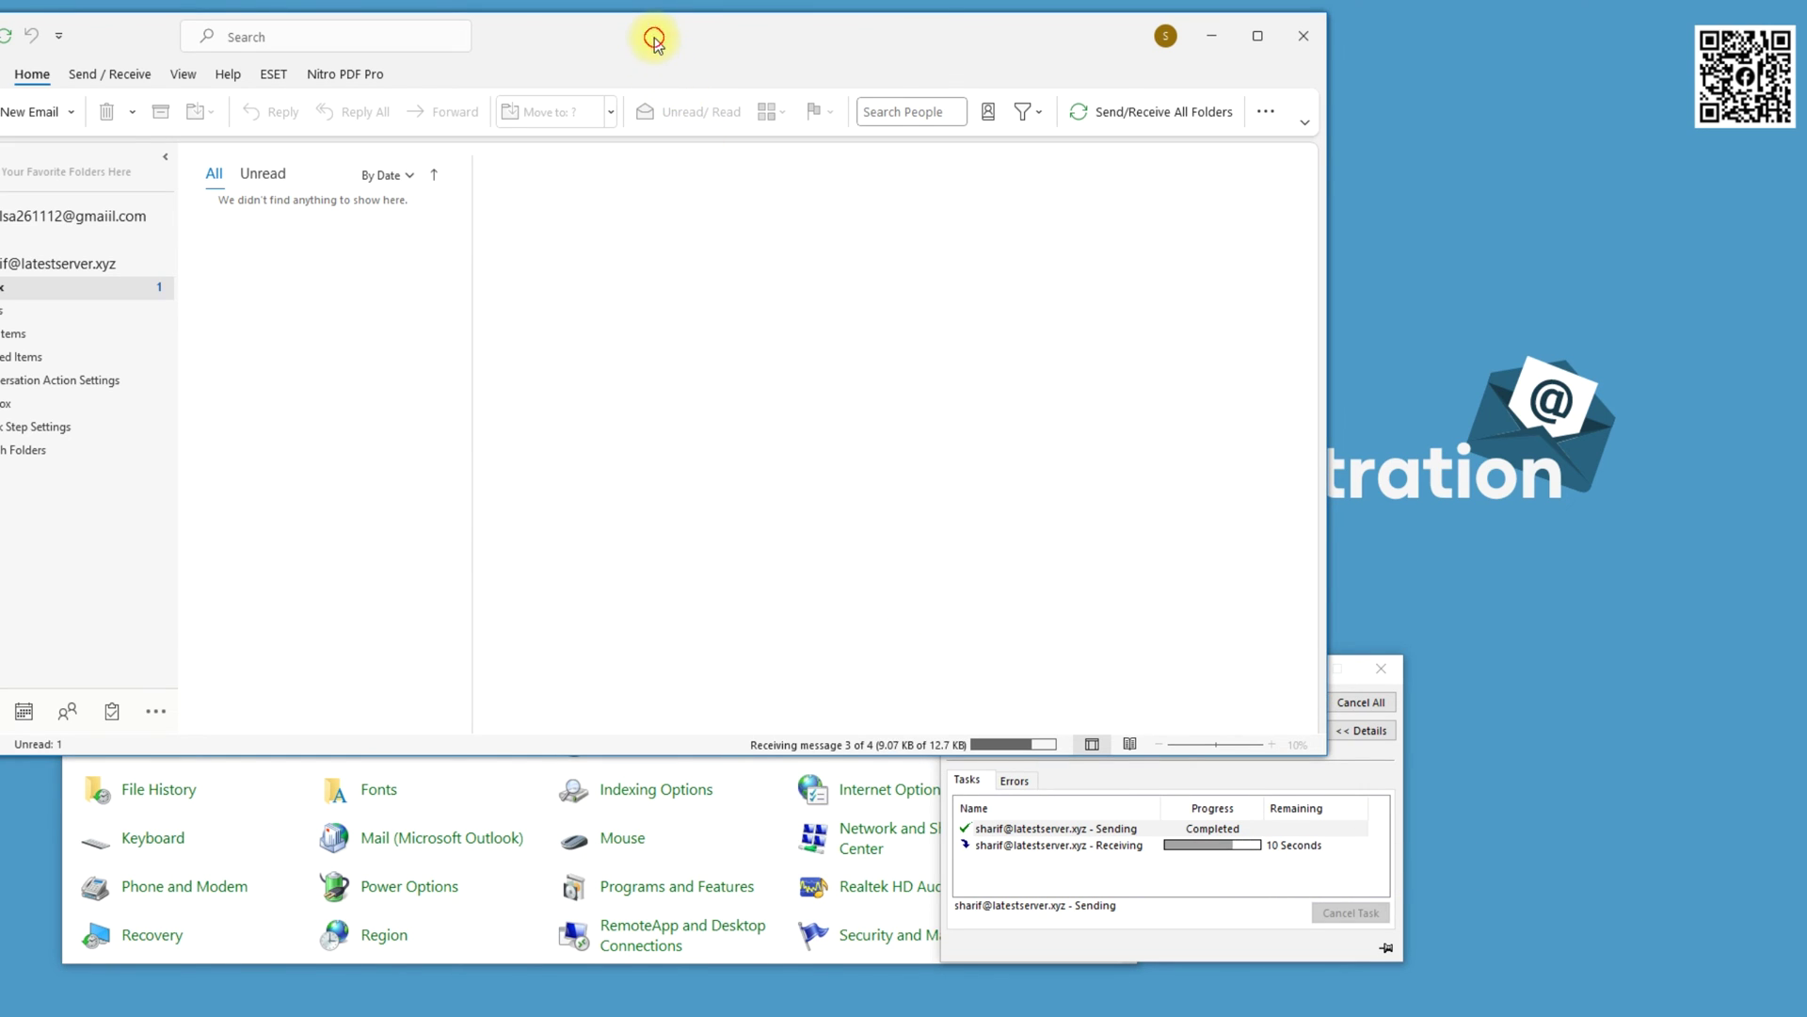
drag(655, 37, 771, 37)
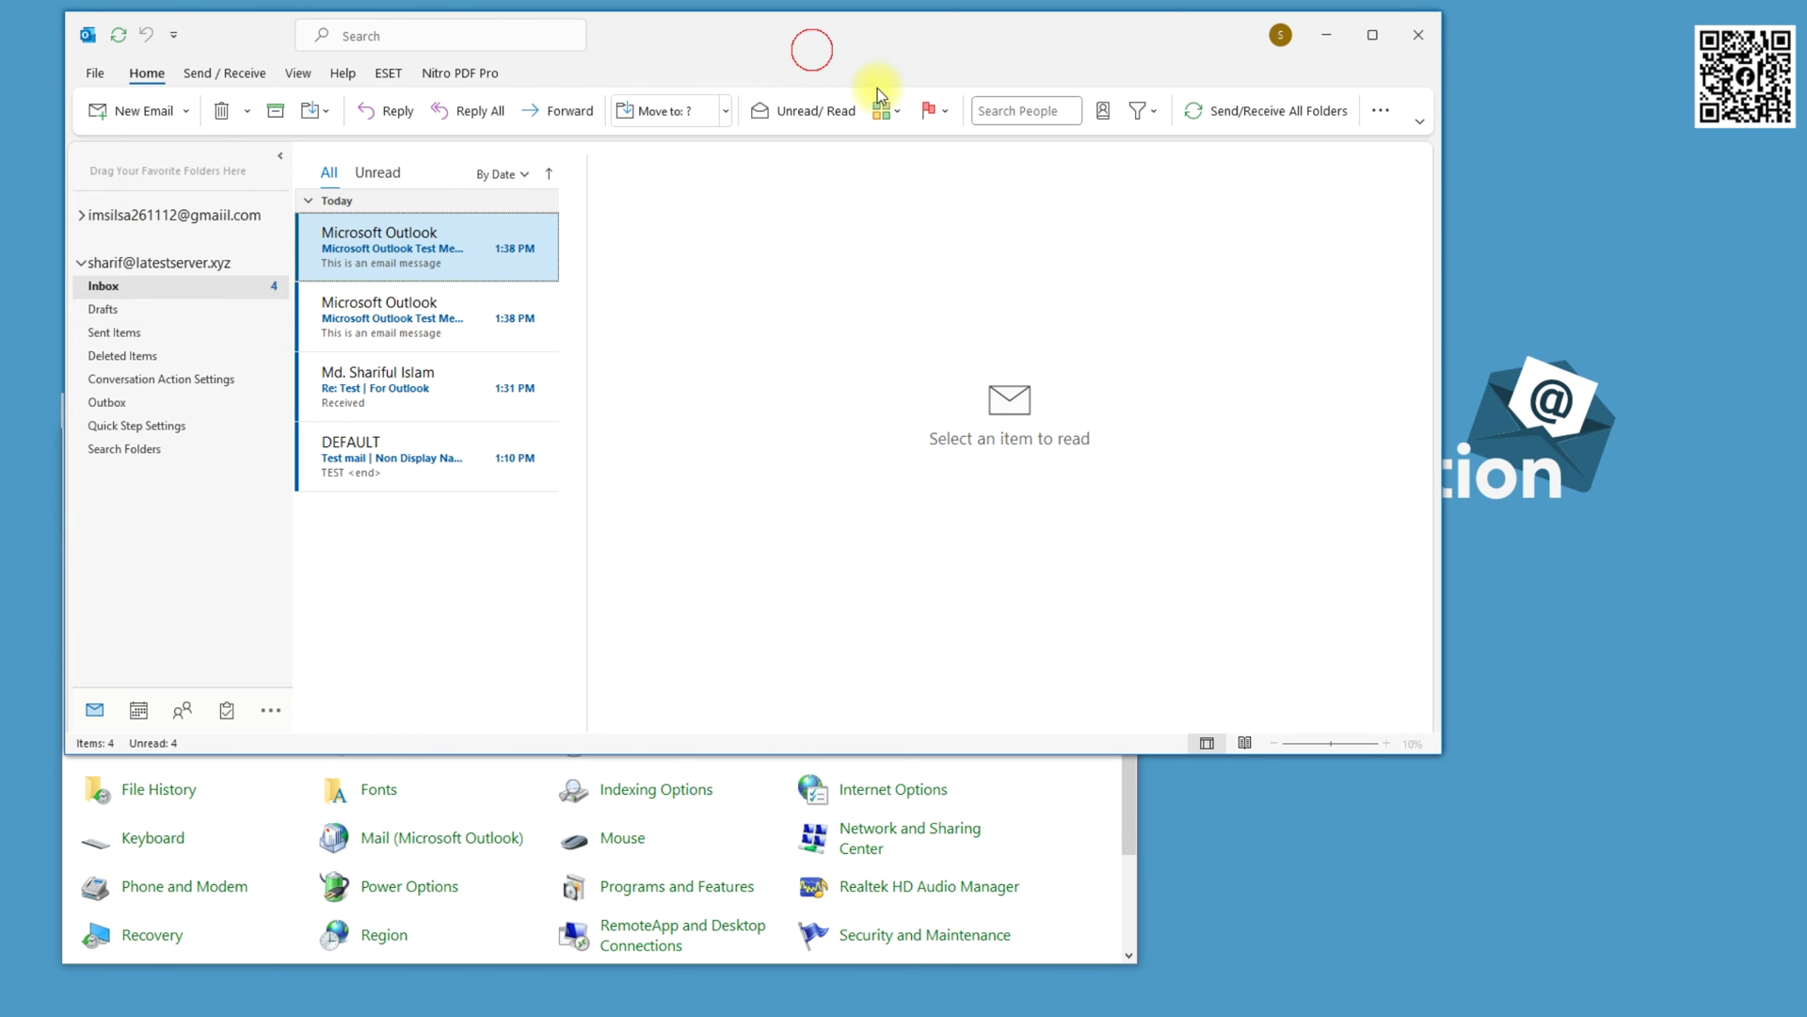
drag(813, 54, 1090, 143)
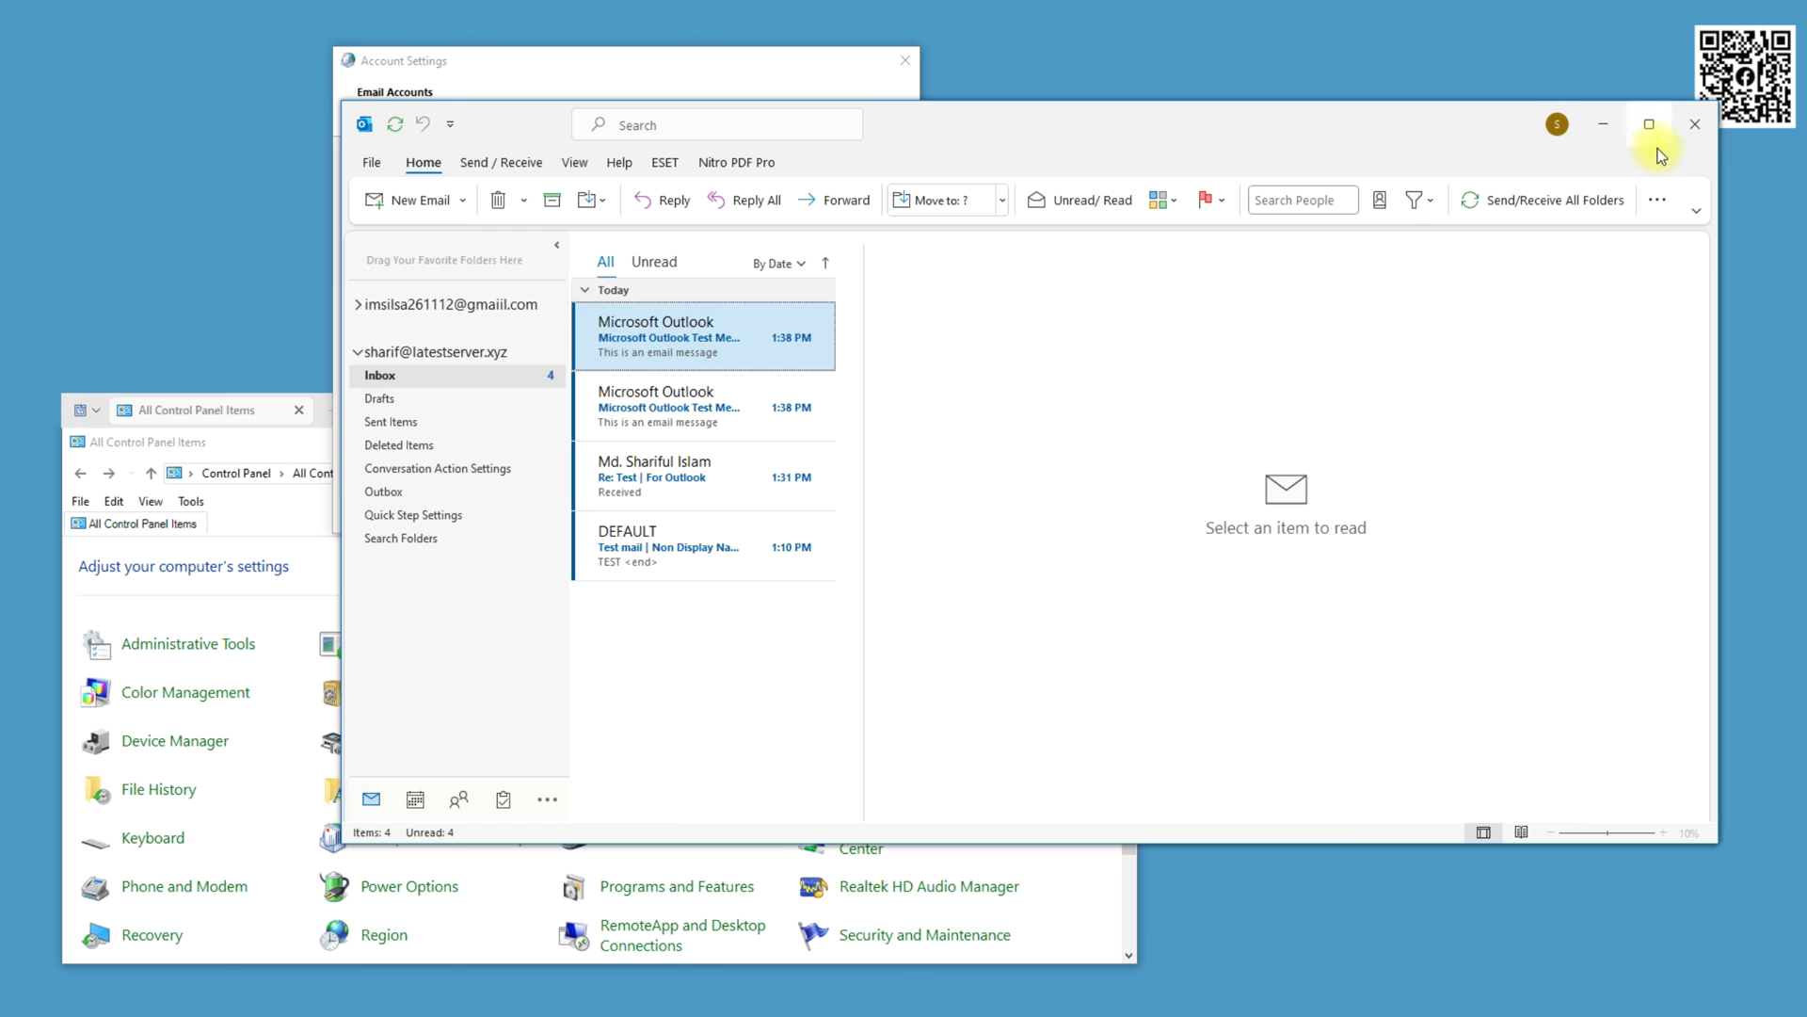
Finish the account wizard and close Account Settings, Mail Setup and Control Panel
click(1610, 128)
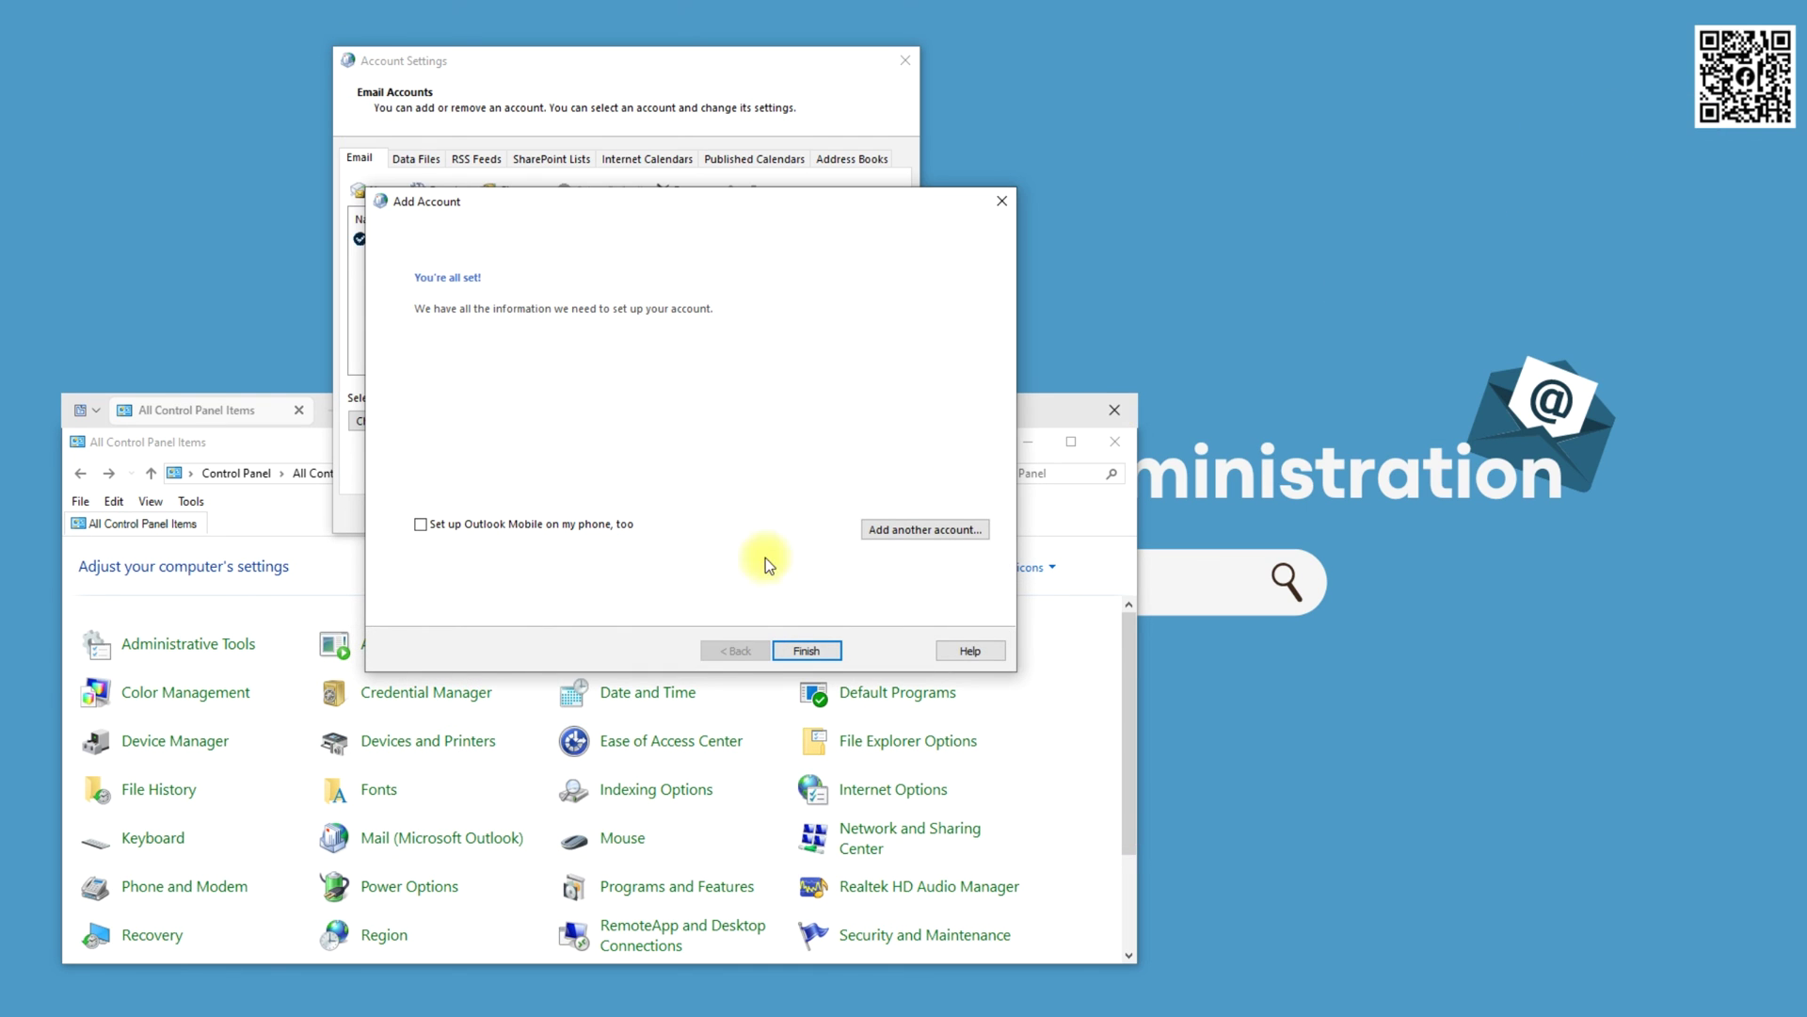
click(829, 650)
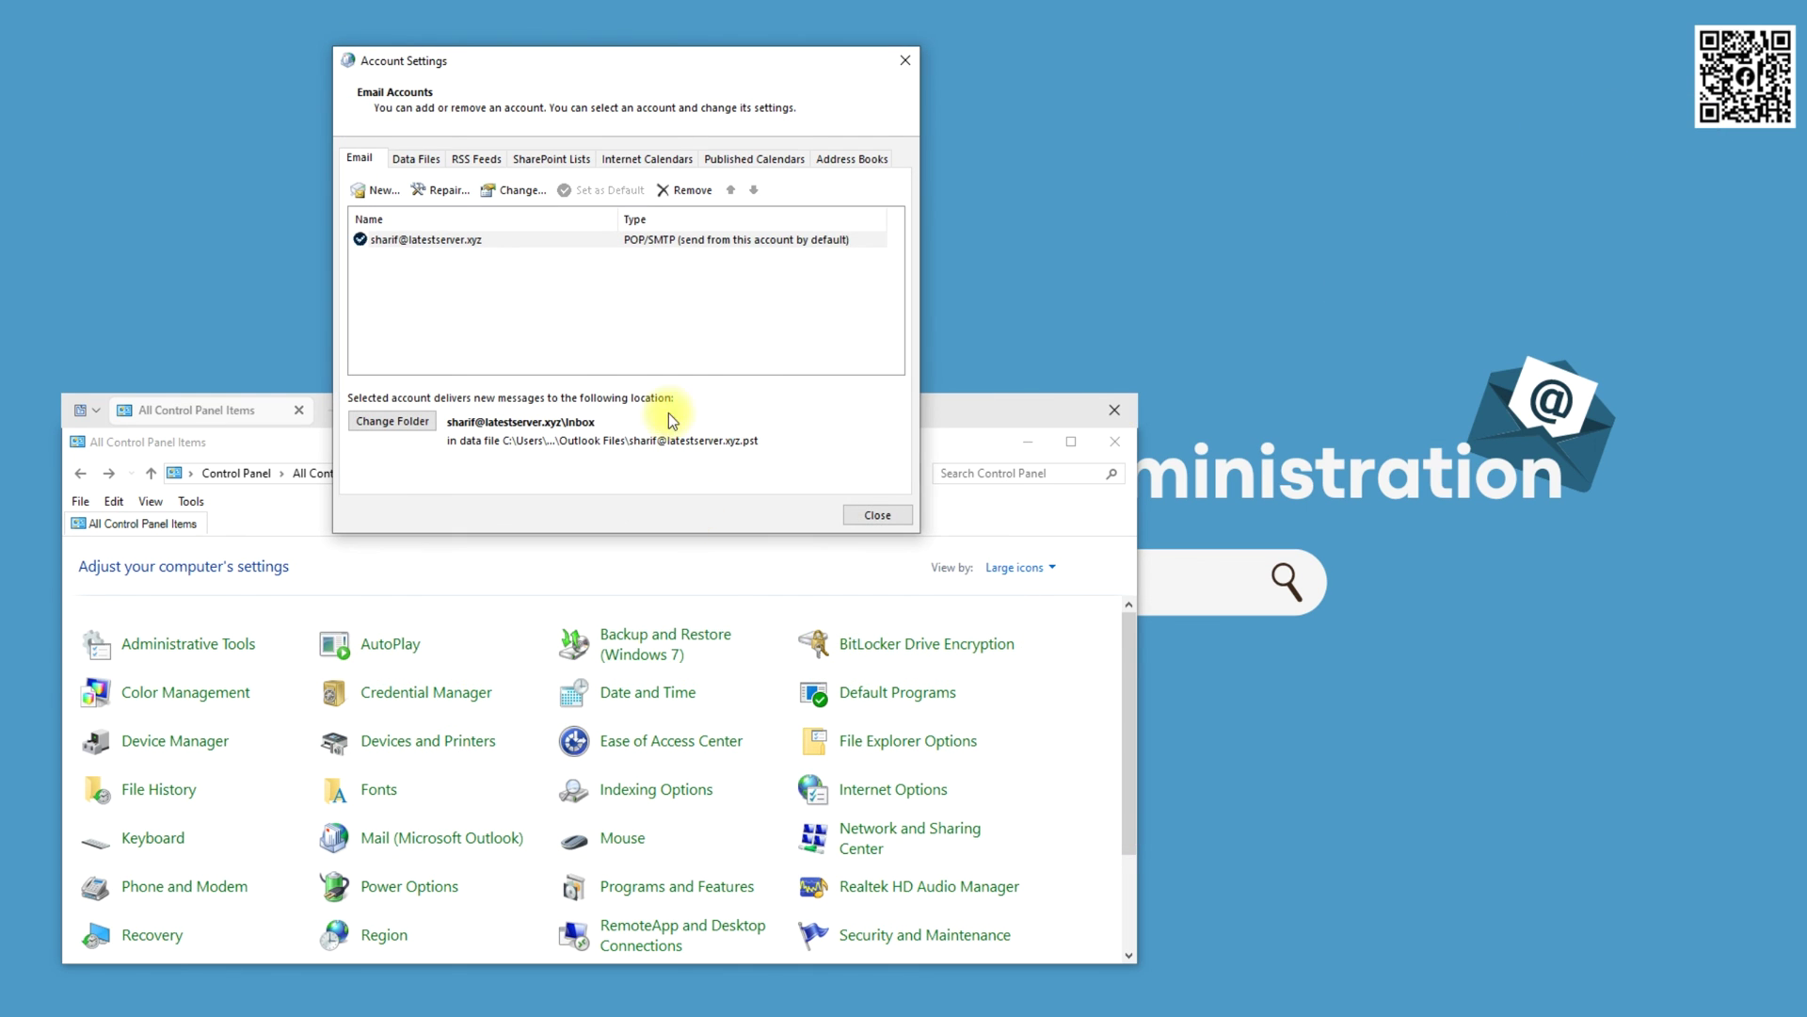
click(874, 513)
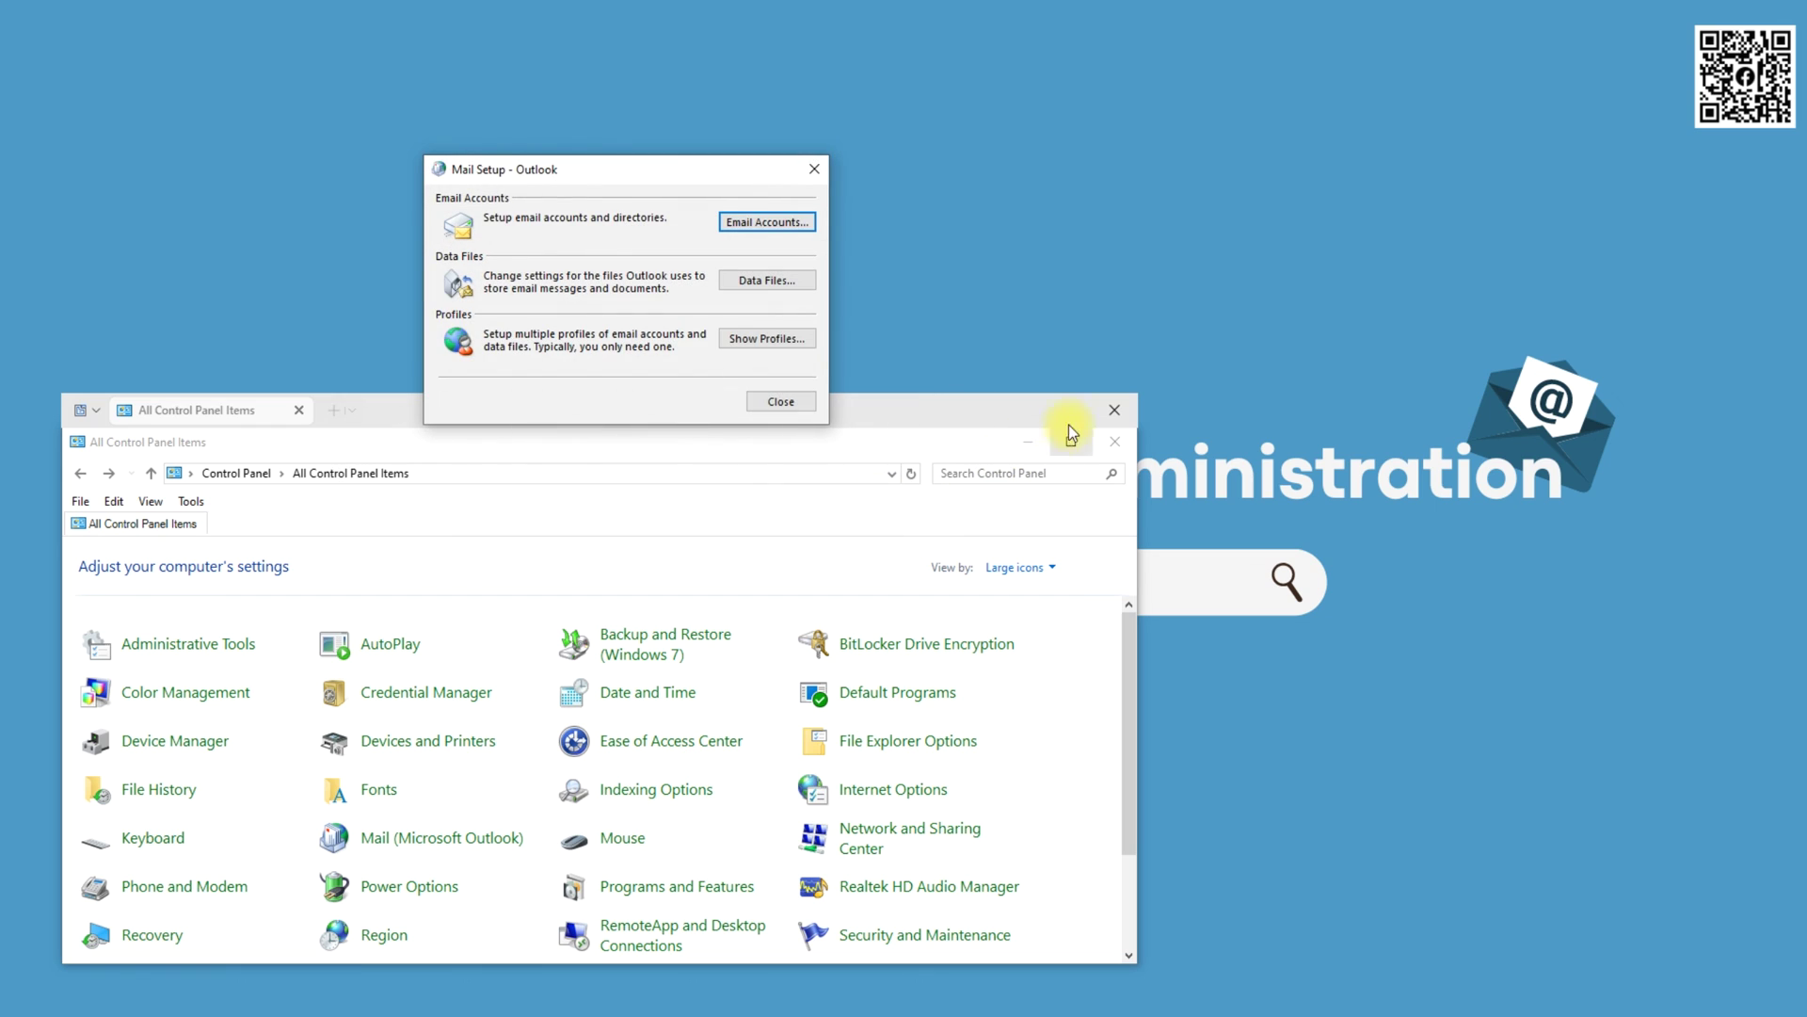
click(780, 399)
click(1114, 410)
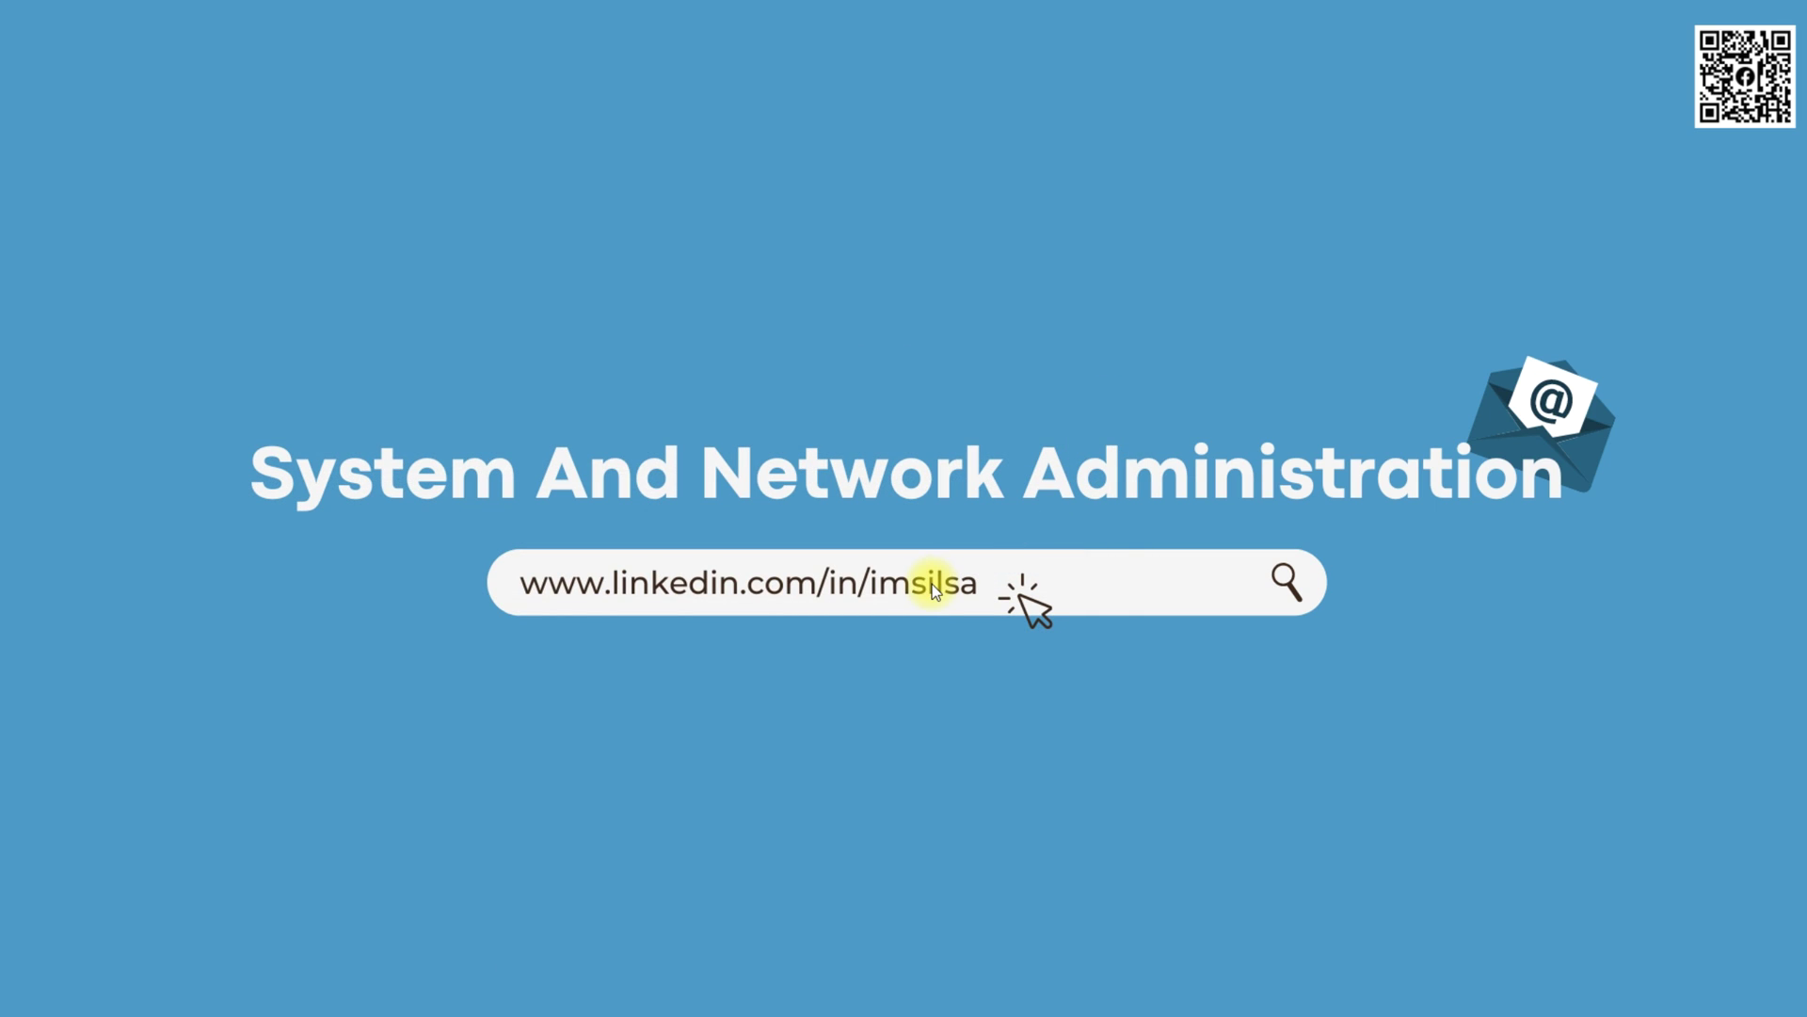